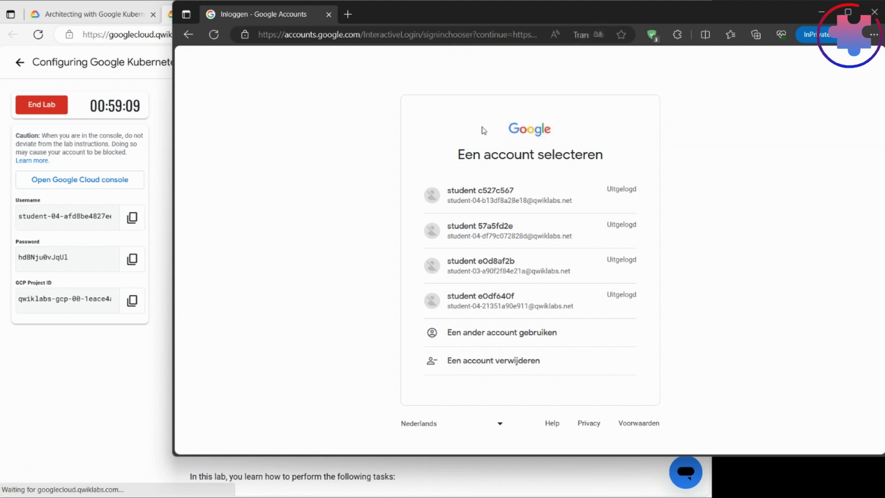
Step: Choose to sign in with a different Google account and submit the username copied from the lab credentials
{"action": "left_click", "coordinate": [442, 336]}
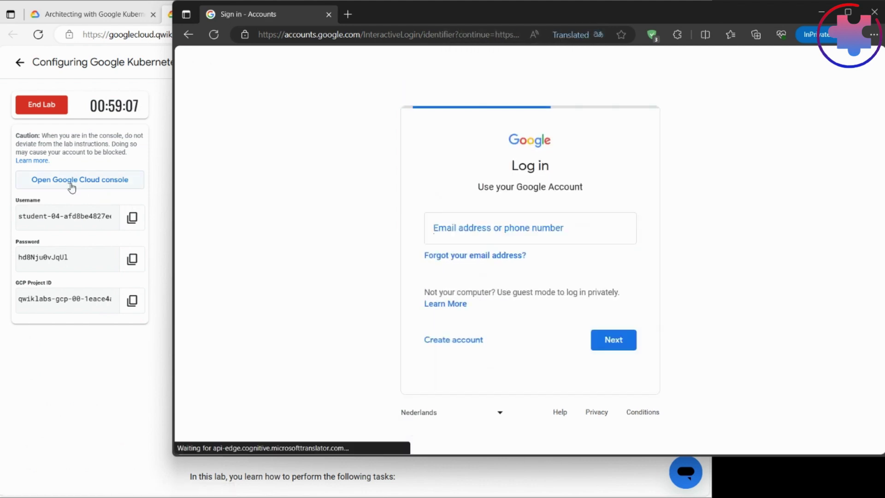
{"action": "left_click", "coordinate": [132, 217]}
{"action": "left_click", "coordinate": [749, 263]}
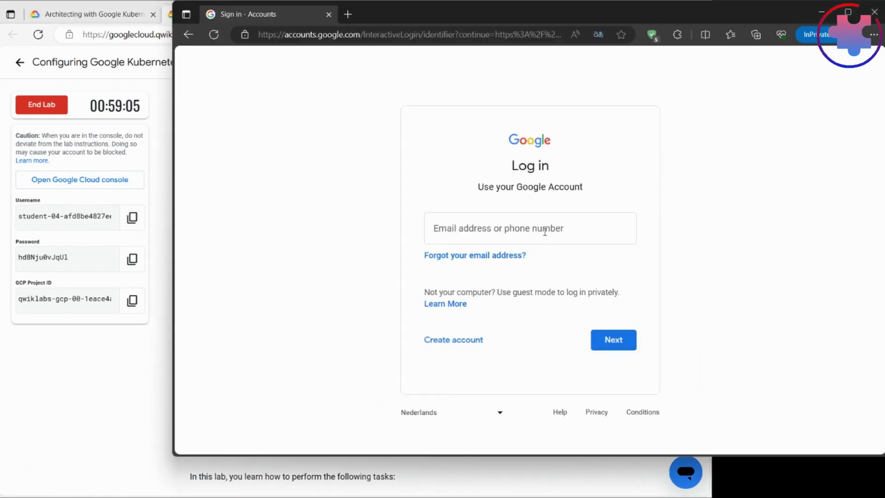
{"action": "left_click", "coordinate": [543, 231]}
{"action": "key", "text": "ctrl+v"}
{"action": "key", "text": "Return"}
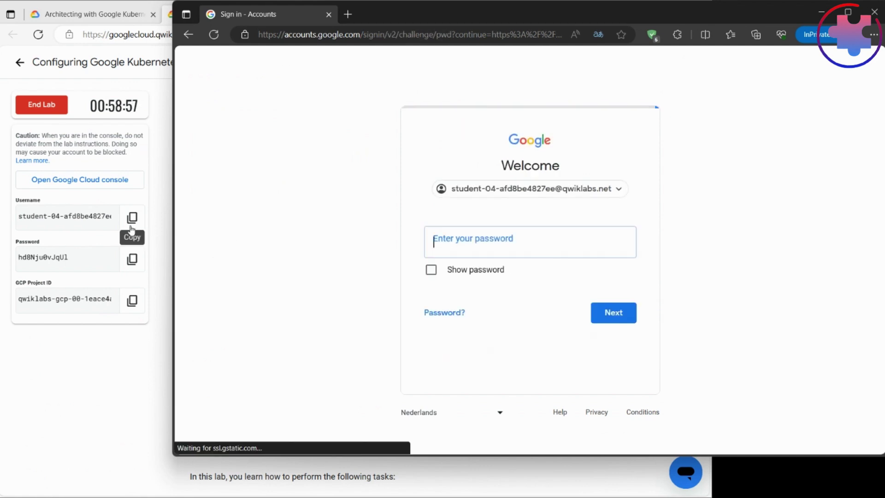
Step: Copy the lab account's password from the lab page and sign in with it
{"action": "left_click", "coordinate": [131, 258]}
{"action": "left_click", "coordinate": [811, 314]}
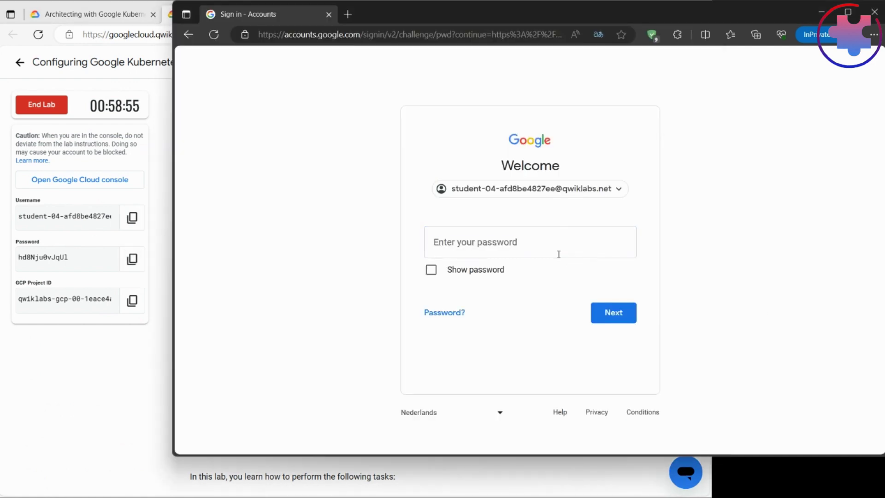
{"action": "left_click", "coordinate": [559, 251]}
{"action": "key", "text": "ctrl+v"}
{"action": "left_click", "coordinate": [611, 313]}
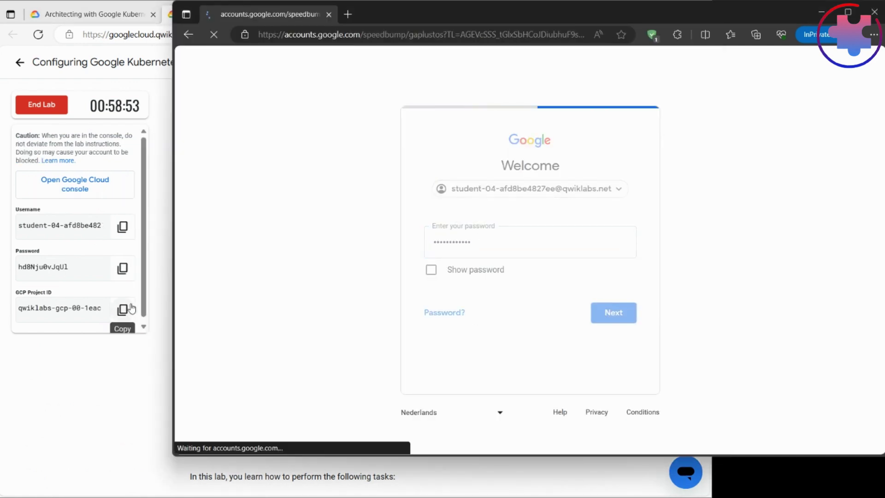
Step: Copy the lab's GCP project ID, and accept the new-account notice and Google Cloud Platform Terms of Service
{"action": "left_click", "coordinate": [132, 302]}
{"action": "left_click", "coordinate": [770, 336]}
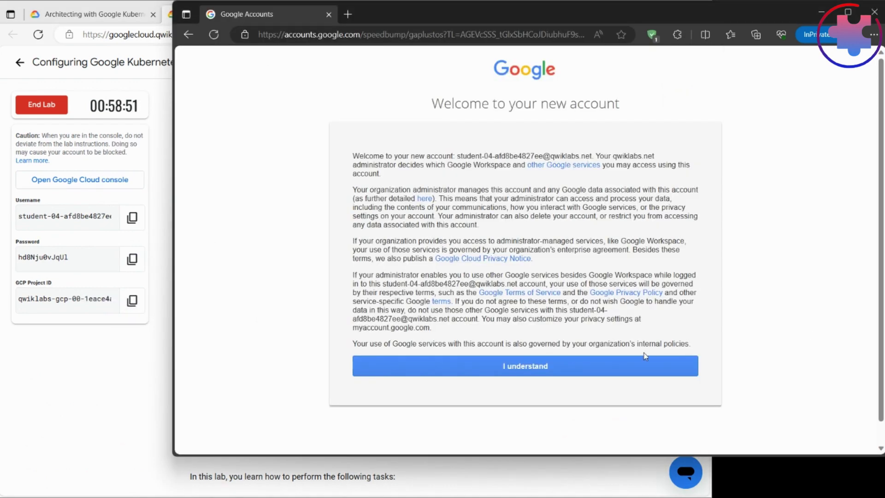
{"action": "left_click", "coordinate": [632, 374]}
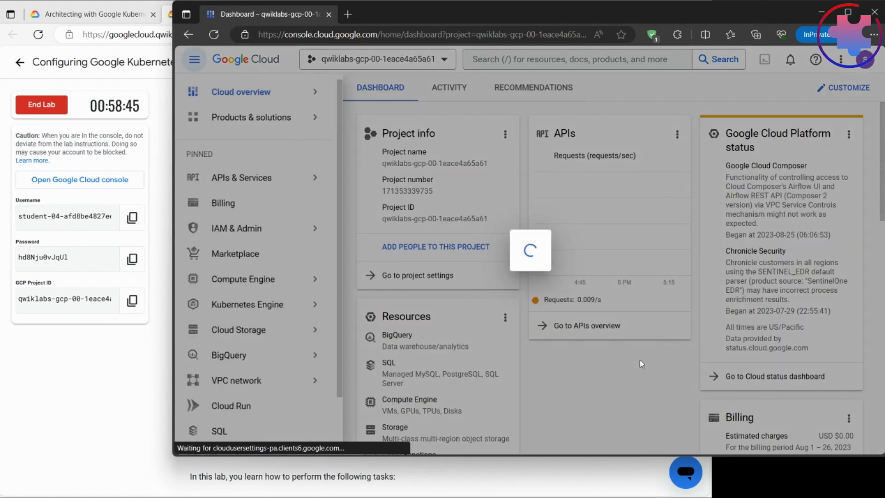
{"action": "left_click", "coordinate": [387, 294]}
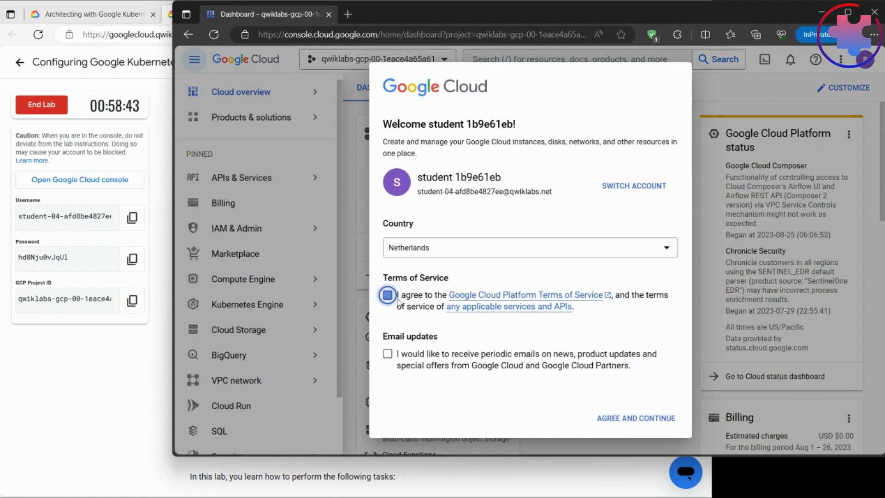
{"action": "left_click", "coordinate": [624, 419]}
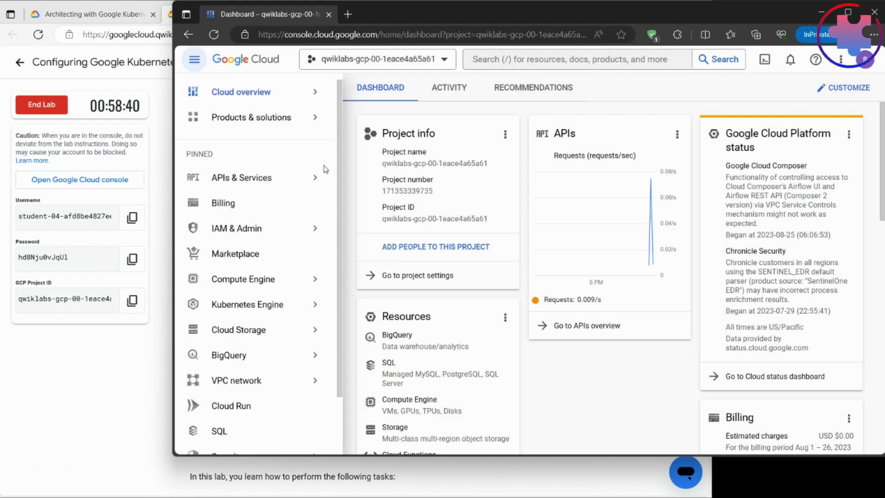
Step: Activate Cloud Shell in the console and open the Kubernetes Engine clusters page
{"action": "left_click", "coordinate": [194, 59]}
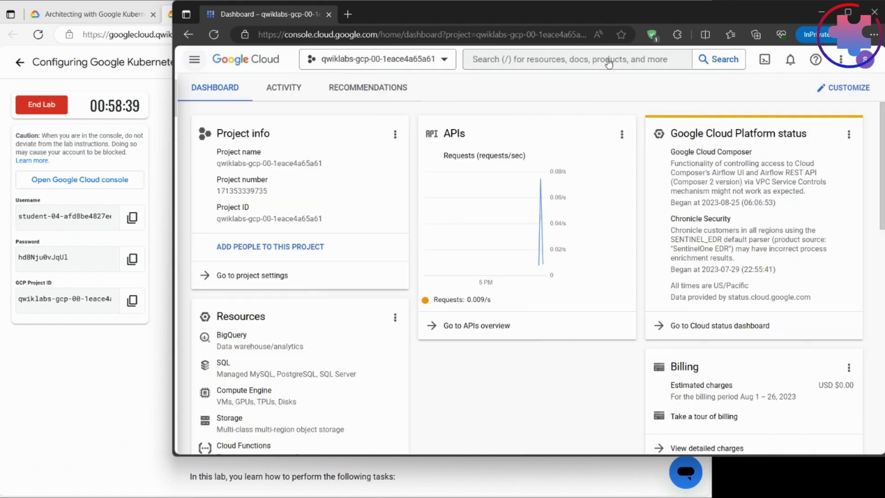
{"action": "left_click", "coordinate": [767, 60]}
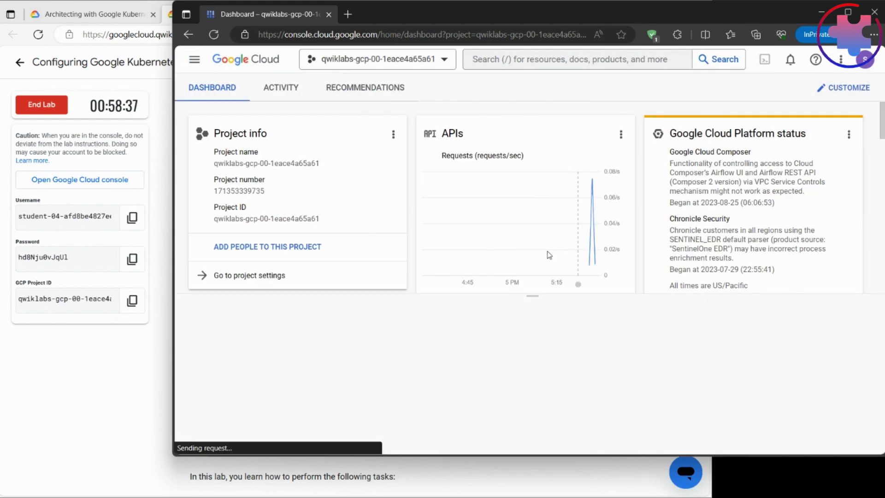
{"action": "left_click", "coordinate": [193, 61]}
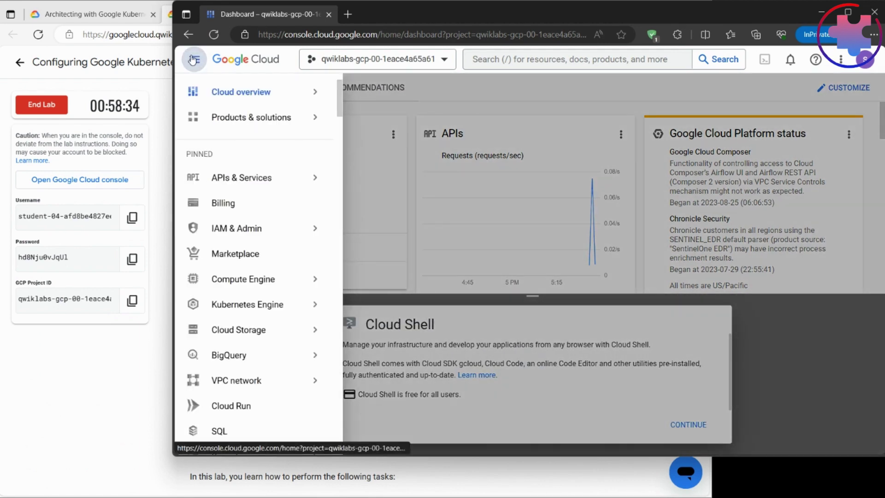
{"action": "left_click", "coordinate": [295, 304]}
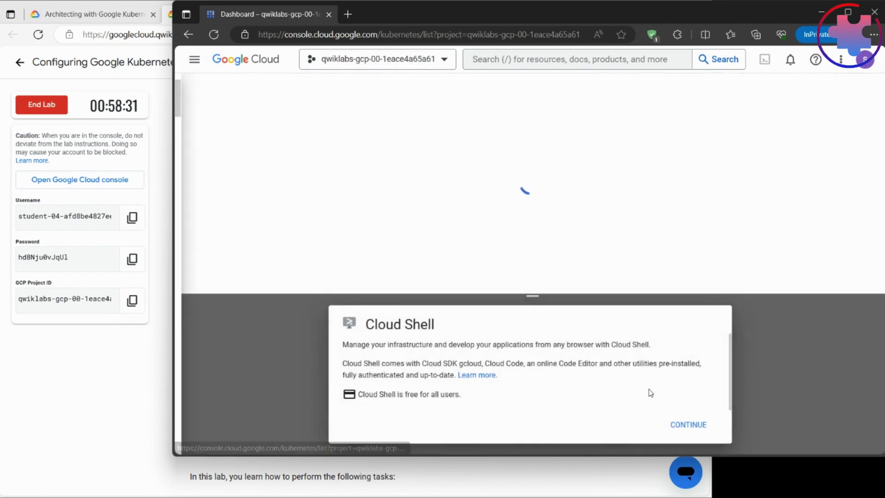
{"action": "left_click", "coordinate": [685, 427]}
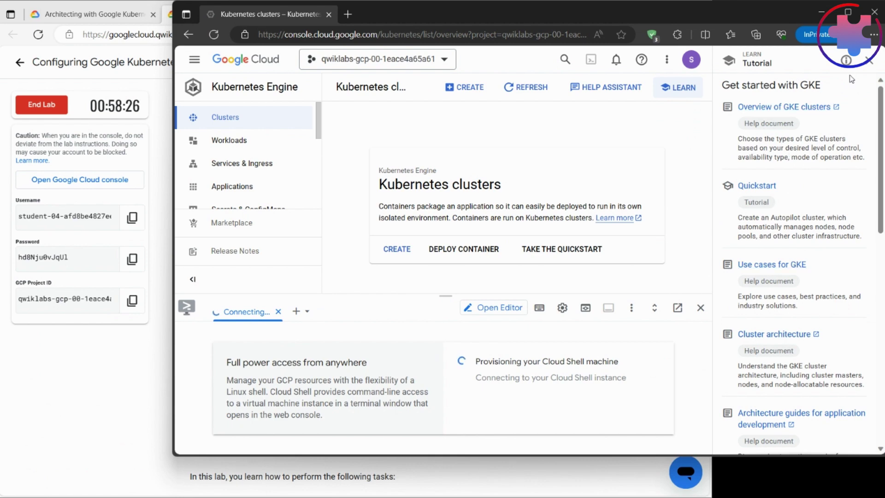
Step: Close the GKE tutorial pane and enlarge the Cloud Shell terminal to nearly the full page height, dismissing its session tip
{"action": "left_click", "coordinate": [869, 61]}
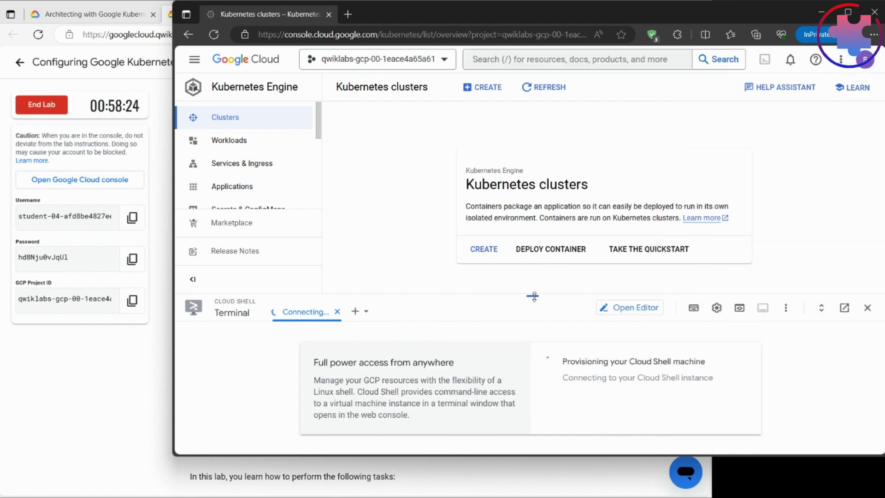
{"action": "left_click_drag", "start_coordinate": [532, 295], "coordinate": [532, 81]}
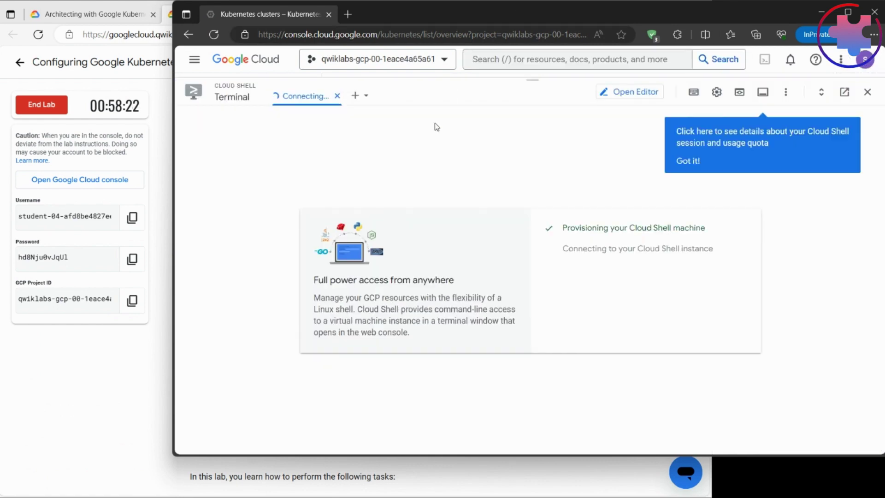
{"action": "left_click", "coordinate": [691, 162]}
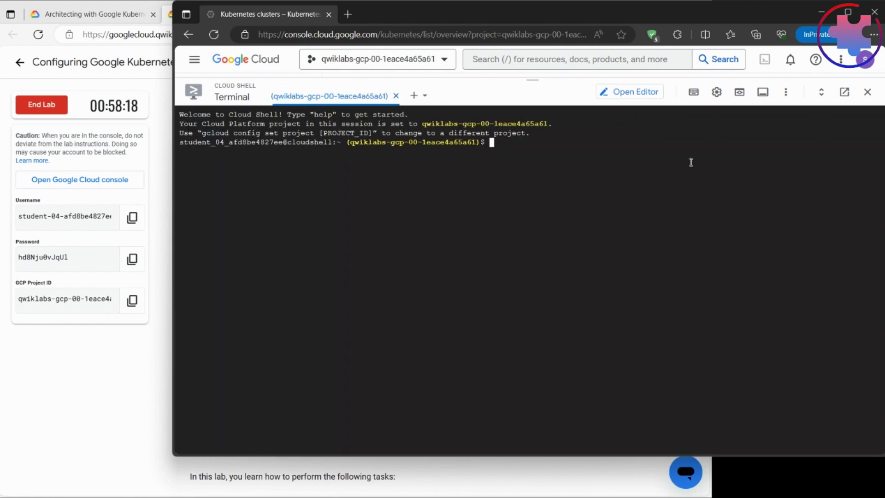
Step: List the credentialed accounts with gcloud auth list and authorize Cloud Shell to use the credentials
{"action": "type", "text": "gcloud auth list"}
{"action": "key", "text": "Return"}
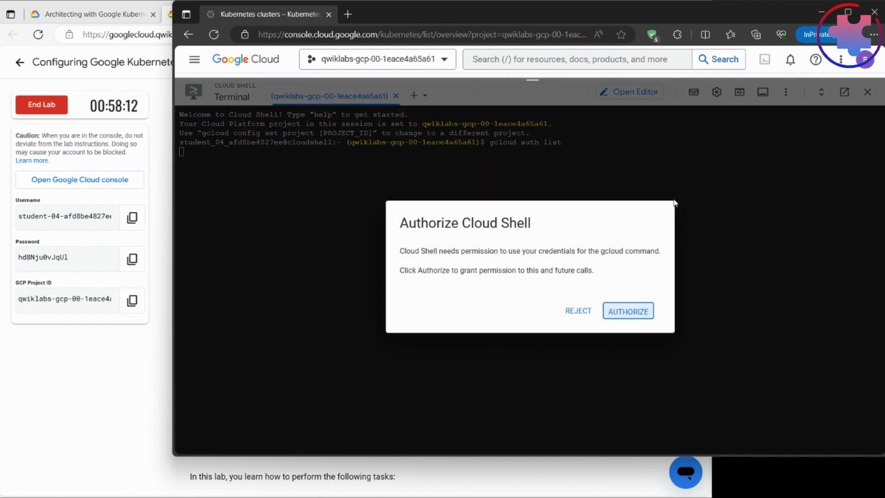
{"action": "left_click", "coordinate": [632, 311]}
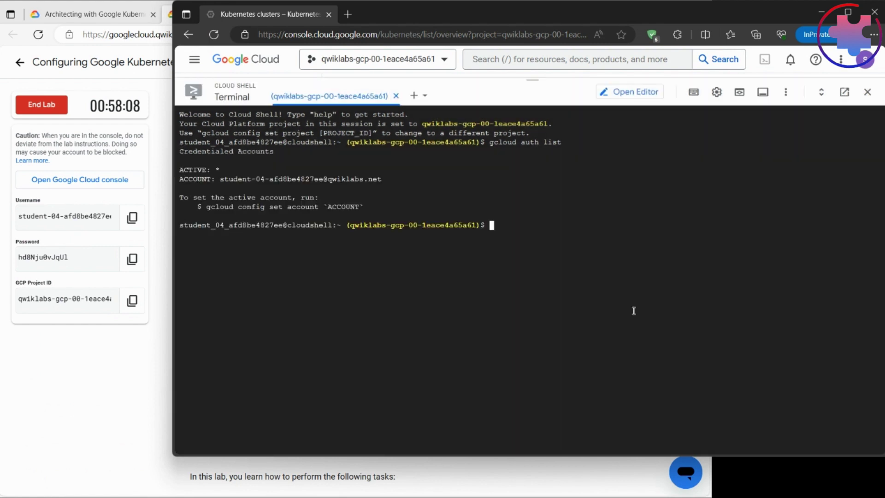
Step: Set the active project to qwiklabs-gcp-00-1eace4a65a61 with gcloud config set project, correcting the misspelled command name
{"action": "type", "text": "glcoud config "}
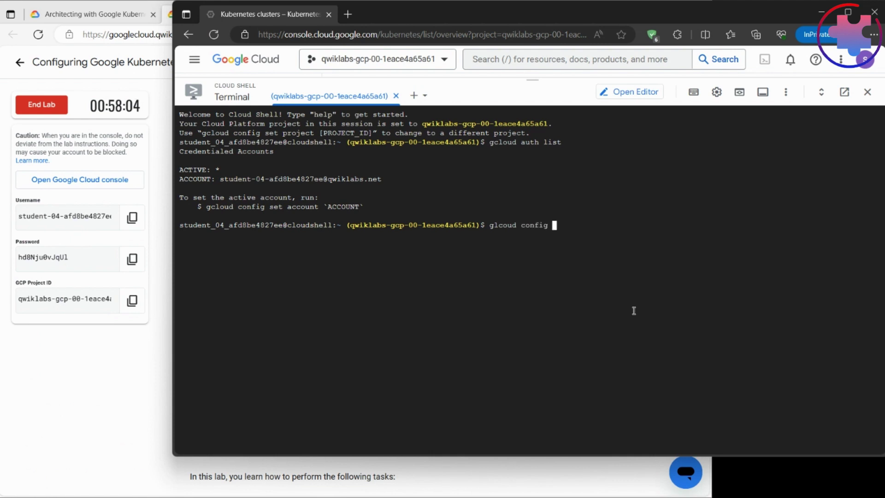
{"action": "type", "text": "set project"}
{"action": "key", "text": "ctrl+v"}
{"action": "key", "text": "Return"}
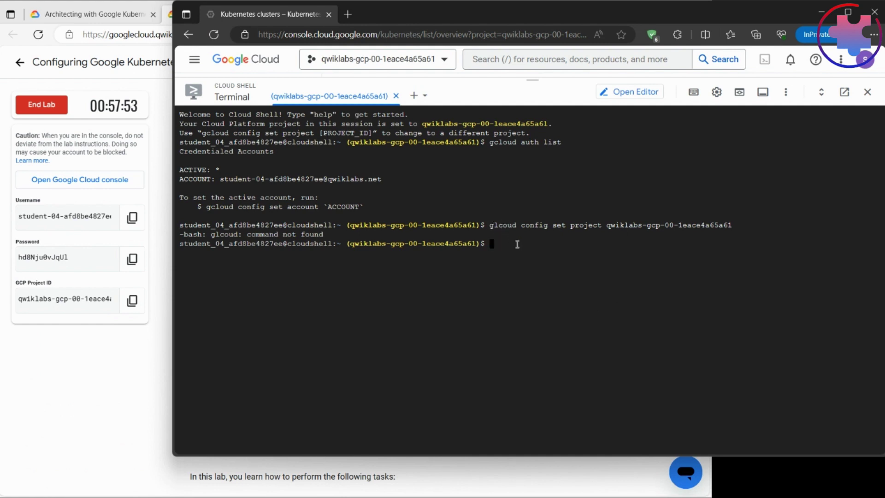
{"action": "key", "text": "Up"}
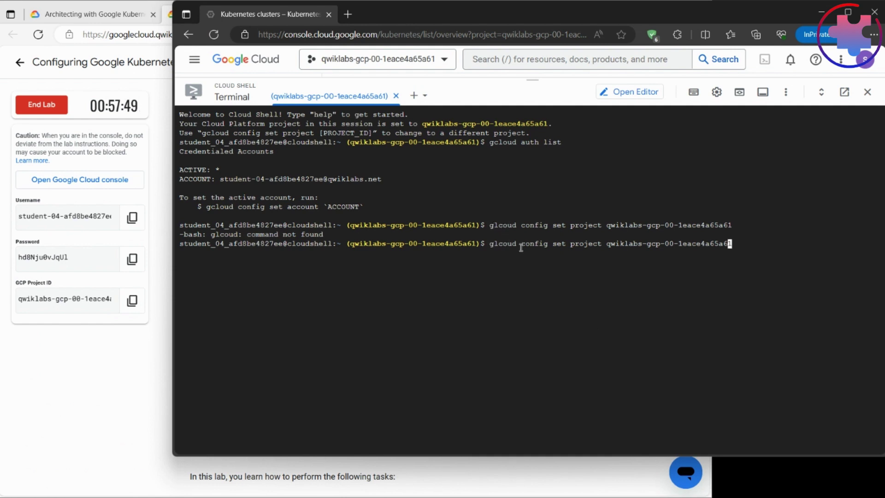
{"action": "key", "text": "Home"}
{"action": "key", "text": "Right"}
{"action": "key", "text": "BackSpace"}
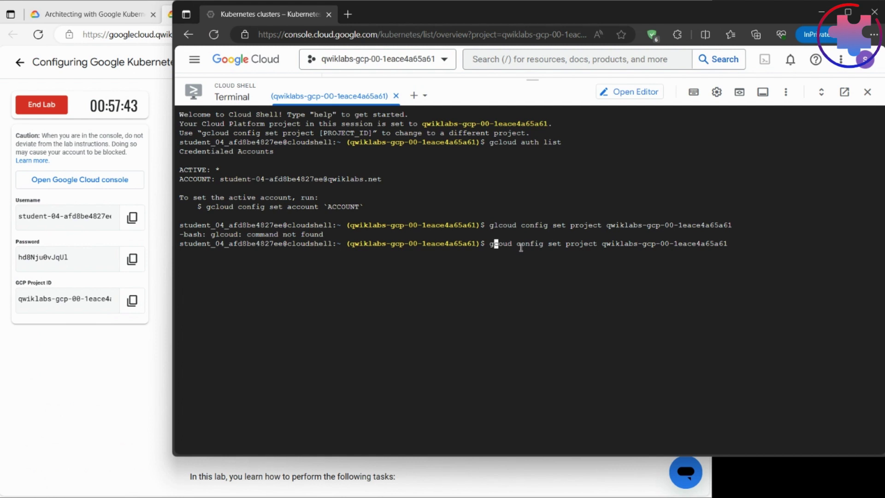
{"action": "key", "text": "Right"}
{"action": "type", "text": "l"}
{"action": "key", "text": "Return"}
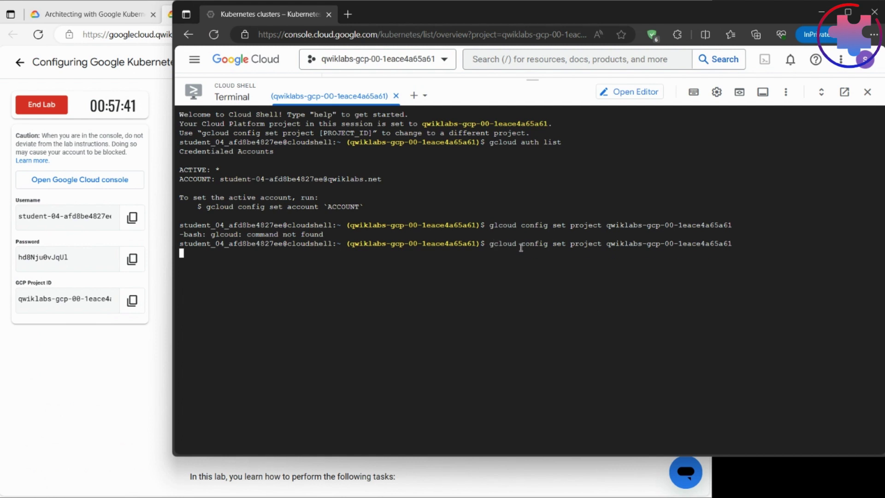
Step: Copy the gcloud config list project command from the lab instructions and run it in Cloud Shell
{"action": "left_click", "coordinate": [88, 355]}
{"action": "scroll", "coordinate": [342, 332], "scroll_direction": "down", "scroll_amount": 4}
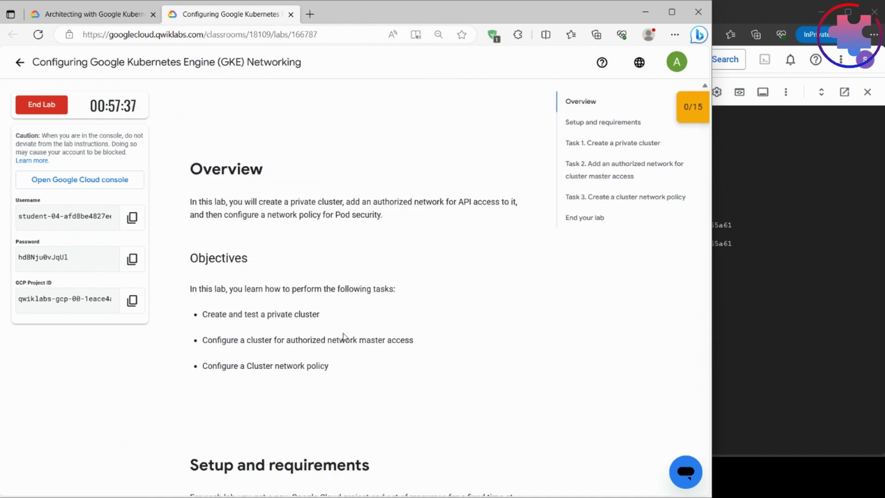
{"action": "scroll", "coordinate": [343, 333], "scroll_direction": "down", "scroll_amount": 20}
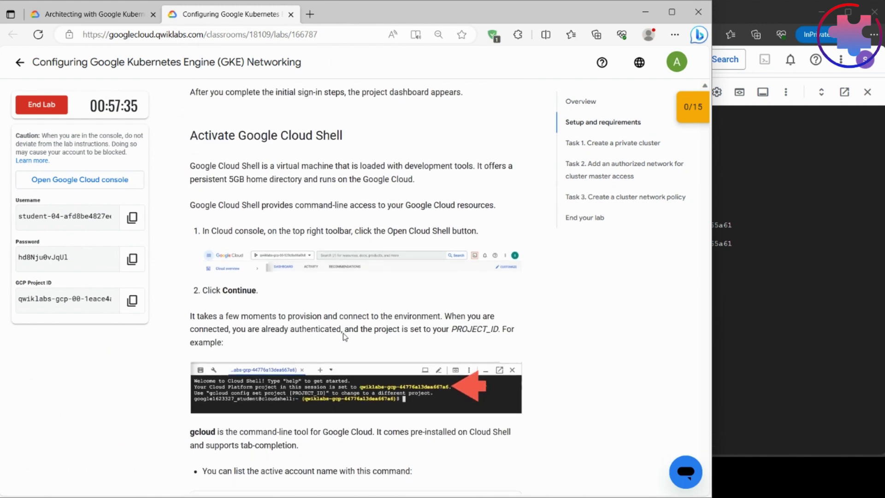
{"action": "scroll", "coordinate": [343, 333], "scroll_direction": "down", "scroll_amount": 3}
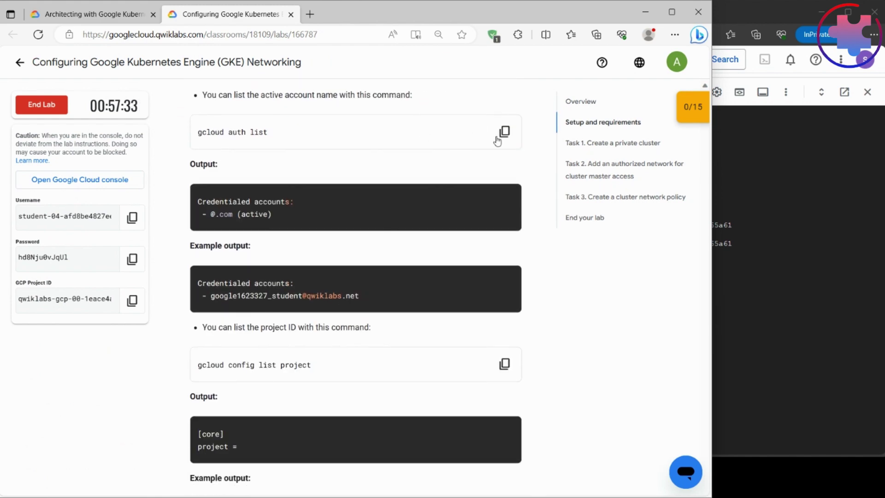
{"action": "left_click", "coordinate": [504, 364]}
{"action": "left_click", "coordinate": [759, 333]}
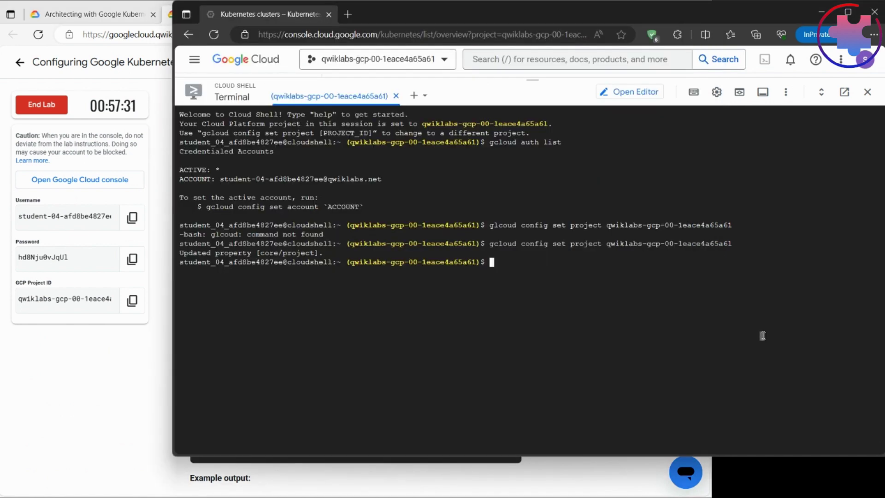
{"action": "key", "text": "ctrl+v"}
{"action": "key", "text": "Return"}
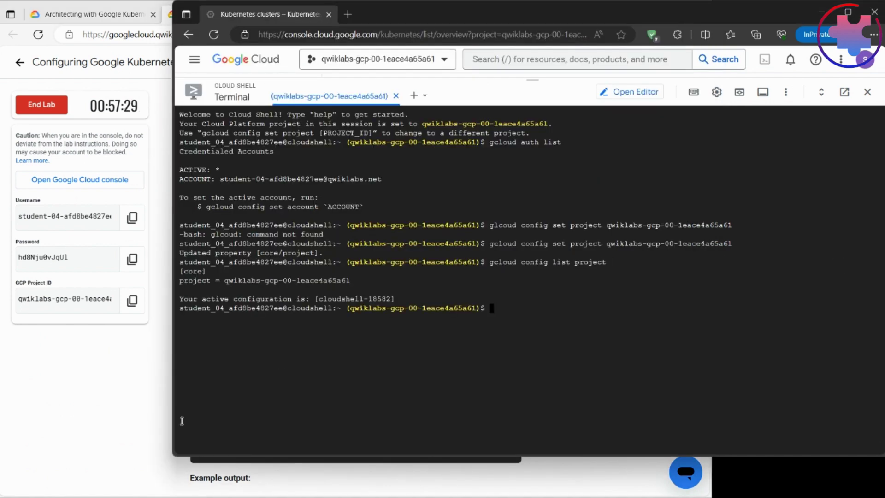
Step: Find Task 1 in the lab instructions and select the cluster name private-cluster for copying
{"action": "left_click", "coordinate": [131, 402]}
{"action": "scroll", "coordinate": [358, 349], "scroll_direction": "down", "scroll_amount": 12}
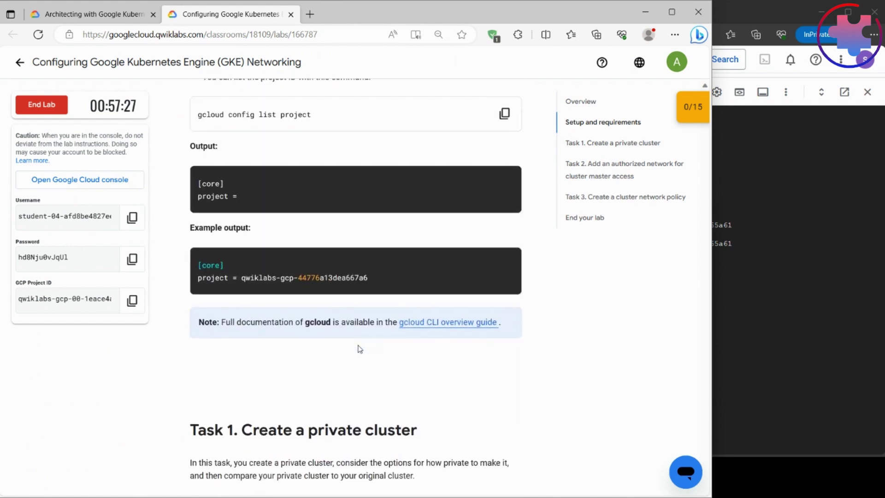
{"action": "scroll", "coordinate": [359, 347], "scroll_direction": "up", "scroll_amount": 1}
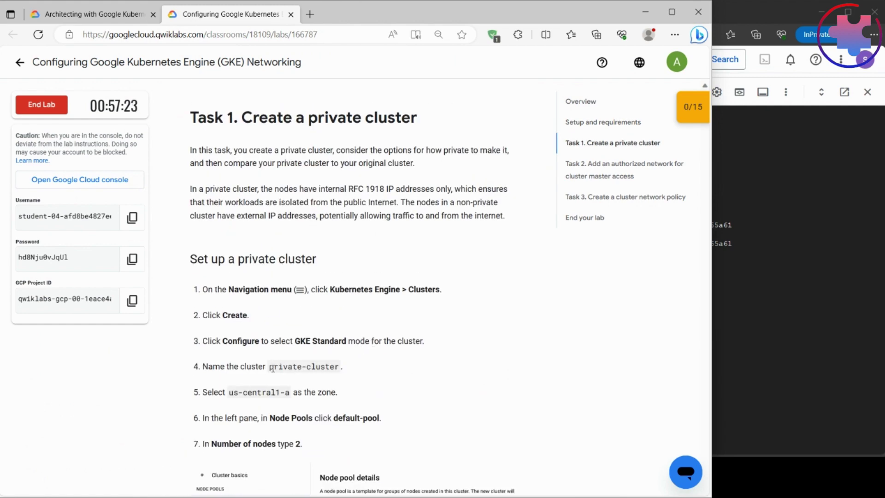
{"action": "left_click_drag", "start_coordinate": [270, 367], "coordinate": [327, 368]}
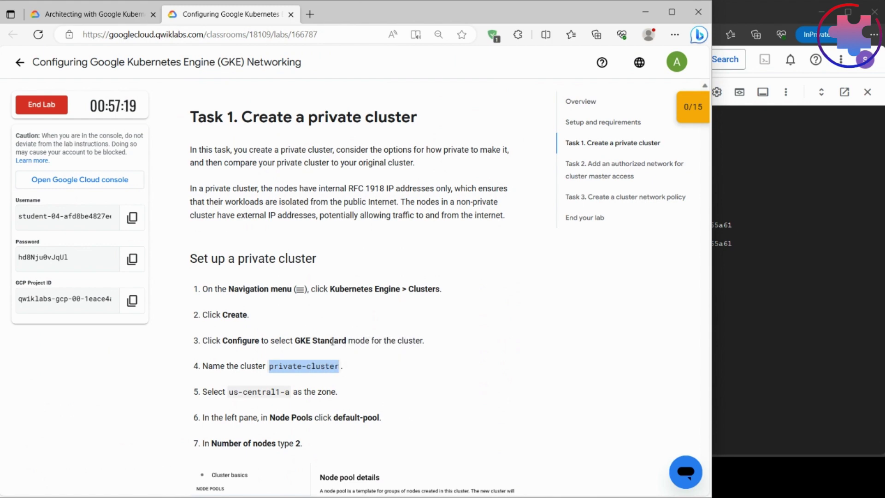
Step: Shrink the Cloud Shell terminal in the console and start creating a new Kubernetes cluster
{"action": "left_click", "coordinate": [775, 368]}
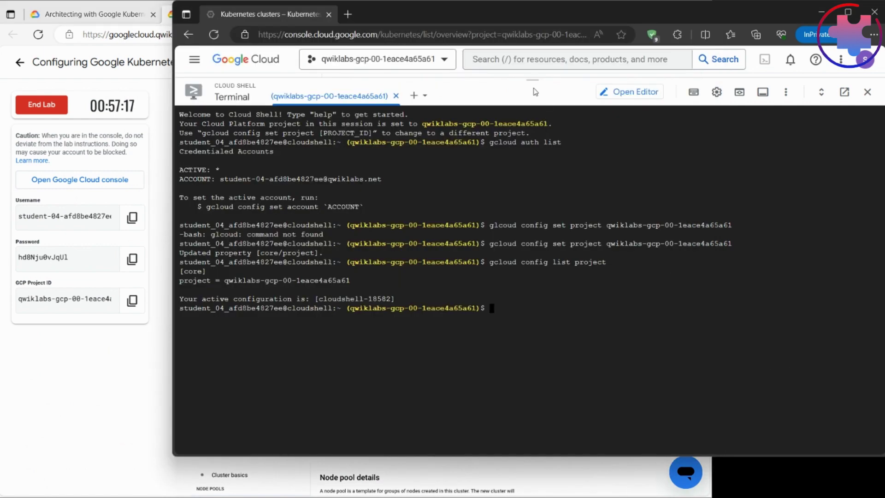
{"action": "left_click_drag", "start_coordinate": [531, 82], "coordinate": [532, 428]}
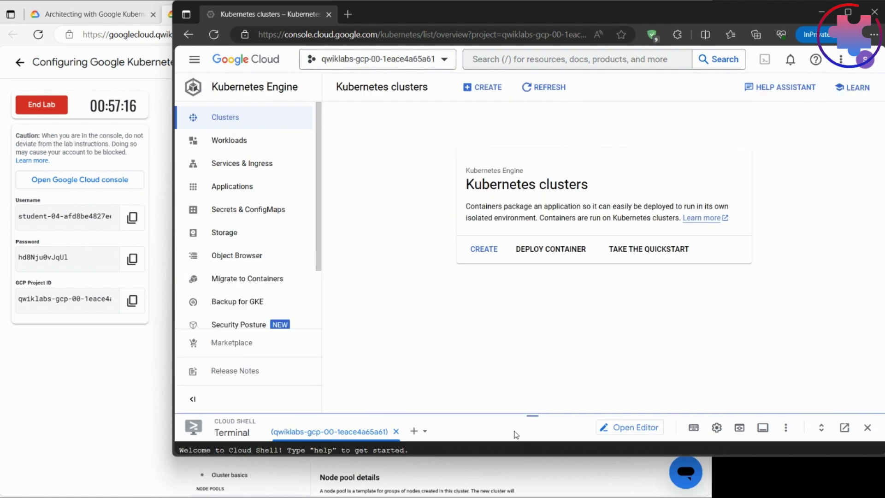
{"action": "left_click", "coordinate": [474, 251]}
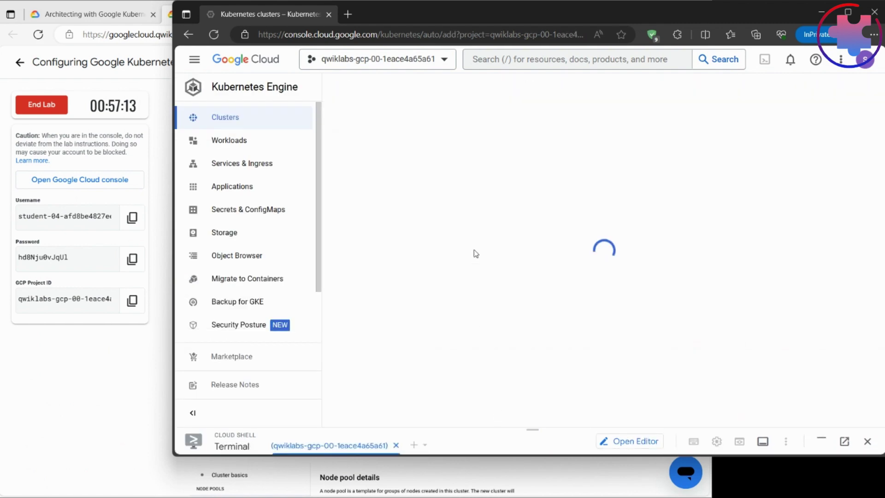
Step: Dismiss the cluster creator's welcome and guided tour and switch from an Autopilot to a Standard cluster
{"action": "left_click", "coordinate": [193, 412]}
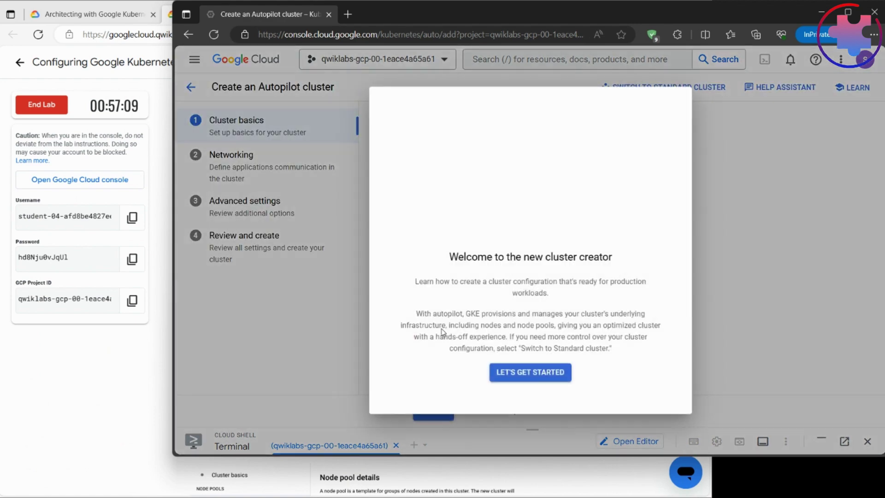
{"action": "left_click", "coordinate": [736, 295]}
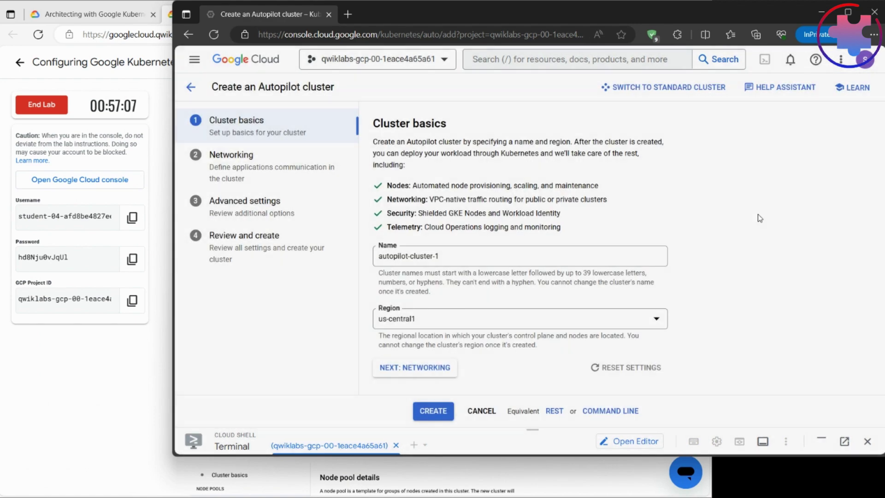
{"action": "left_click", "coordinate": [704, 87]}
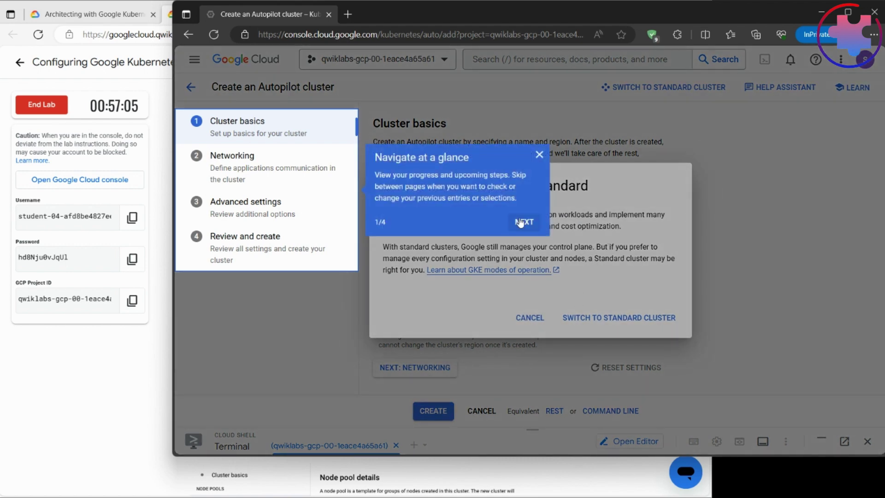
{"action": "left_click", "coordinate": [540, 156]}
{"action": "left_click", "coordinate": [610, 319]}
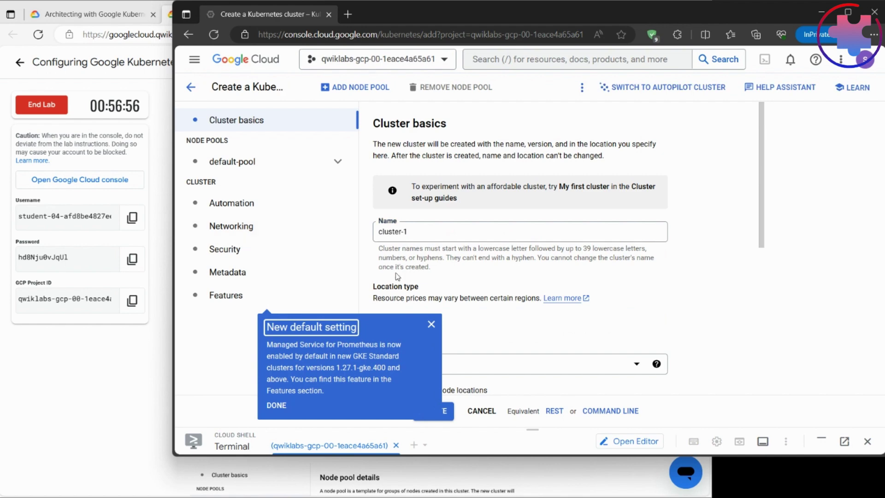
Step: Close the notice about the new default setting and set the cluster's zone to us-central1-a
{"action": "left_click", "coordinate": [433, 325]}
{"action": "left_click", "coordinate": [460, 364]}
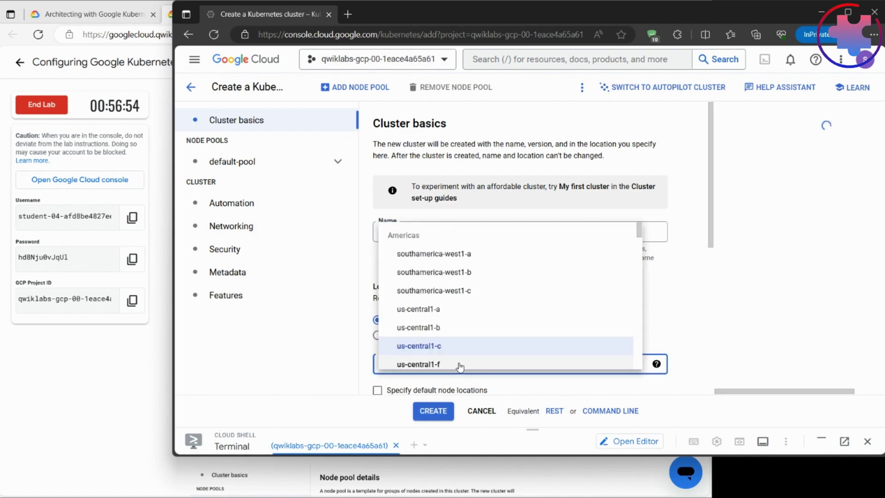
{"action": "left_click", "coordinate": [448, 309]}
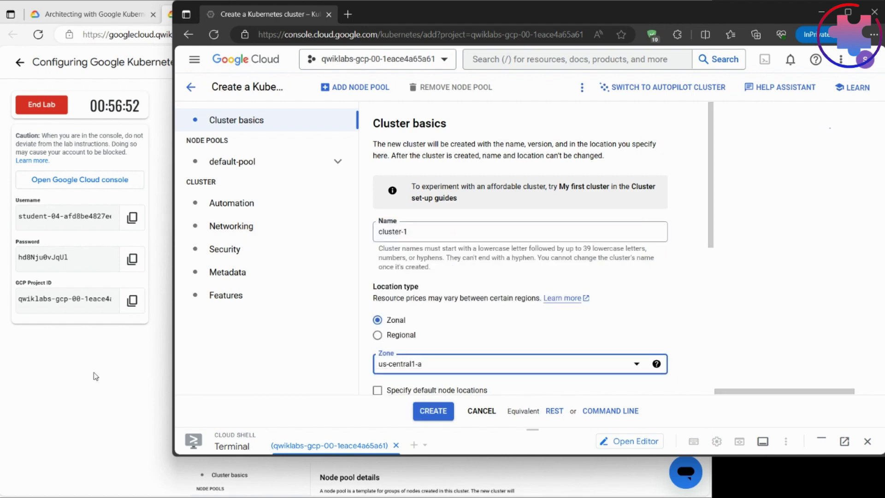
Step: Copy the cluster name from the lab instructions and name the new cluster private-cluster
{"action": "left_click", "coordinate": [96, 376]}
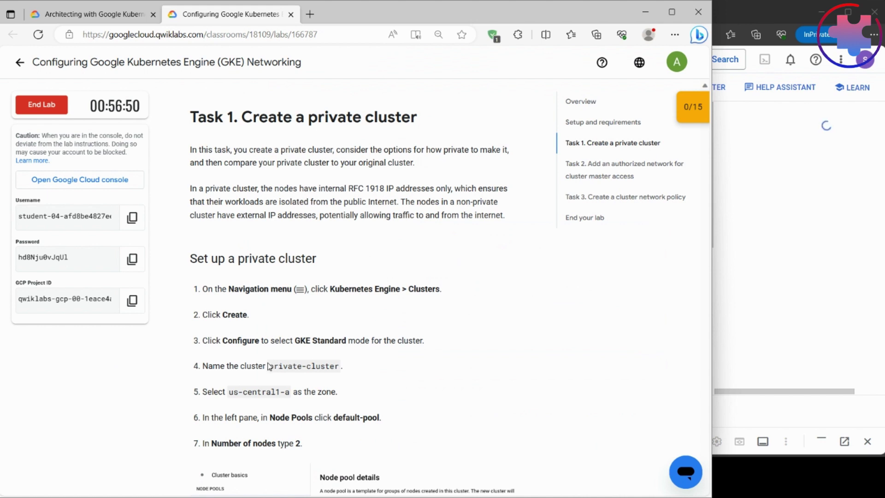
{"action": "left_click_drag", "start_coordinate": [269, 367], "coordinate": [339, 367]}
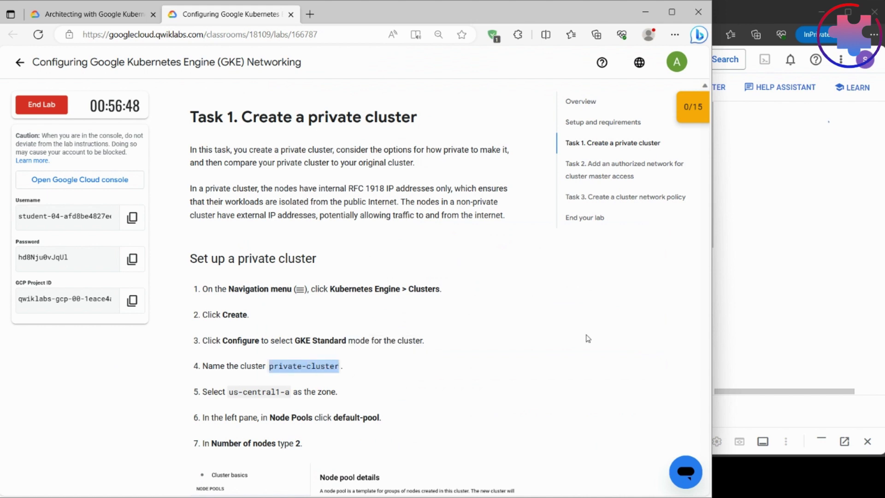
{"action": "left_click", "coordinate": [841, 290]}
{"action": "left_click", "coordinate": [432, 234]}
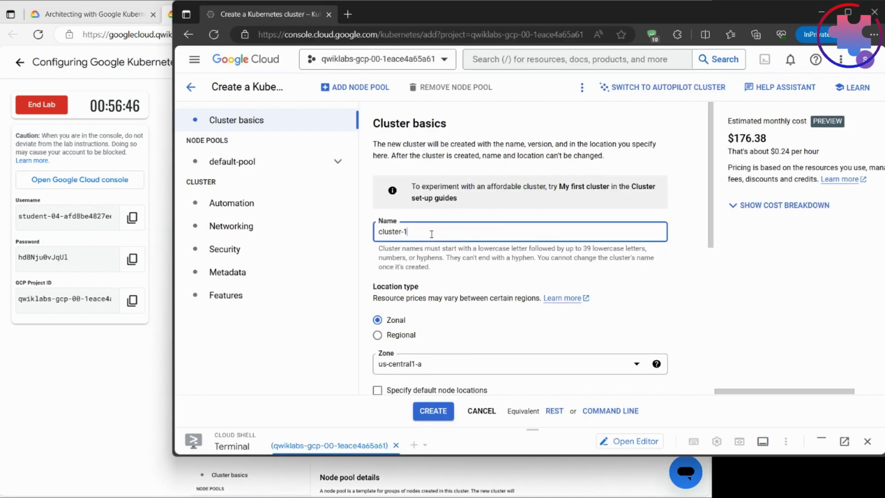
{"action": "key", "text": "ctrl+a"}
{"action": "key", "text": "ctrl+v"}
Step: Check the node pool instructions in the lab and set the default-pool's number of nodes to 2
{"action": "left_click", "coordinate": [134, 387]}
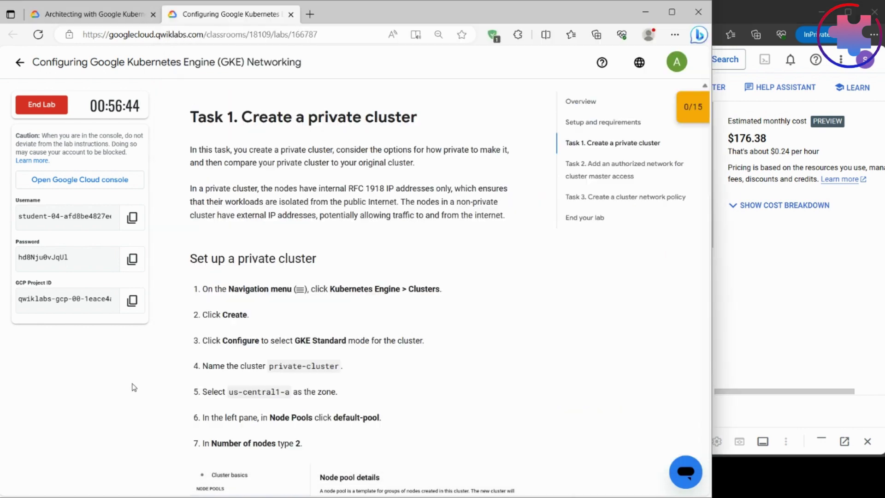
{"action": "scroll", "coordinate": [314, 369], "scroll_direction": "down", "scroll_amount": 5}
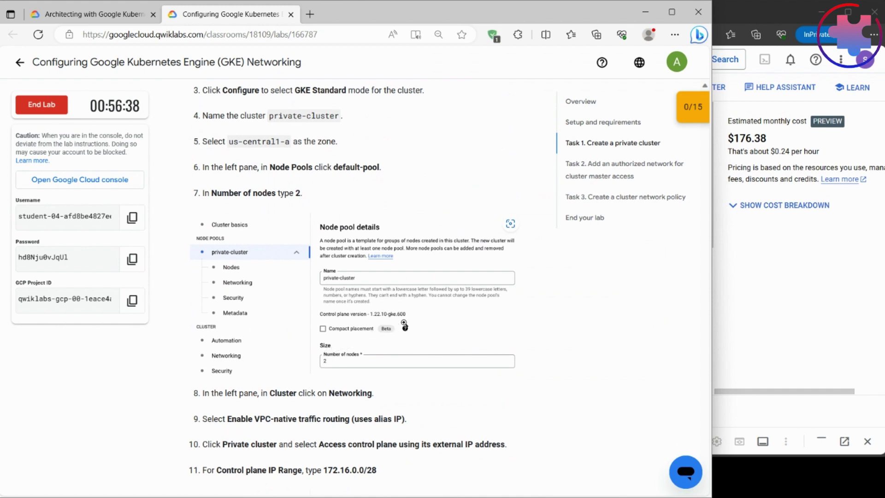
{"action": "left_click", "coordinate": [842, 305]}
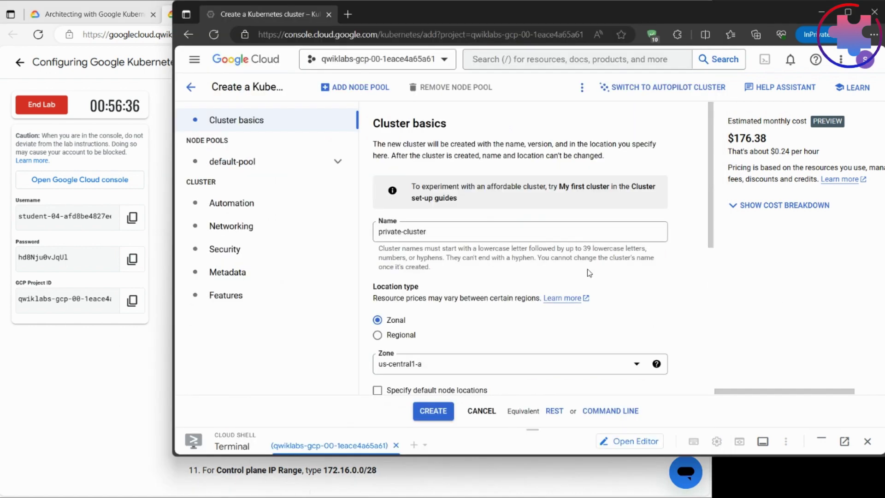
{"action": "scroll", "coordinate": [587, 273], "scroll_direction": "down", "scroll_amount": 2}
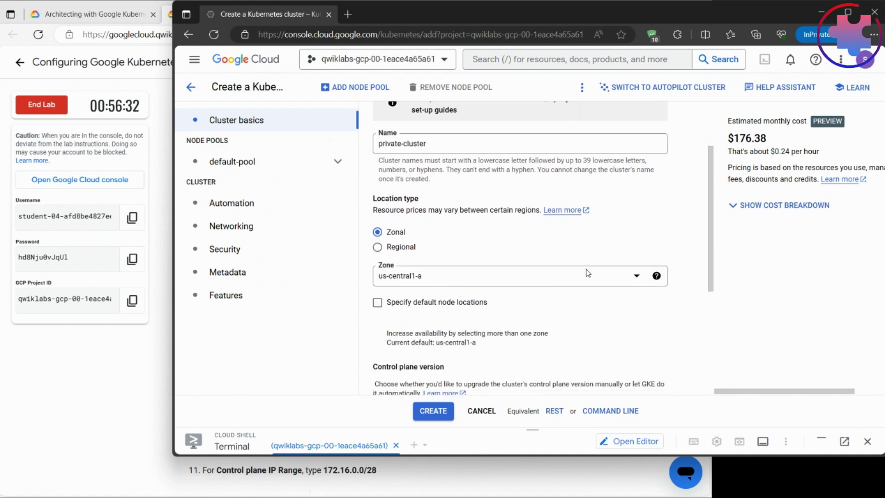
{"action": "scroll", "coordinate": [587, 273], "scroll_direction": "down", "scroll_amount": 2}
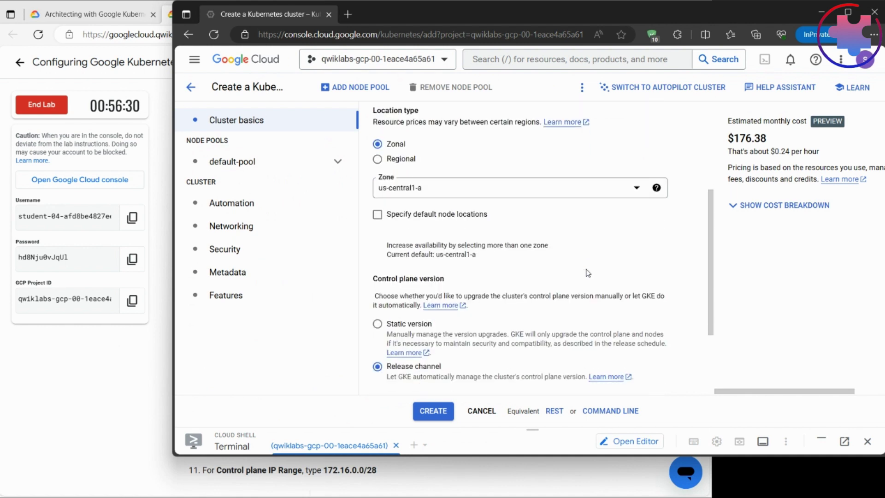
{"action": "scroll", "coordinate": [588, 273], "scroll_direction": "down", "scroll_amount": 3}
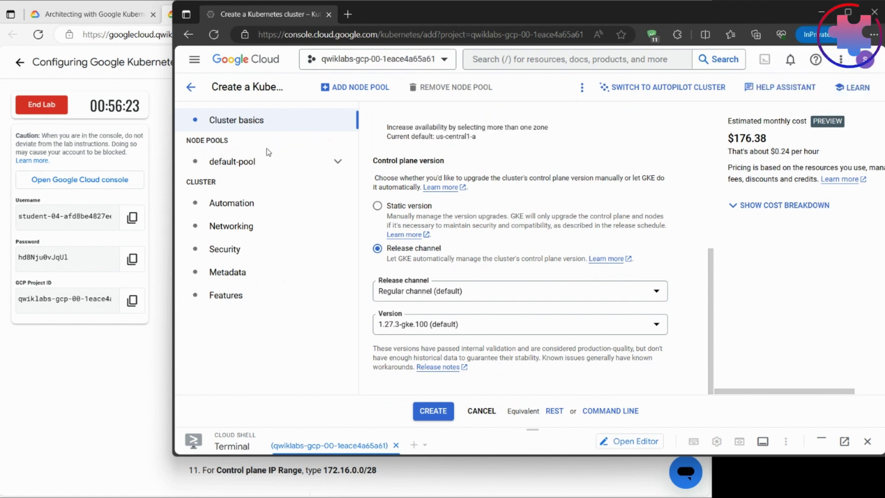
{"action": "left_click", "coordinate": [255, 169]}
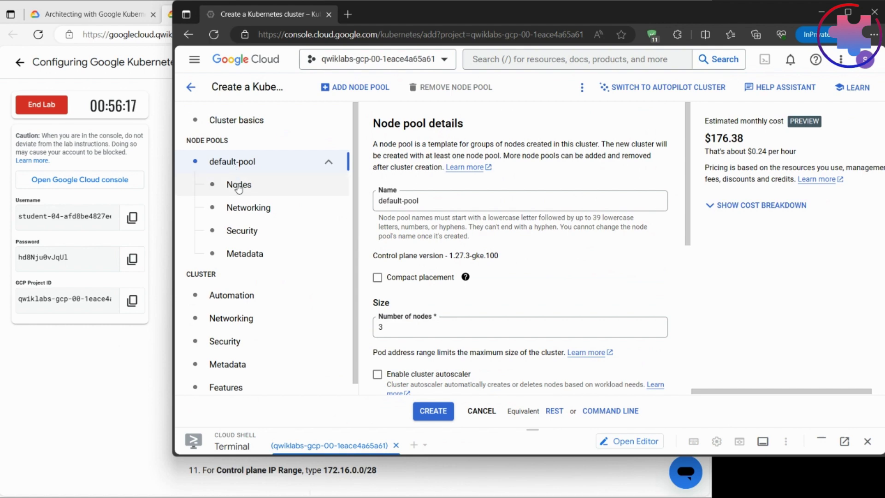
{"action": "left_click", "coordinate": [89, 363]}
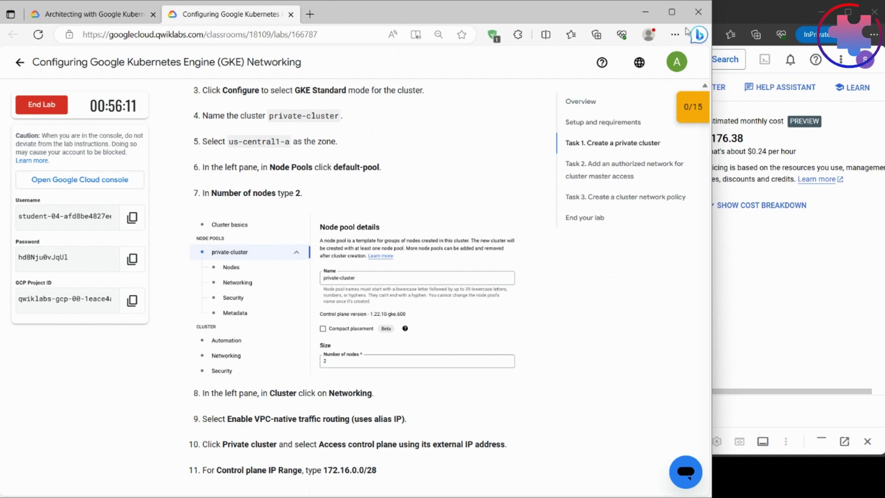
{"action": "left_click", "coordinate": [747, 19]}
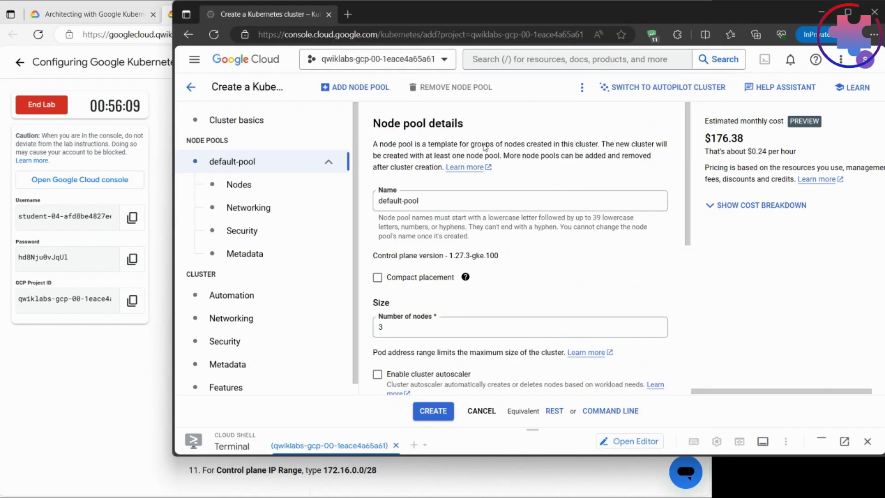
{"action": "double_click", "coordinate": [390, 326]}
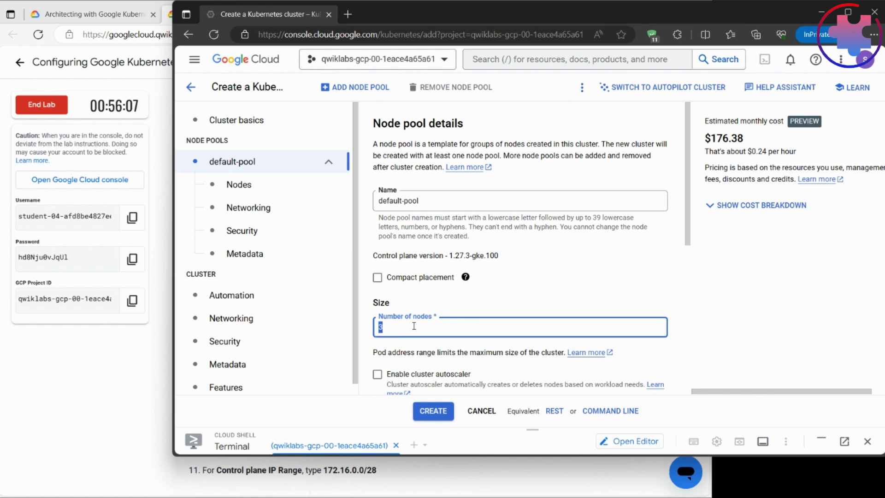
{"action": "type", "text": "2"}
Step: Read the lab's networking instructions, look through the default-pool settings and open the cluster-level Networking settings
{"action": "left_click", "coordinate": [92, 380]}
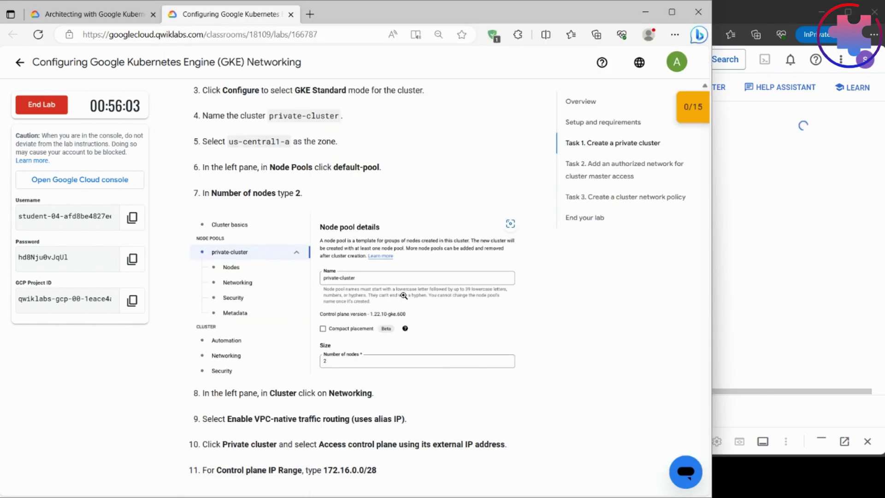
{"action": "scroll", "coordinate": [403, 295], "scroll_direction": "down", "scroll_amount": 5}
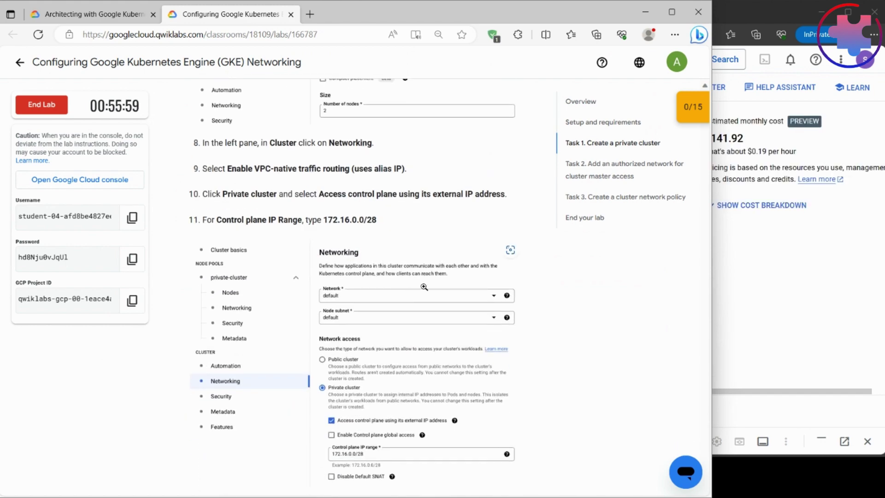
{"action": "left_click", "coordinate": [757, 13]}
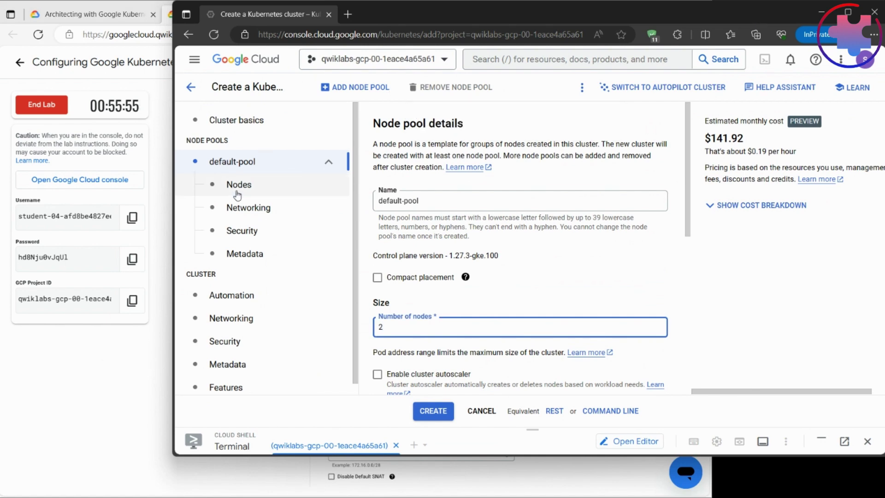
{"action": "scroll", "coordinate": [434, 202], "scroll_direction": "down", "scroll_amount": 6}
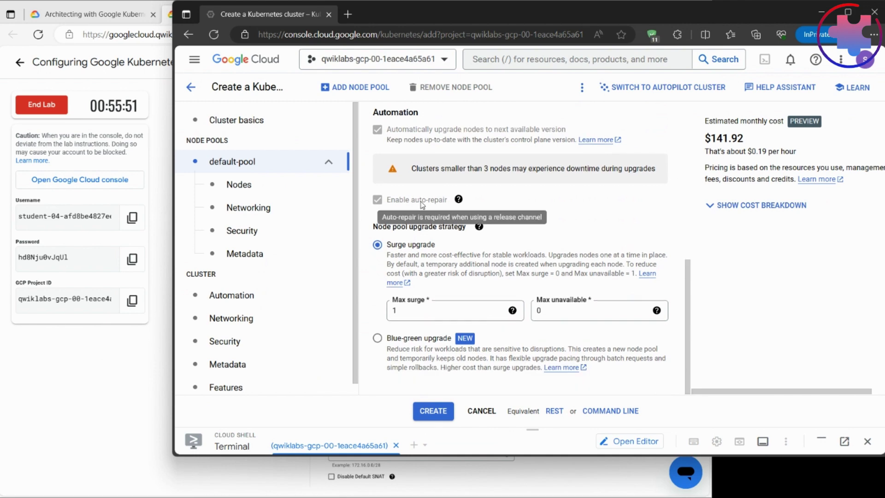
{"action": "left_click", "coordinate": [244, 187]}
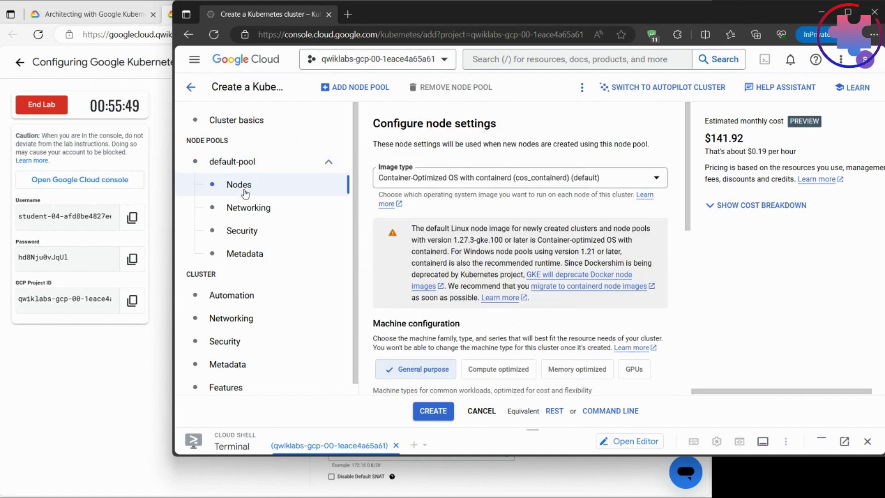
{"action": "left_click", "coordinate": [247, 210]}
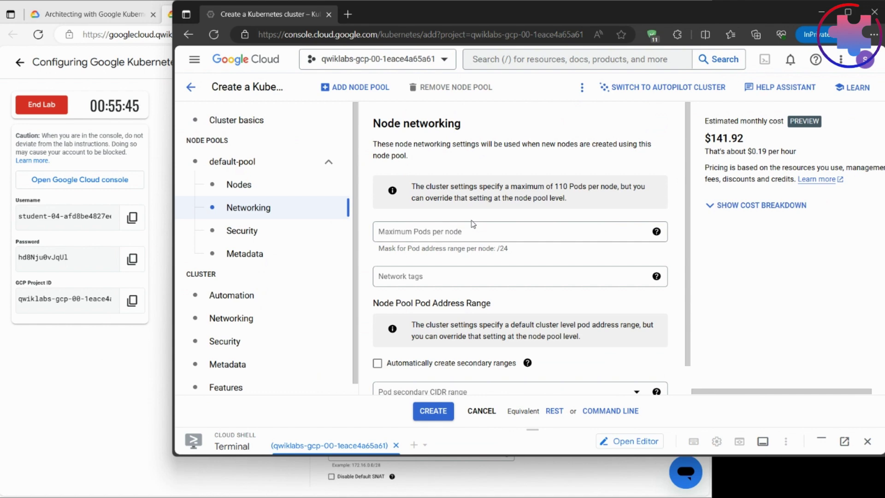
{"action": "left_click", "coordinate": [248, 321]}
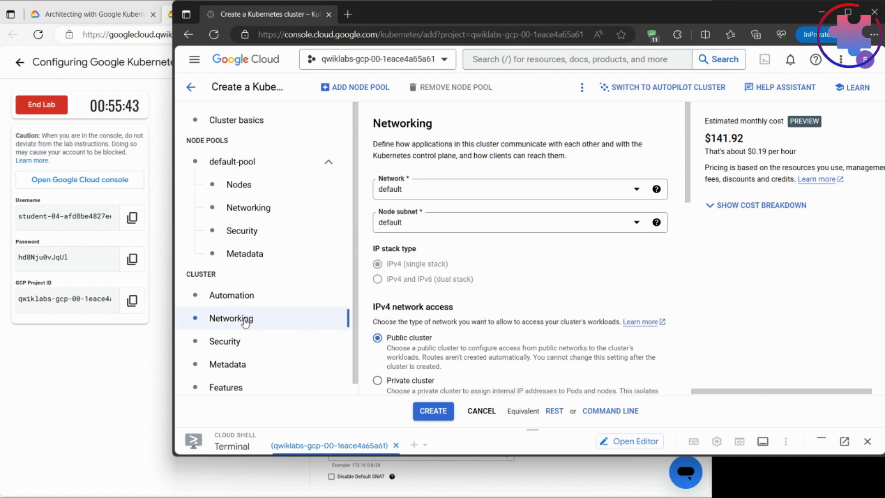
Step: Compare the lab's networking instructions with the cluster's advanced networking options, including the VPC-native traffic routing setting
{"action": "left_click", "coordinate": [107, 347]}
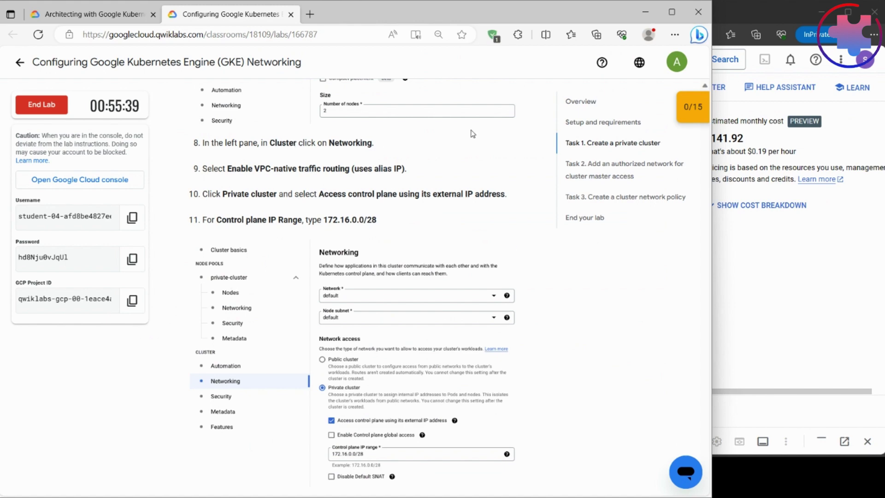
{"action": "left_click", "coordinate": [780, 13]}
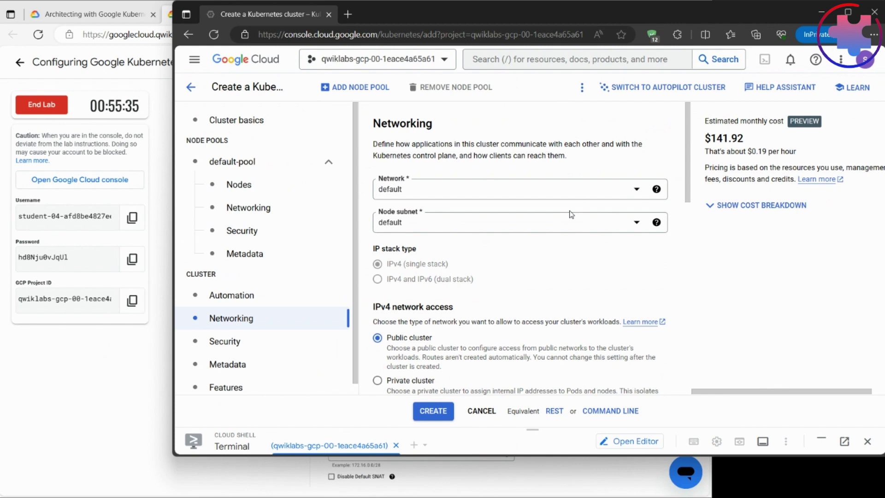
{"action": "scroll", "coordinate": [571, 214], "scroll_direction": "down", "scroll_amount": 5}
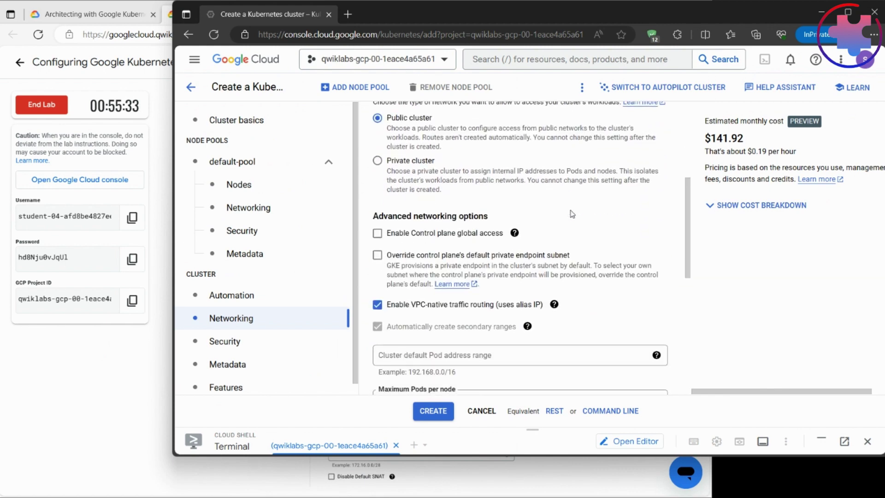
{"action": "scroll", "coordinate": [530, 302], "scroll_direction": "down", "scroll_amount": 3}
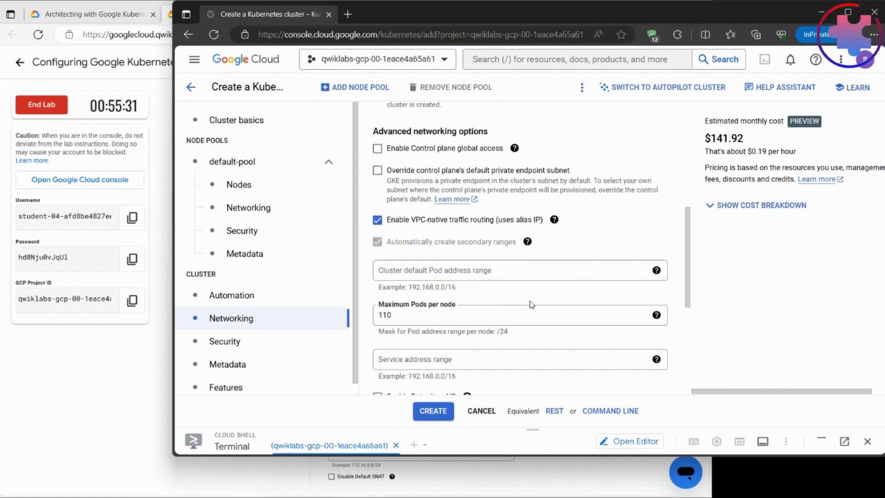
{"action": "scroll", "coordinate": [532, 294], "scroll_direction": "down", "scroll_amount": 3}
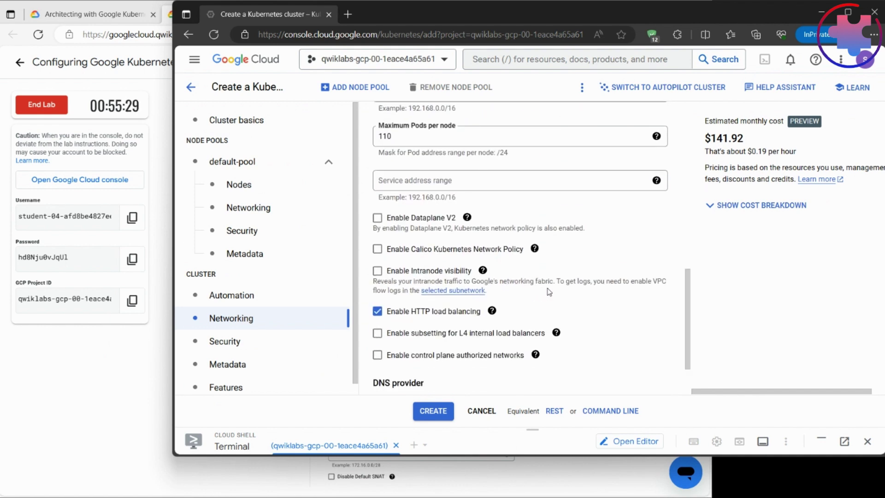
{"action": "scroll", "coordinate": [528, 284], "scroll_direction": "down", "scroll_amount": 2}
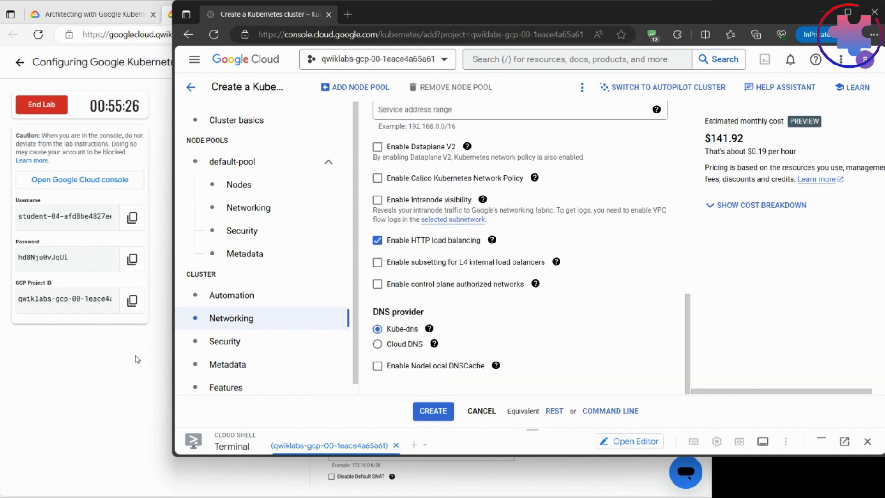
{"action": "left_click", "coordinate": [100, 368]}
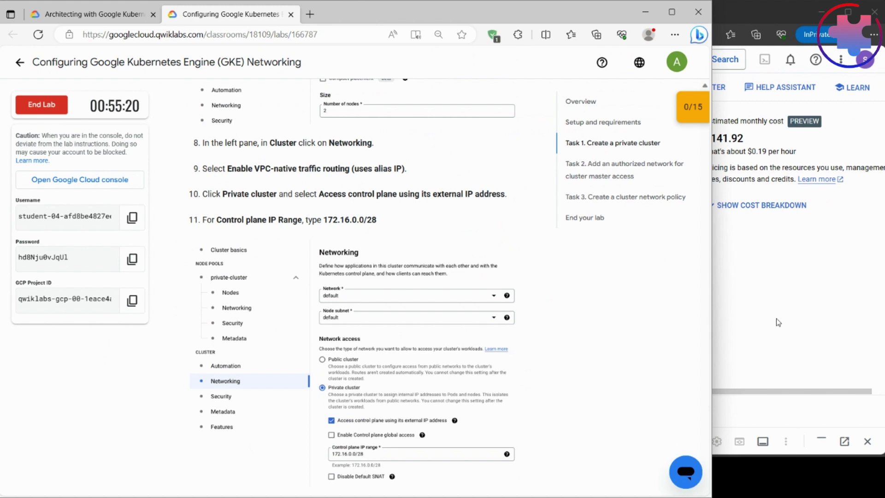
{"action": "left_click", "coordinate": [800, 322]}
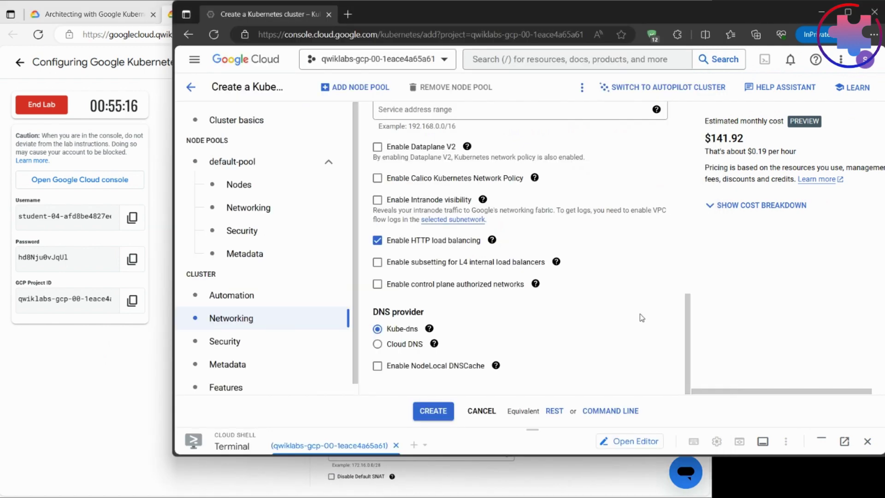
Step: Set the IPv4 network access to Private cluster with access to the control plane using its external IP address
{"action": "scroll", "coordinate": [641, 317], "scroll_direction": "up", "scroll_amount": 5}
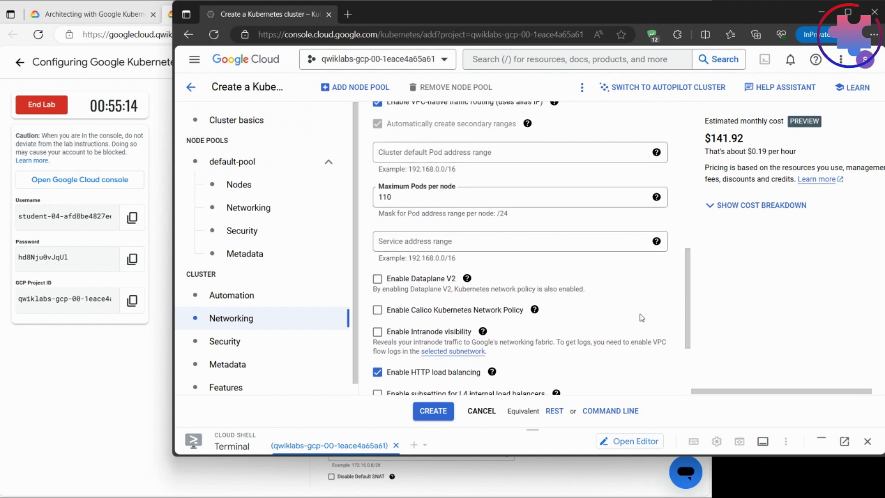
{"action": "scroll", "coordinate": [641, 317], "scroll_direction": "up", "scroll_amount": 6}
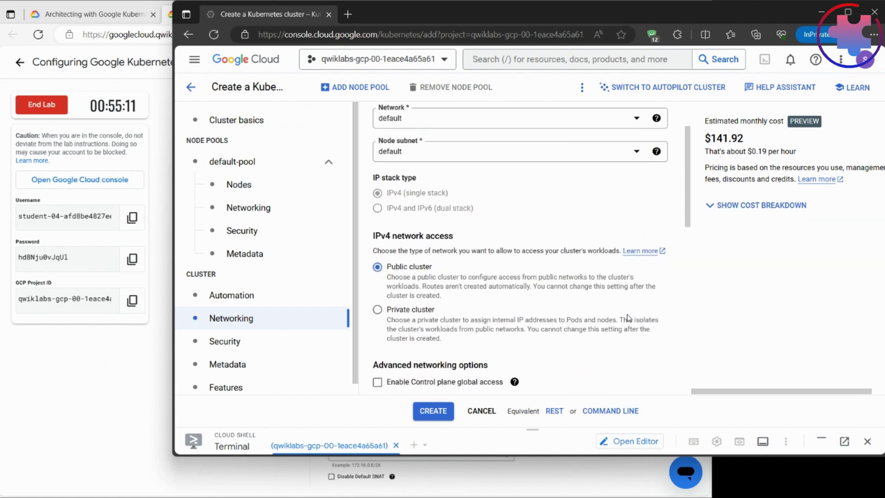
{"action": "left_click", "coordinate": [377, 310]}
{"action": "scroll", "coordinate": [380, 313], "scroll_direction": "down", "scroll_amount": 2}
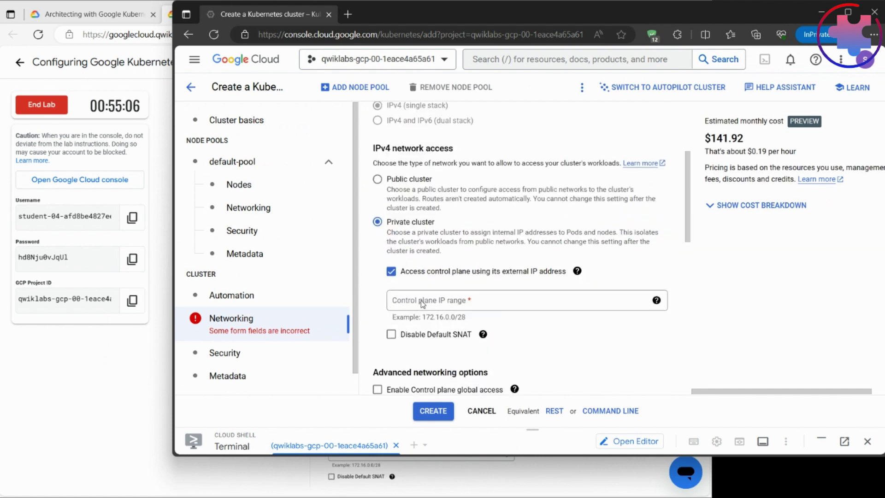
{"action": "scroll", "coordinate": [421, 304], "scroll_direction": "down", "scroll_amount": 1}
Step: Copy the control plane IP range 172.16.0.0/28 from the lab instructions and enter it for the private cluster
{"action": "left_click", "coordinate": [99, 361]}
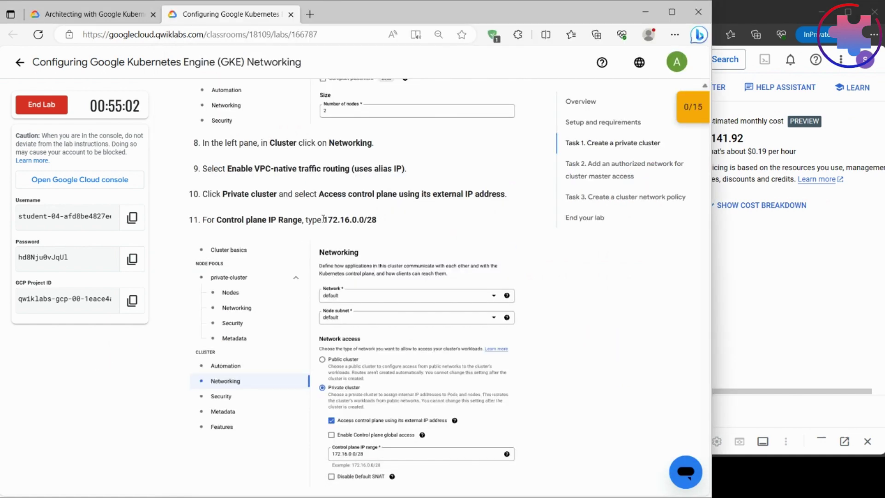
{"action": "left_click_drag", "start_coordinate": [323, 220], "coordinate": [377, 220]}
{"action": "key", "text": "ctrl+c"}
{"action": "left_click", "coordinate": [741, 259]}
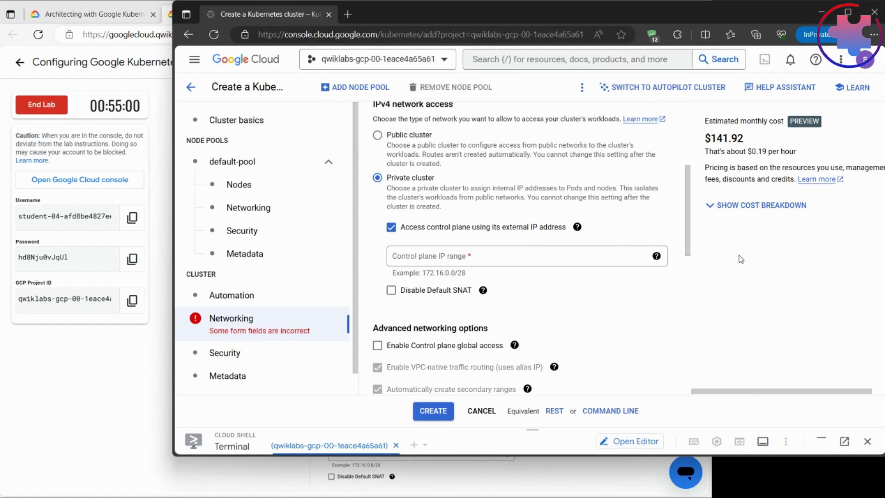
{"action": "left_click", "coordinate": [529, 261]}
{"action": "key", "text": "ctrl+v"}
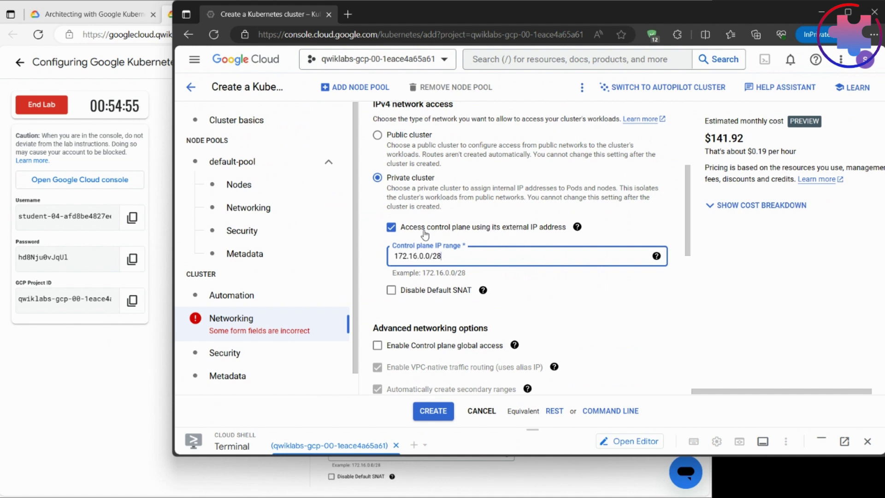
Step: Re-enter the control plane IP range and remove its leading space so that it reads 172.16.0.0/28
{"action": "left_click", "coordinate": [391, 233]}
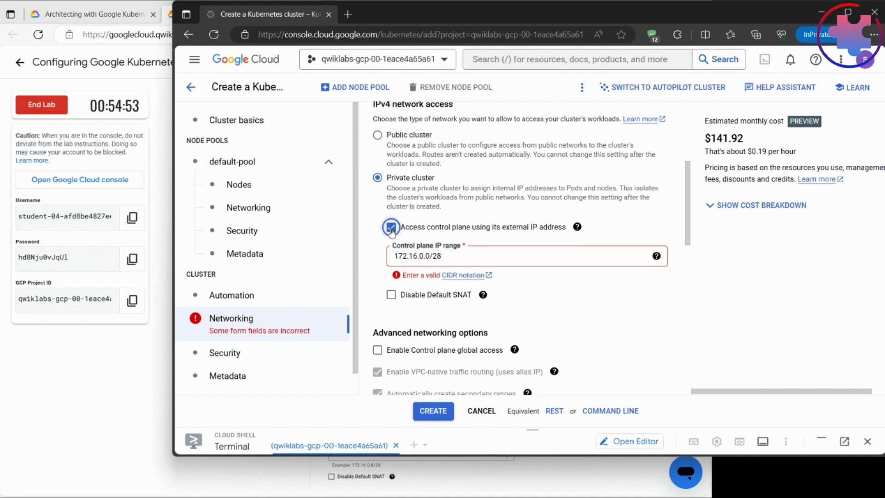
{"action": "left_click", "coordinate": [460, 252]}
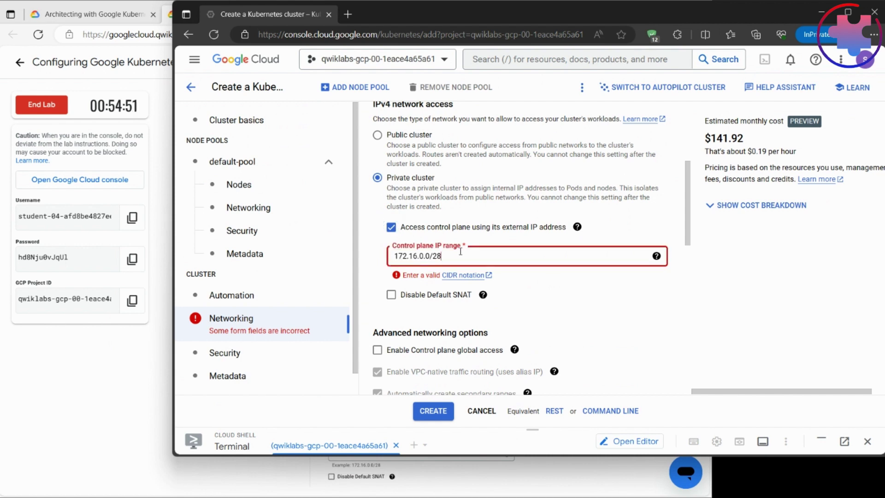
{"action": "key", "text": "BackSpace"}
{"action": "key", "text": "BackSpace"}
{"action": "key", "text": "Home"}
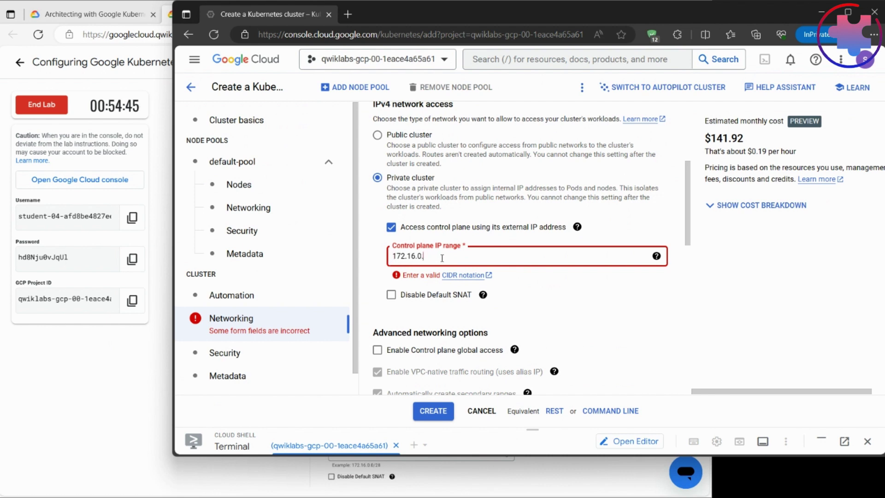
{"action": "key", "text": "ctrl+a"}
{"action": "key", "text": "ctrl+v"}
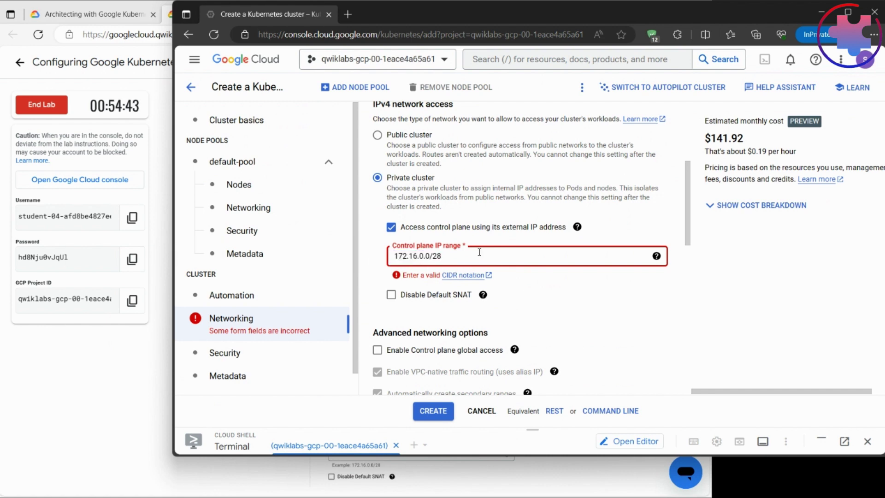
{"action": "left_click", "coordinate": [395, 255]}
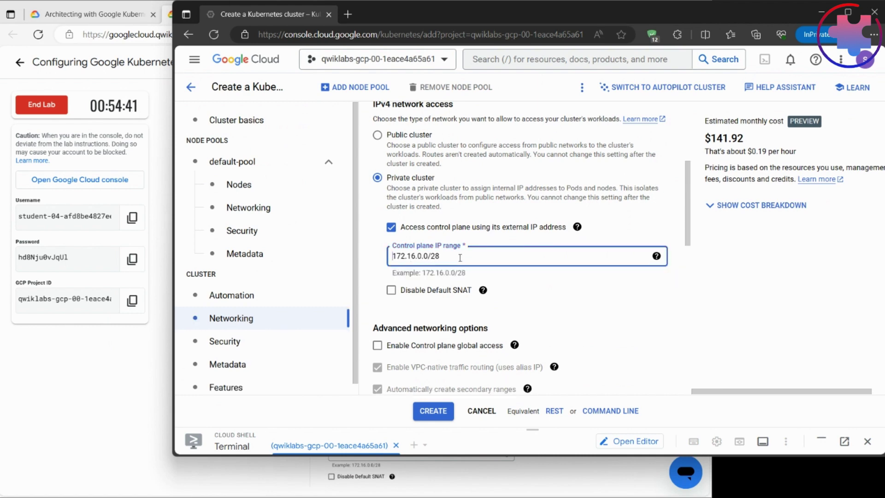
Step: Read the lab's remaining cluster settings instructions and disable control plane authorized networks in the cluster's networking options
{"action": "left_click", "coordinate": [128, 364]}
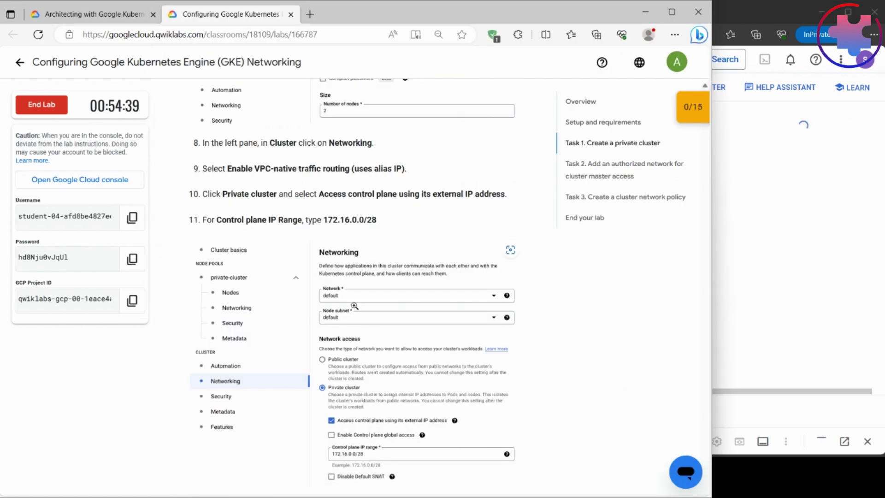
{"action": "scroll", "coordinate": [354, 305], "scroll_direction": "down", "scroll_amount": 4}
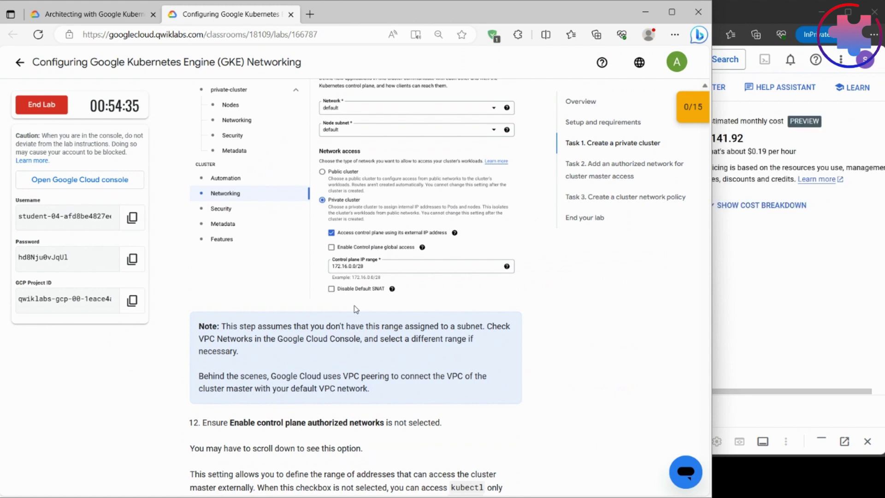
{"action": "scroll", "coordinate": [354, 305], "scroll_direction": "down", "scroll_amount": 5}
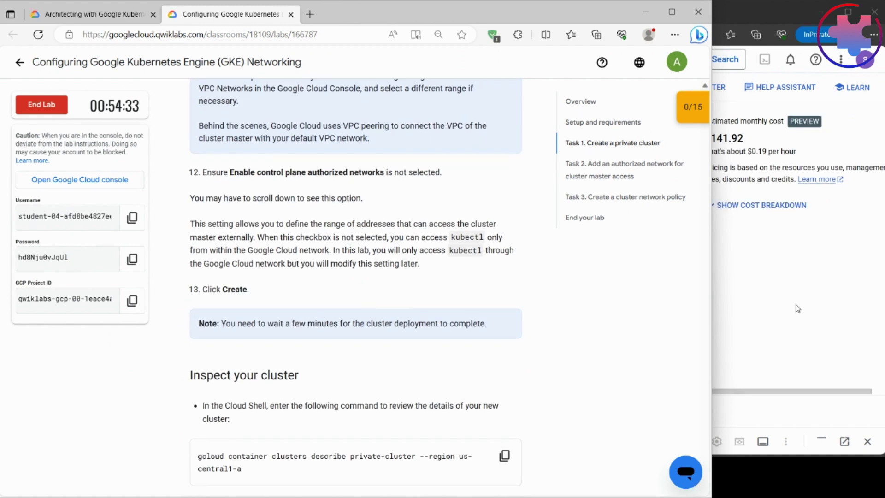
{"action": "left_click", "coordinate": [798, 308]}
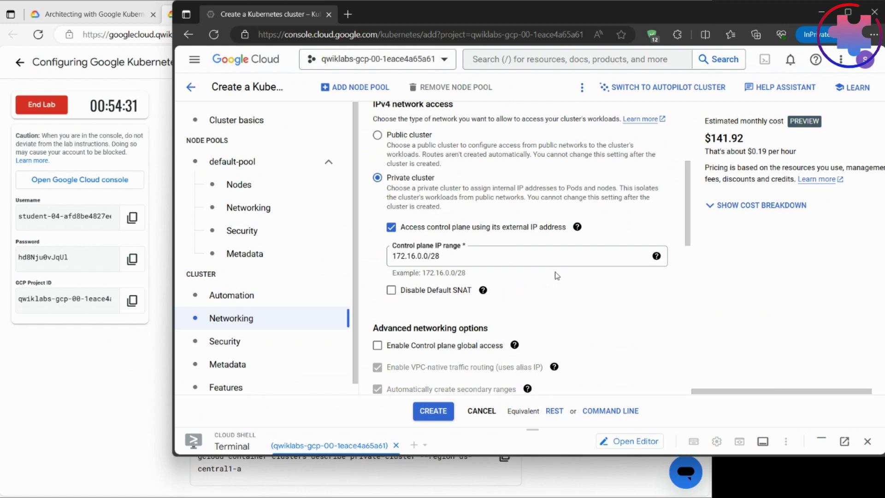
{"action": "scroll", "coordinate": [554, 276], "scroll_direction": "down", "scroll_amount": 1}
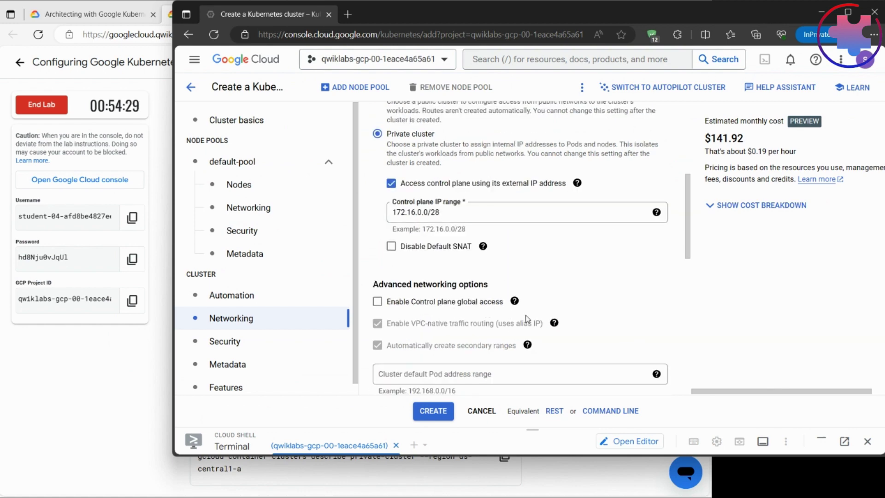
{"action": "scroll", "coordinate": [656, 344], "scroll_direction": "down", "scroll_amount": 3}
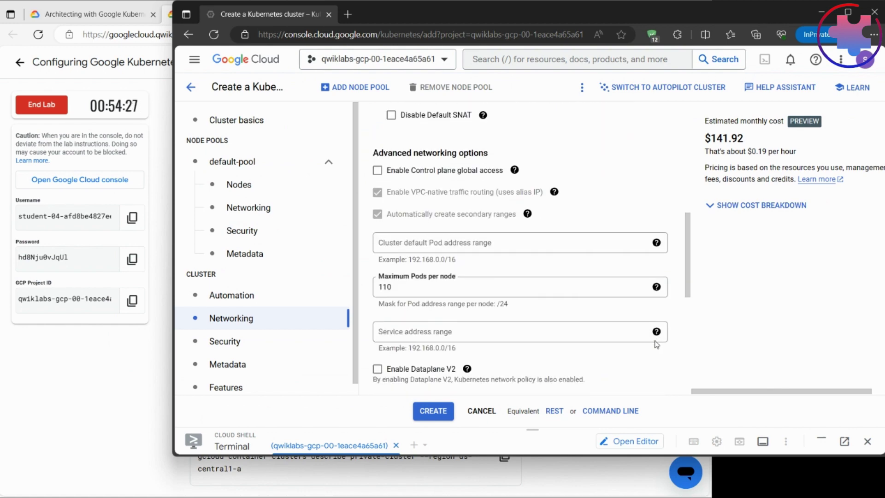
{"action": "scroll", "coordinate": [656, 344], "scroll_direction": "down", "scroll_amount": 1}
{"action": "scroll", "coordinate": [656, 344], "scroll_direction": "down", "scroll_amount": 3}
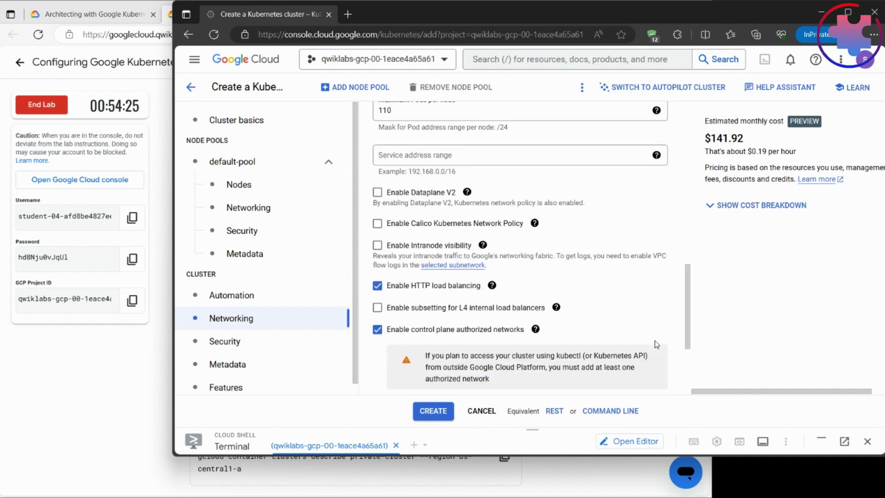
{"action": "scroll", "coordinate": [656, 344], "scroll_direction": "down", "scroll_amount": 2}
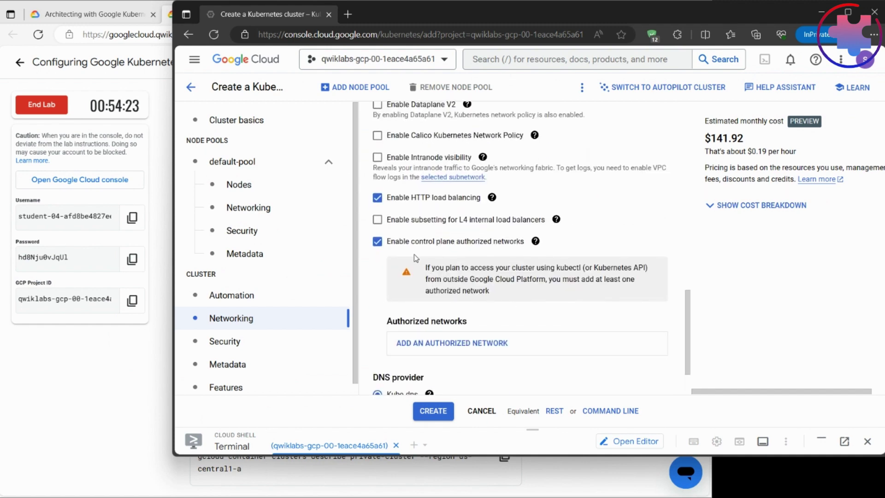
{"action": "mouse_move", "coordinate": [531, 245]}
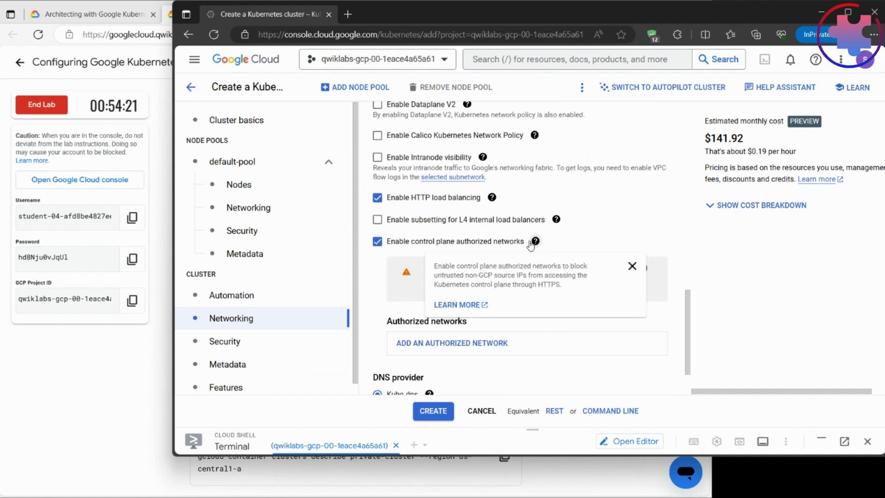
{"action": "left_click", "coordinate": [377, 241]}
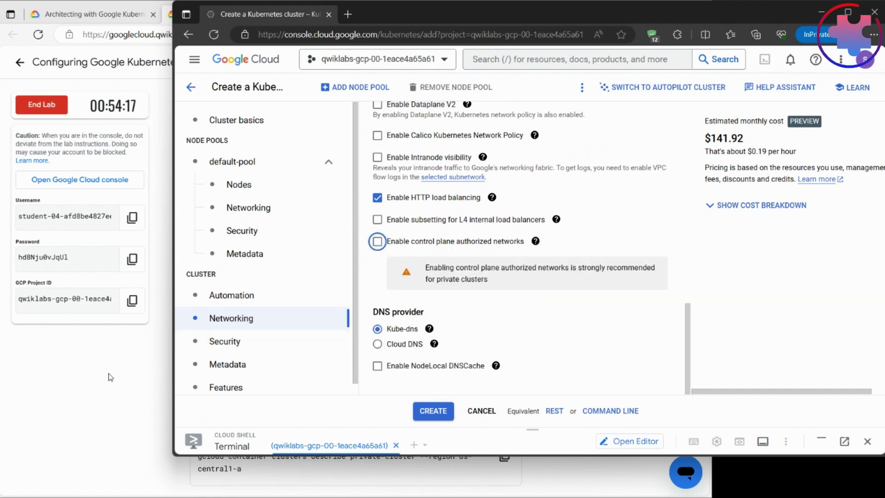
Step: Copy the lab's command gcloud container clusters describe private-cluster --region us-central1-a and create the configured cluster
{"action": "left_click", "coordinate": [77, 380]}
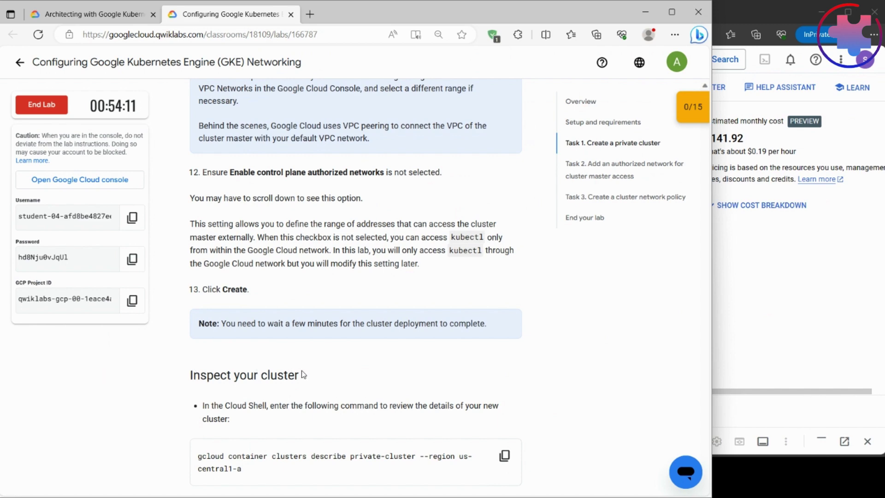
{"action": "scroll", "coordinate": [302, 369], "scroll_direction": "down", "scroll_amount": 1}
{"action": "scroll", "coordinate": [301, 370], "scroll_direction": "down", "scroll_amount": 3}
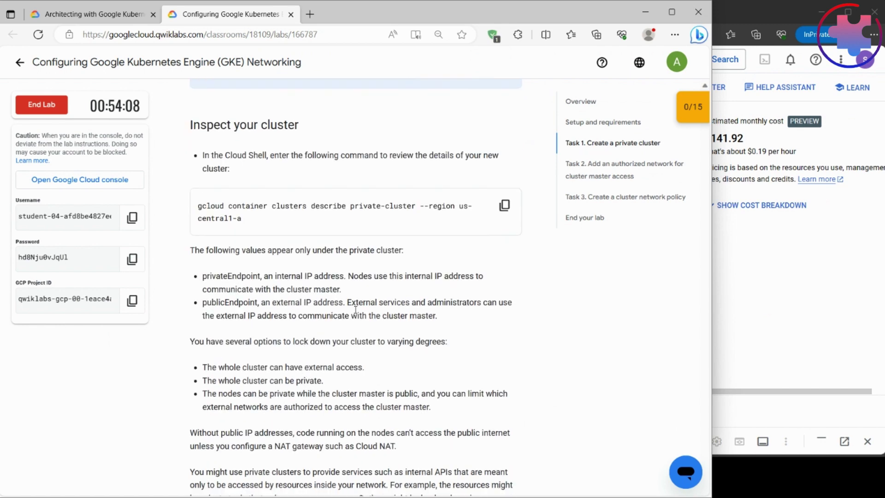
{"action": "left_click", "coordinate": [504, 205]}
{"action": "key", "text": "alt+Tab"}
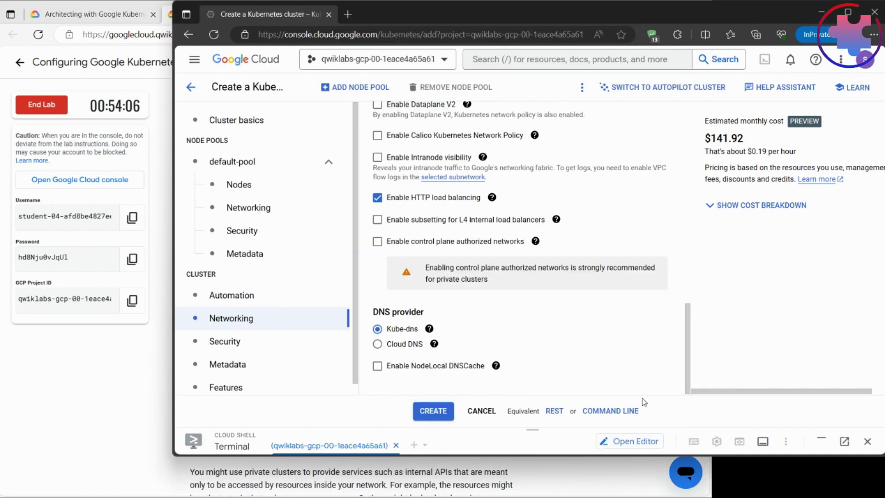
{"action": "left_click", "coordinate": [433, 412]}
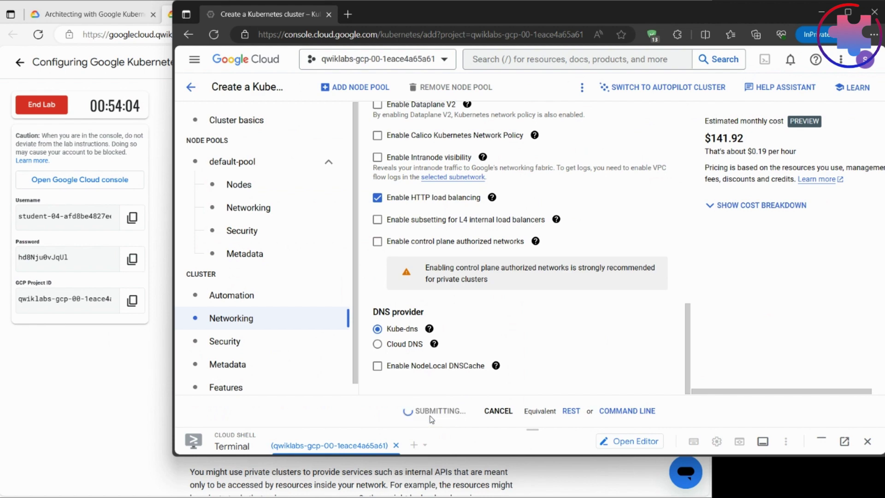
Step: Maximize the cloud console window and enlarge the Cloud Shell terminal to about half the window's height
{"action": "left_click", "coordinate": [848, 12]}
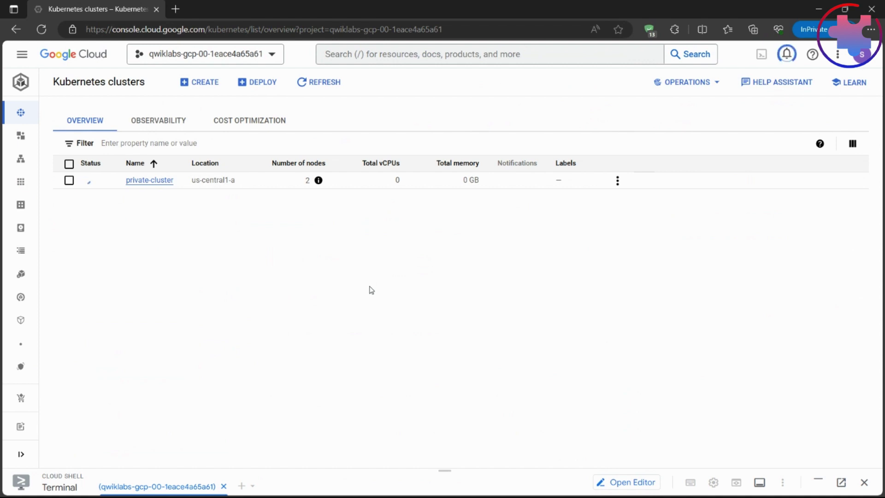
{"action": "left_click_drag", "start_coordinate": [444, 470], "coordinate": [438, 359]}
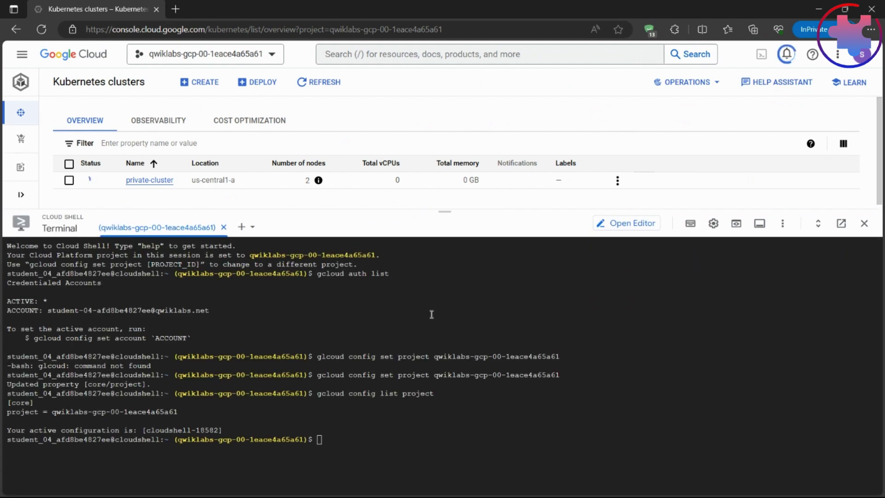
Step: Clear the Cloud Shell terminal and run gcloud container clusters describe private-cluster --region us-central1-a once the cluster is ready
{"action": "type", "text": "clear"}
{"action": "key", "text": "Return"}
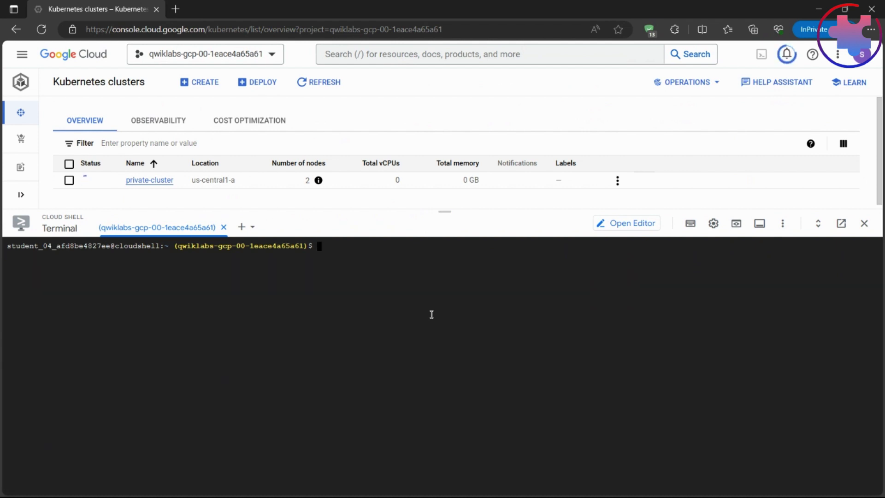
{"action": "key", "text": "ctrl+v"}
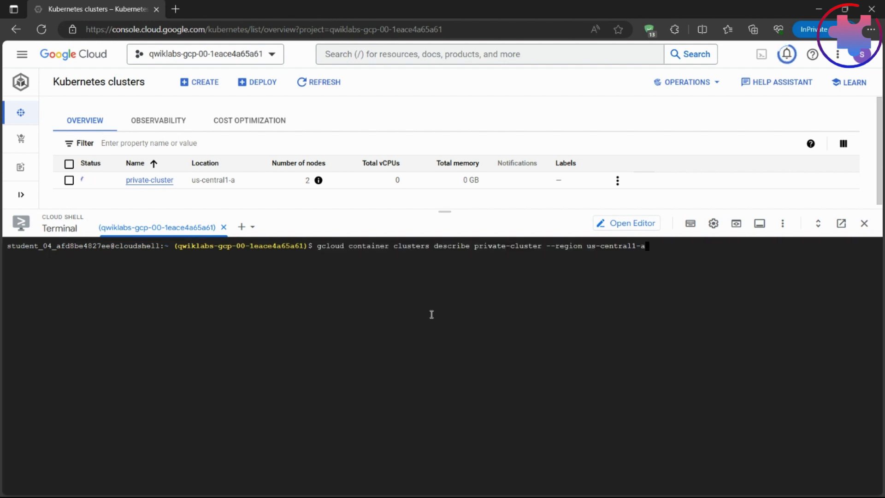
{"action": "left_click", "coordinate": [187, 201]}
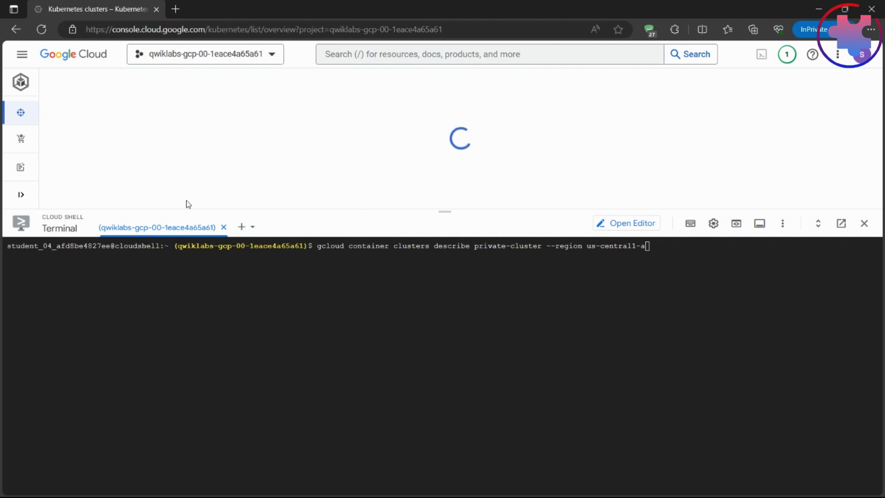
{"action": "left_click", "coordinate": [497, 320]}
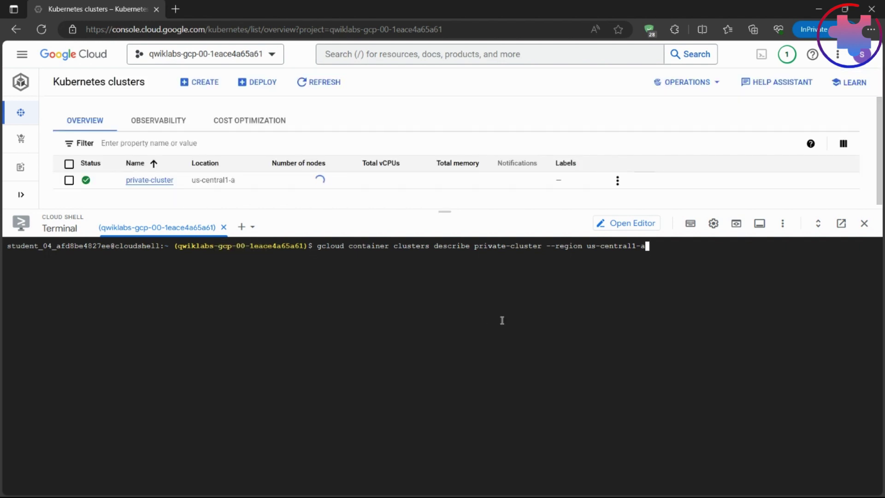
{"action": "key", "text": "Return"}
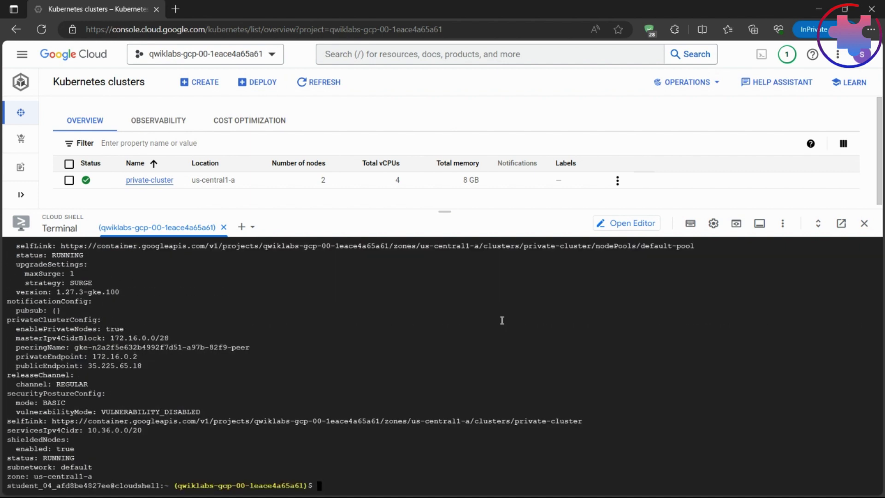
Step: Examine the cluster description in the terminal from its beginning, including the endpoint, IP allocation, node pools and private cluster configuration
{"action": "scroll", "coordinate": [502, 320], "scroll_direction": "up", "scroll_amount": 10}
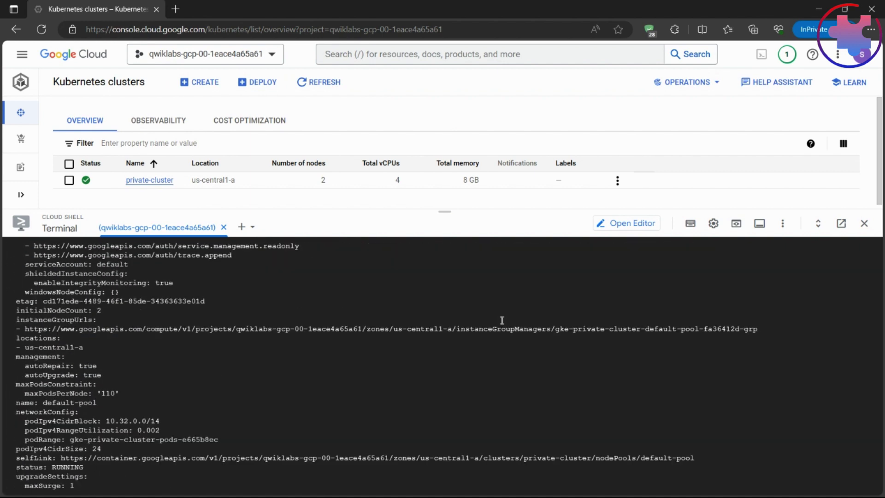
{"action": "scroll", "coordinate": [501, 320], "scroll_direction": "up", "scroll_amount": 10}
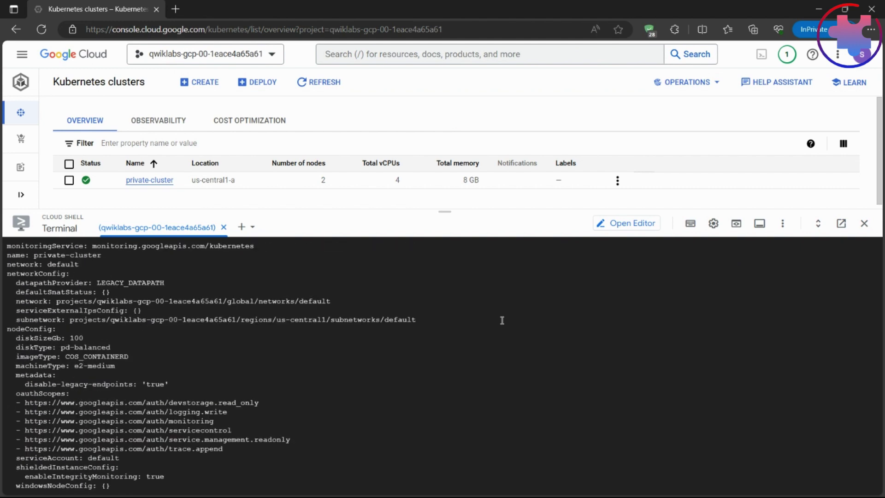
{"action": "scroll", "coordinate": [501, 320], "scroll_direction": "up", "scroll_amount": 10}
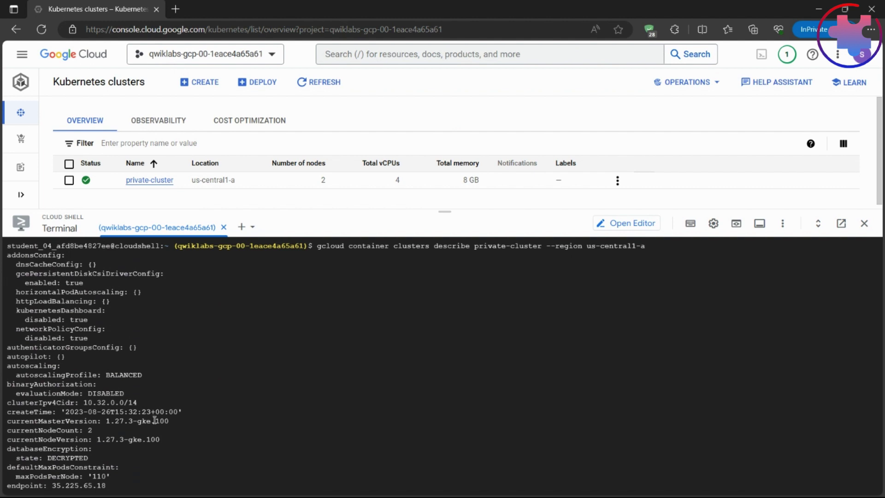
{"action": "left_click_drag", "start_coordinate": [65, 485], "coordinate": [107, 486]}
{"action": "scroll", "coordinate": [256, 466], "scroll_direction": "down", "scroll_amount": 5}
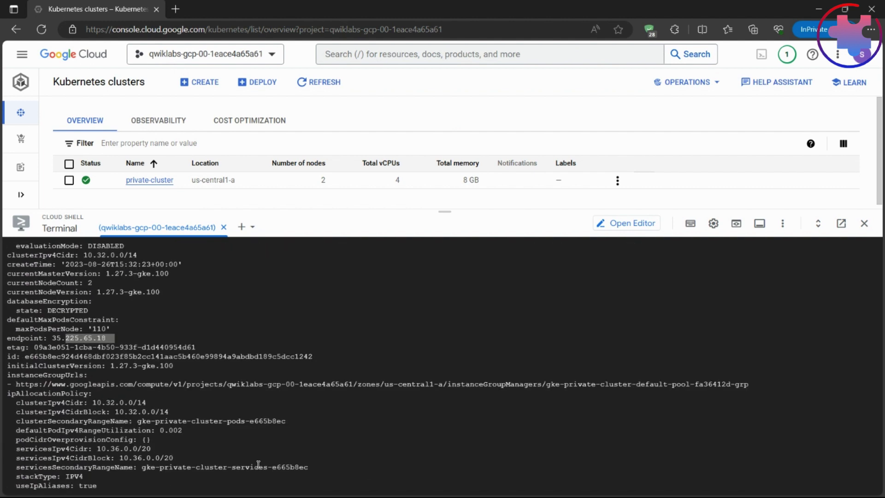
{"action": "left_click_drag", "start_coordinate": [47, 485], "coordinate": [106, 485]}
{"action": "scroll", "coordinate": [235, 469], "scroll_direction": "down", "scroll_amount": 5}
{"action": "scroll", "coordinate": [200, 485], "scroll_direction": "down", "scroll_amount": 5}
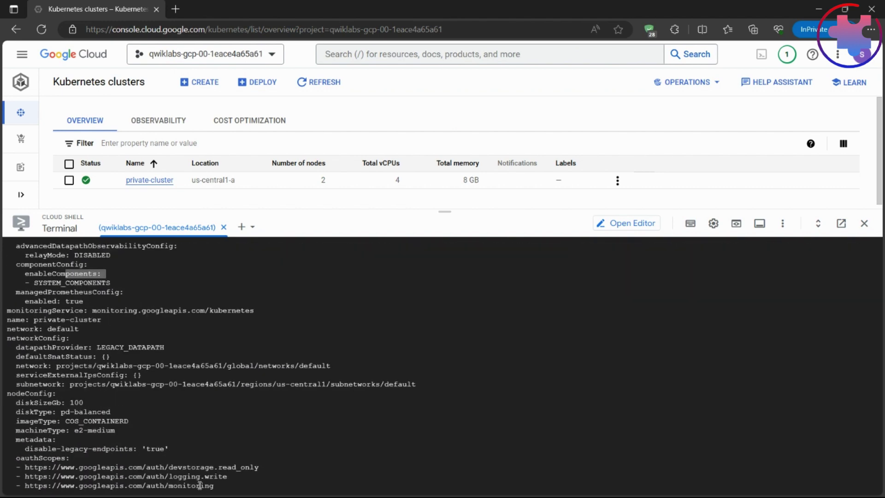
{"action": "left_click_drag", "start_coordinate": [223, 485], "coordinate": [168, 488]}
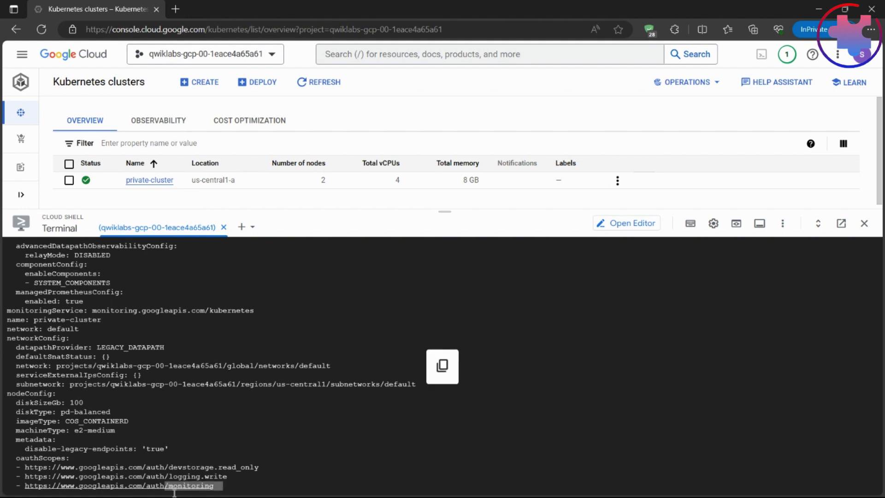
{"action": "scroll", "coordinate": [350, 420], "scroll_direction": "down", "scroll_amount": 3}
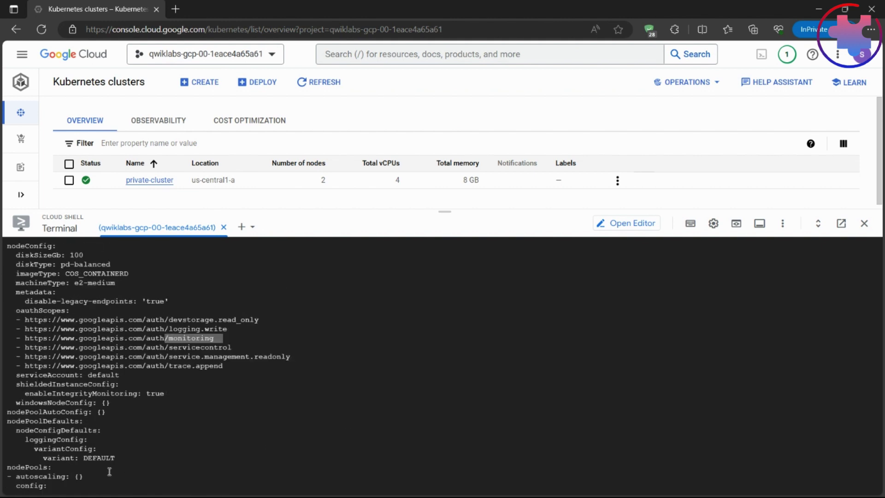
{"action": "left_click_drag", "start_coordinate": [109, 471], "coordinate": [60, 466]}
{"action": "scroll", "coordinate": [235, 468], "scroll_direction": "down", "scroll_amount": 5}
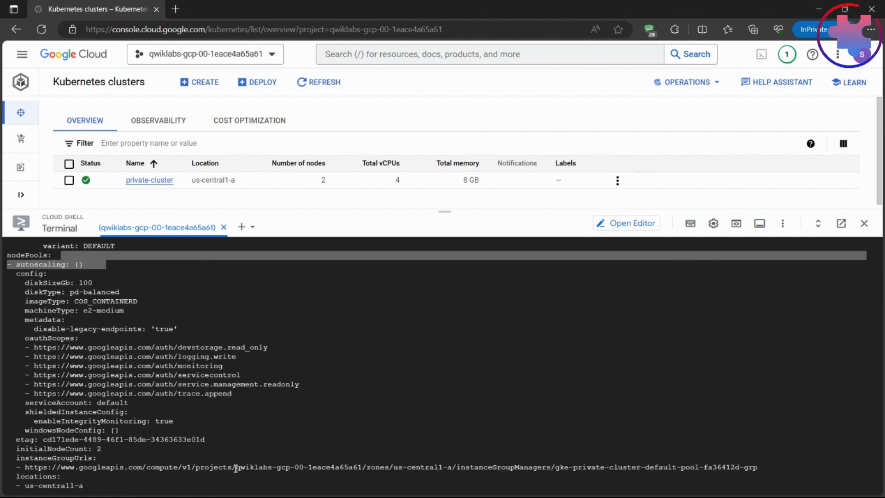
{"action": "left_click_drag", "start_coordinate": [115, 485], "coordinate": [52, 486]}
{"action": "scroll", "coordinate": [197, 450], "scroll_direction": "down", "scroll_amount": 3}
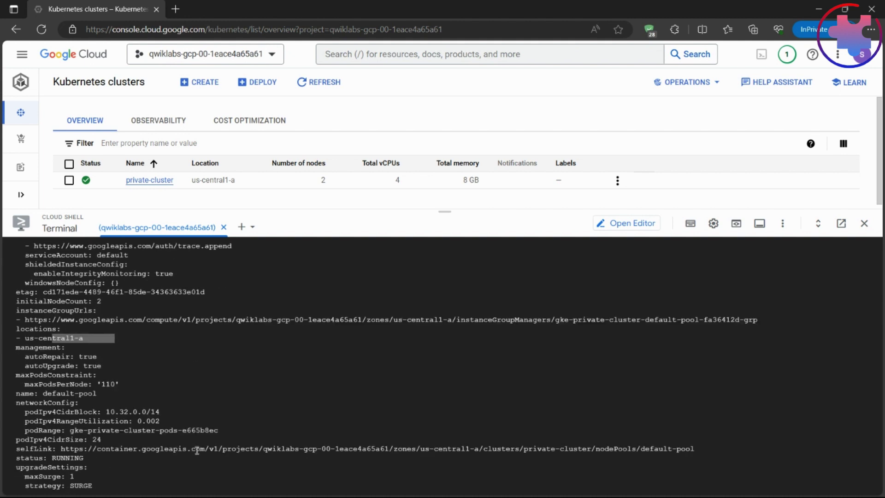
{"action": "scroll", "coordinate": [197, 450], "scroll_direction": "down", "scroll_amount": 2}
{"action": "left_click_drag", "start_coordinate": [146, 487], "coordinate": [92, 477]}
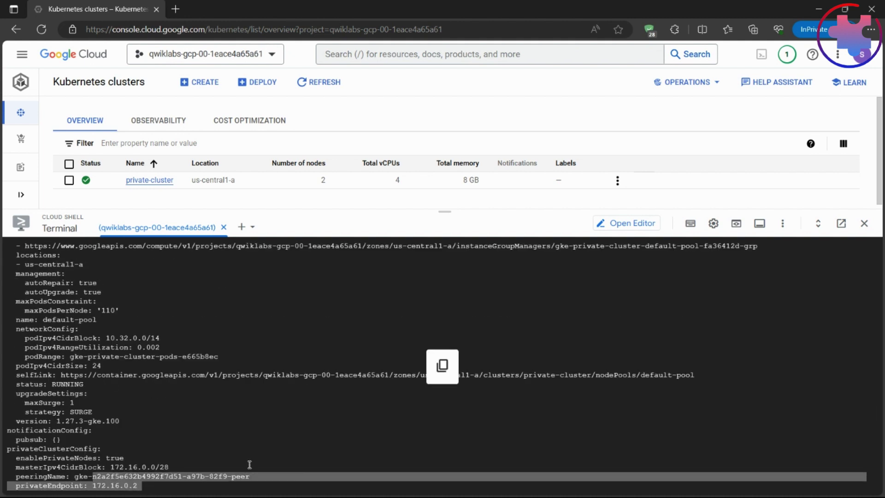
{"action": "scroll", "coordinate": [250, 463], "scroll_direction": "down", "scroll_amount": 3}
{"action": "left_click", "coordinate": [311, 467]}
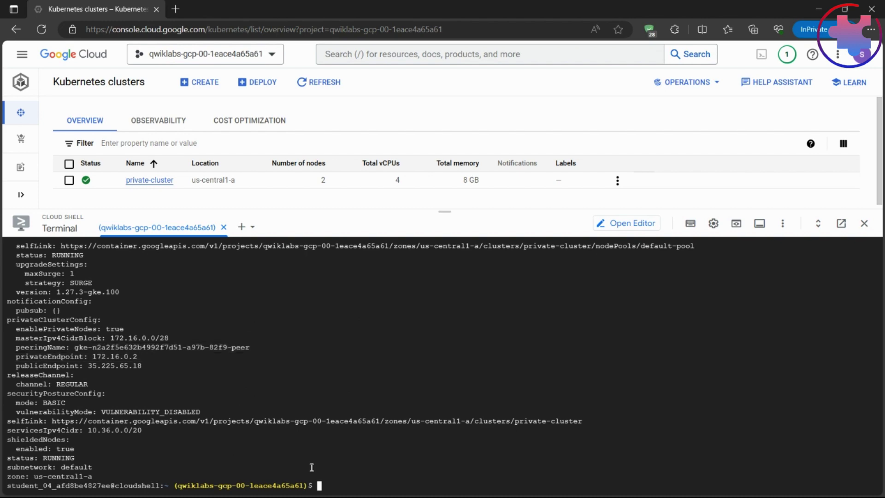
Step: Restore the console window's size, return to the lab page and check progress for the Create a private cluster objective
{"action": "left_click", "coordinate": [845, 10]}
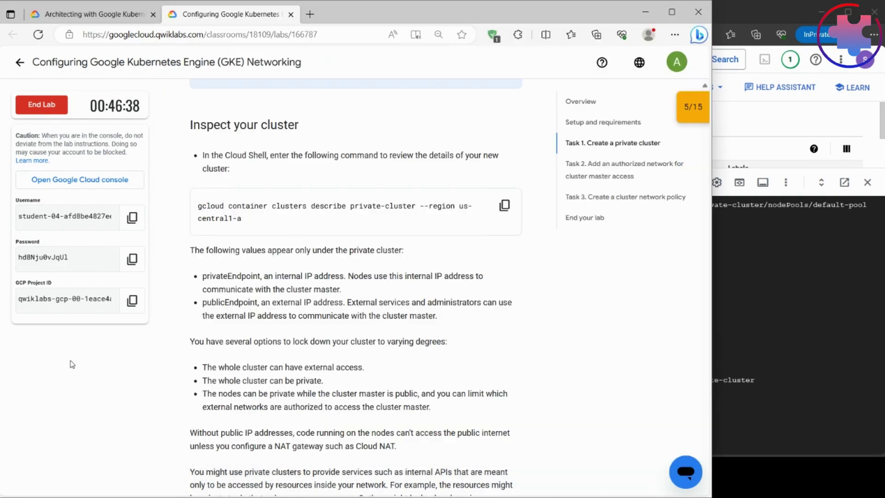
{"action": "left_click", "coordinate": [72, 364]}
{"action": "scroll", "coordinate": [486, 464], "scroll_direction": "down", "scroll_amount": 6}
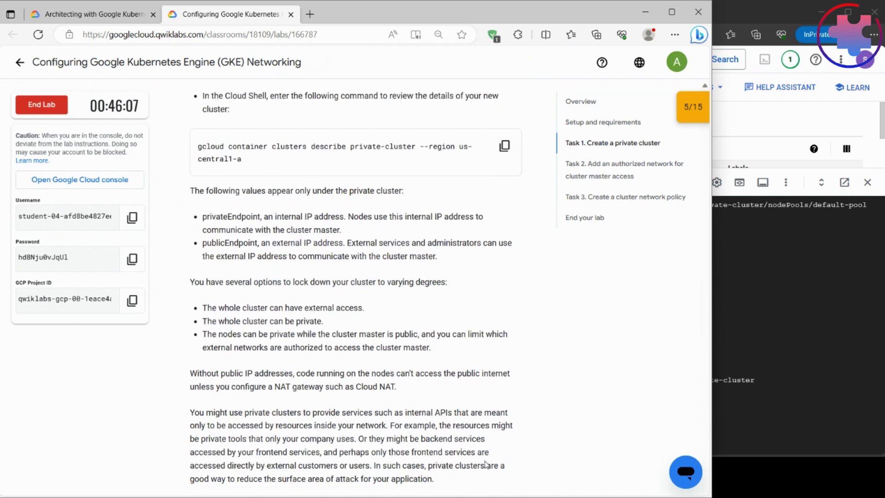
{"action": "scroll", "coordinate": [486, 464], "scroll_direction": "down", "scroll_amount": 1}
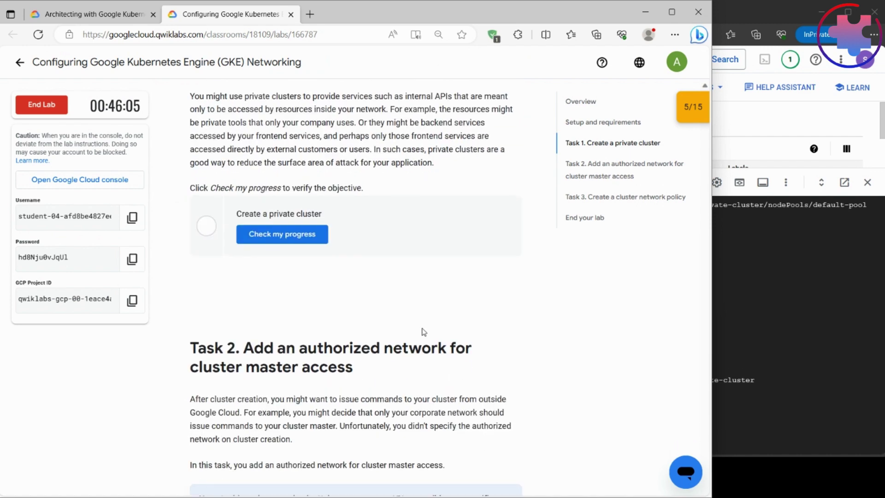
{"action": "left_click", "coordinate": [300, 240]}
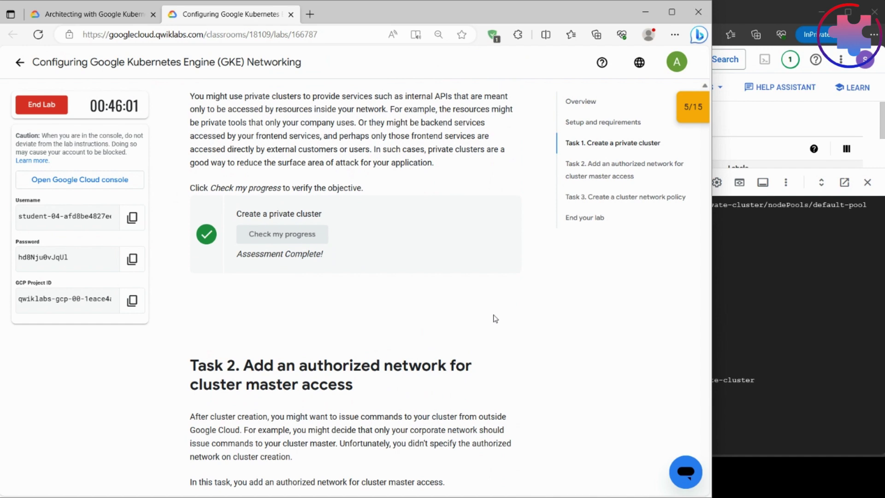
Step: Read the lab's Task 2 instructions and shrink the Cloud Shell terminal in the console to a few lines
{"action": "scroll", "coordinate": [495, 318], "scroll_direction": "down", "scroll_amount": 5}
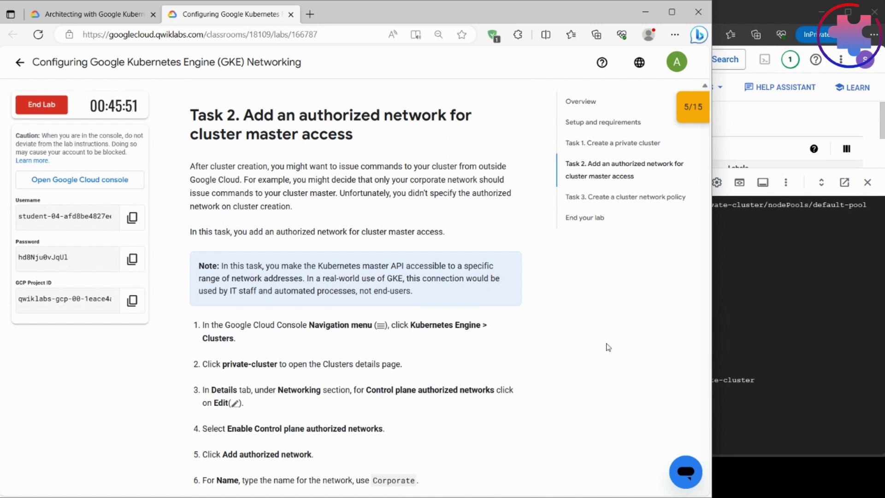
{"action": "left_click", "coordinate": [835, 353]}
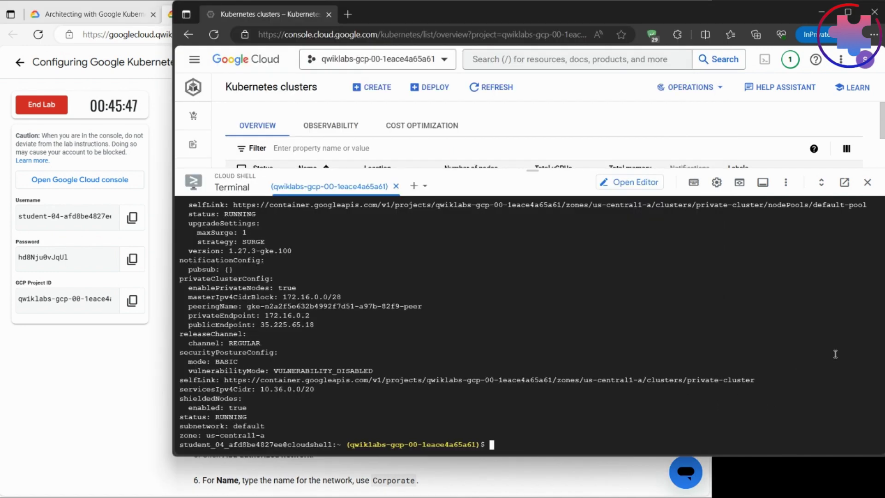
{"action": "left_click_drag", "start_coordinate": [540, 171], "coordinate": [533, 355]}
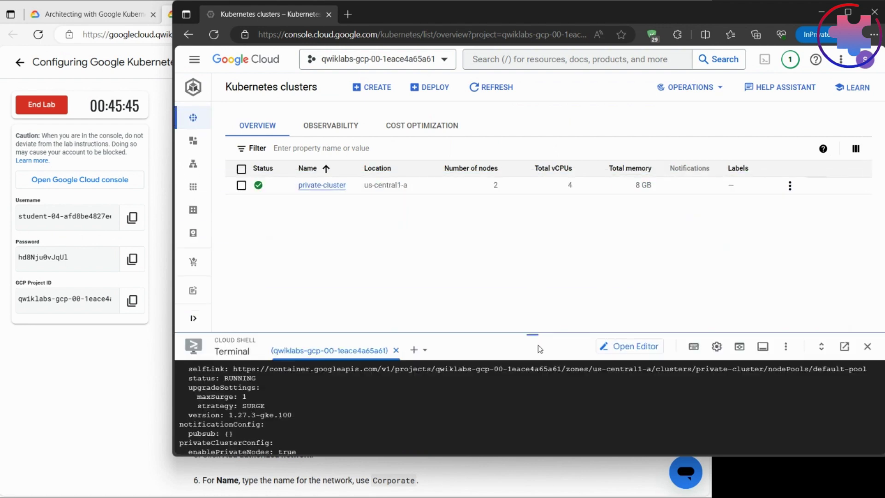
{"action": "left_click", "coordinate": [235, 119]}
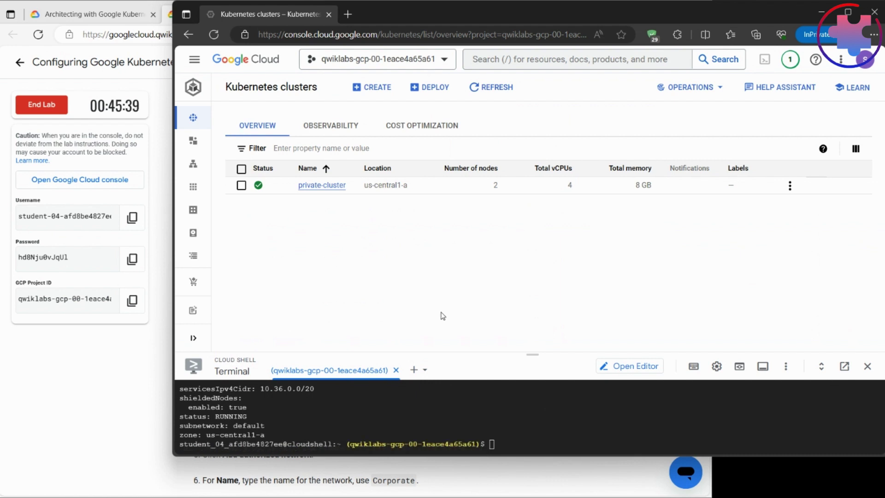
Step: Open the details of private-cluster and locate the control plane authorized networks setting in its Networking section
{"action": "left_click", "coordinate": [320, 186]}
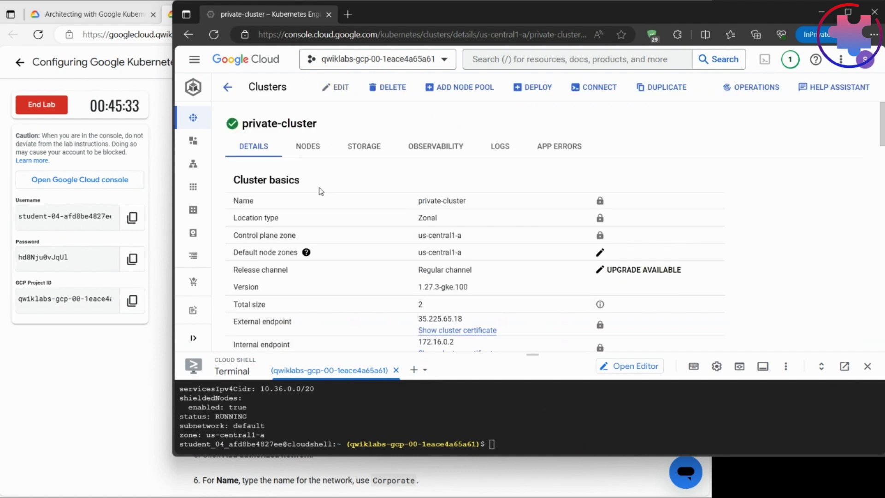
{"action": "scroll", "coordinate": [321, 191], "scroll_direction": "down", "scroll_amount": 7}
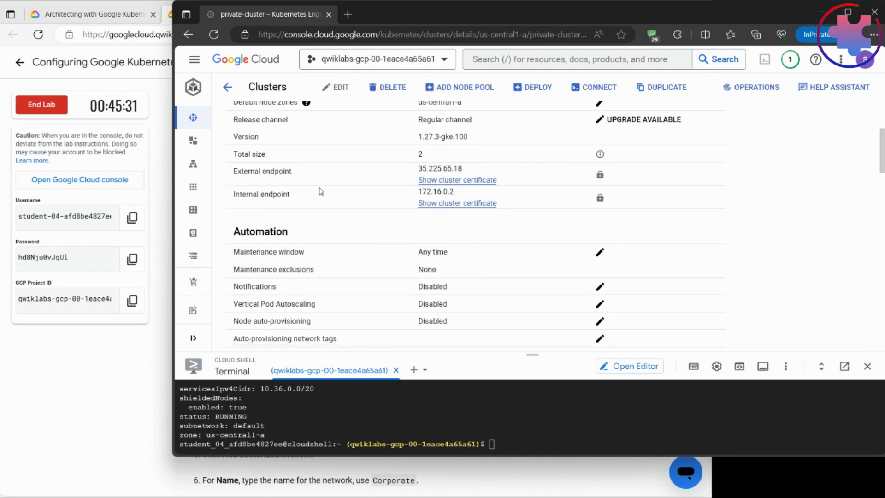
{"action": "scroll", "coordinate": [320, 189], "scroll_direction": "down", "scroll_amount": 3}
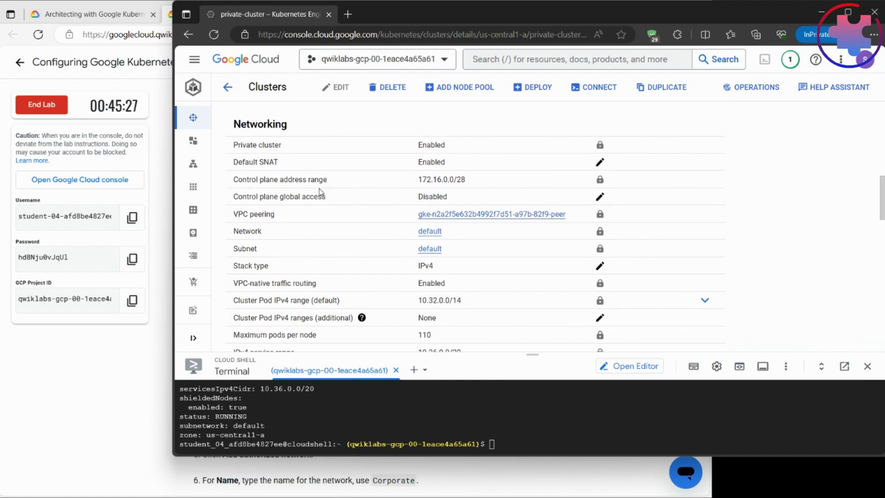
{"action": "scroll", "coordinate": [330, 251], "scroll_direction": "down", "scroll_amount": 2}
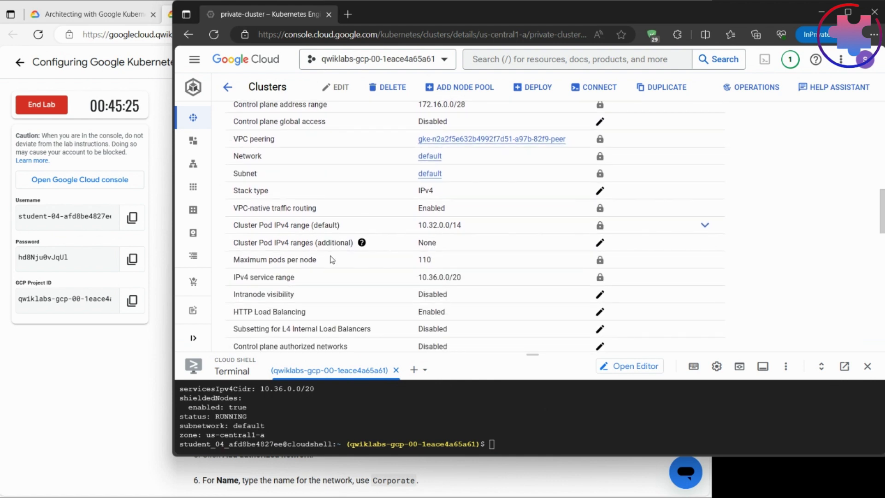
{"action": "scroll", "coordinate": [332, 259], "scroll_direction": "down", "scroll_amount": 2}
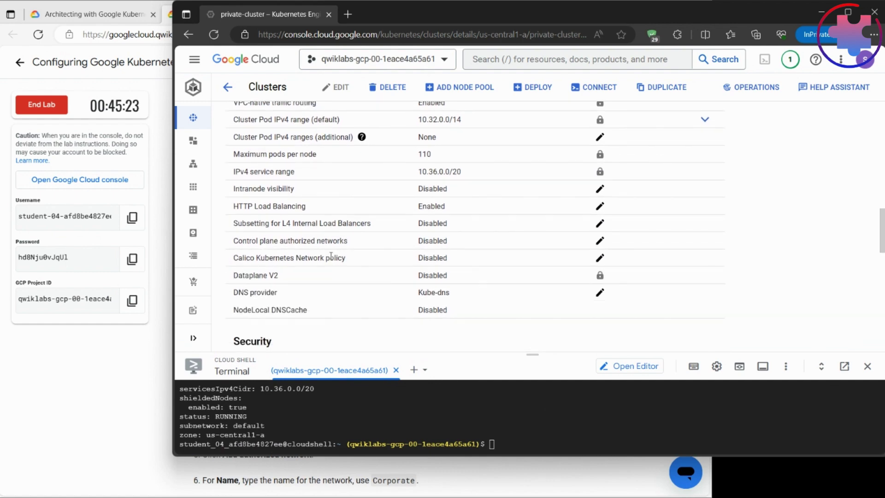
Step: Copy the network name Corporate from the lab's Task 2 instructions
{"action": "left_click", "coordinate": [103, 365]}
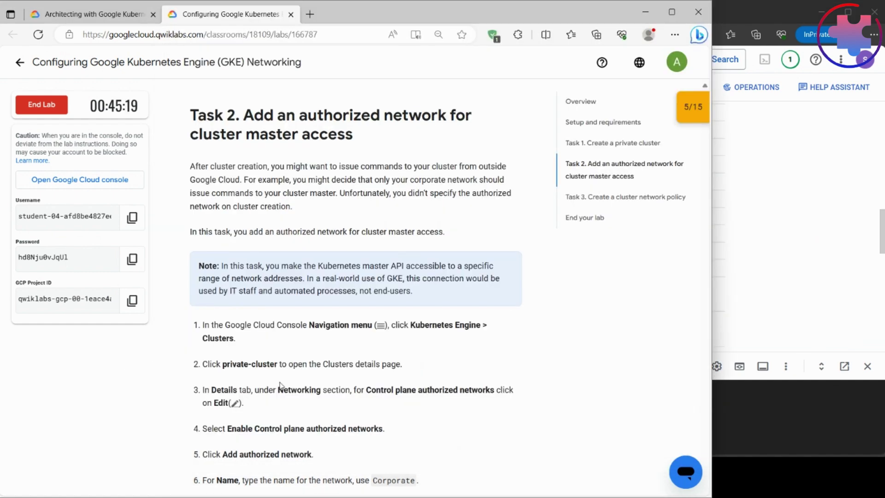
{"action": "scroll", "coordinate": [316, 395], "scroll_direction": "down", "scroll_amount": 6}
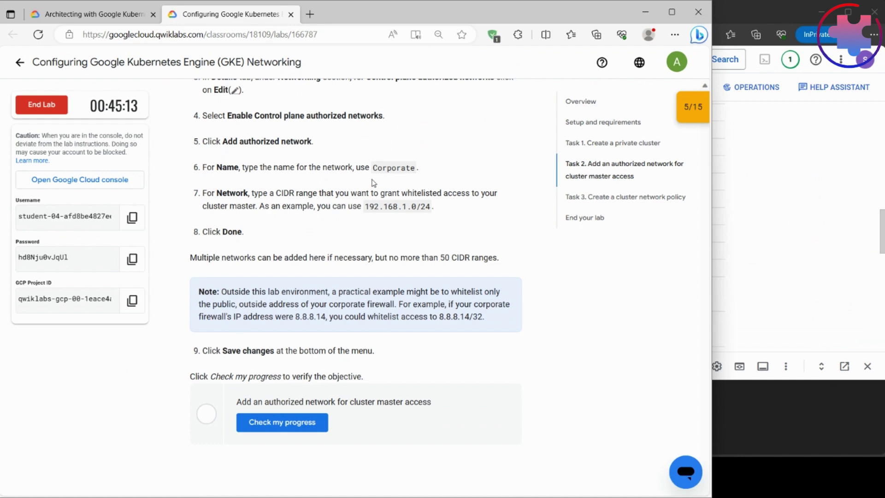
{"action": "left_click_drag", "start_coordinate": [374, 171], "coordinate": [416, 169]}
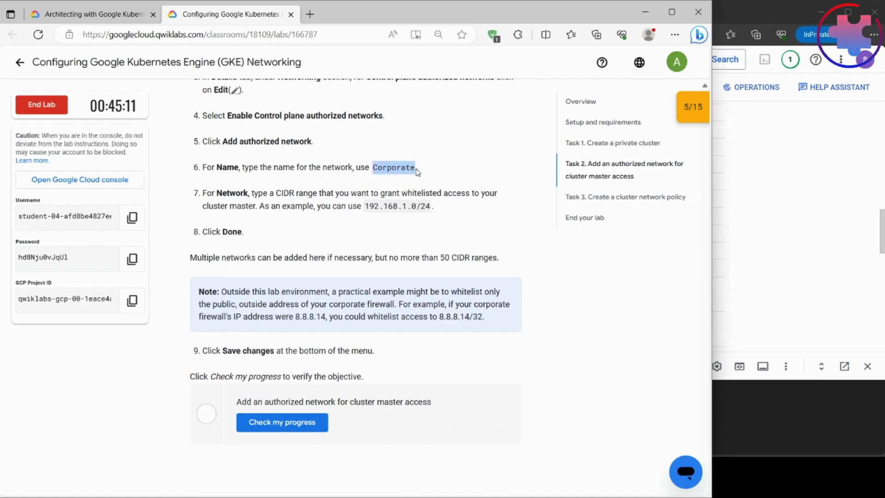
{"action": "right_click", "coordinate": [414, 169]}
{"action": "left_click", "coordinate": [424, 185]}
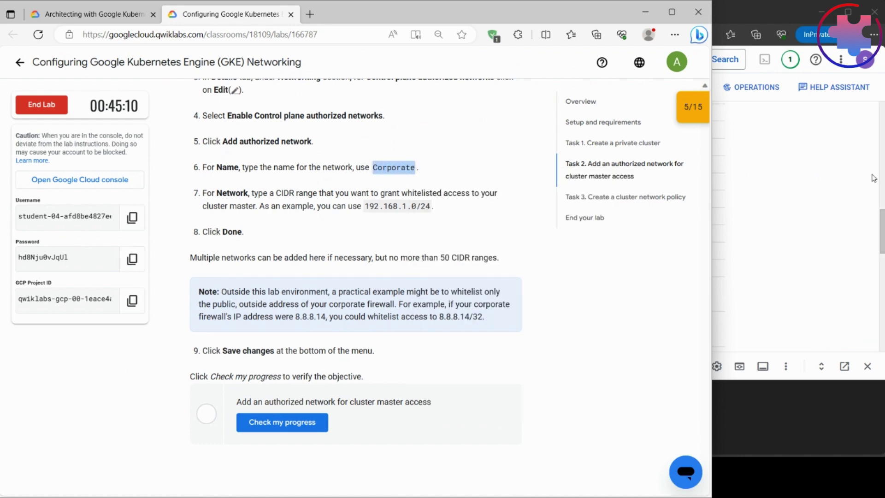
Step: Enable control plane authorized networks for private-cluster in the console and add an authorized network named Corporate
{"action": "left_click", "coordinate": [824, 177]}
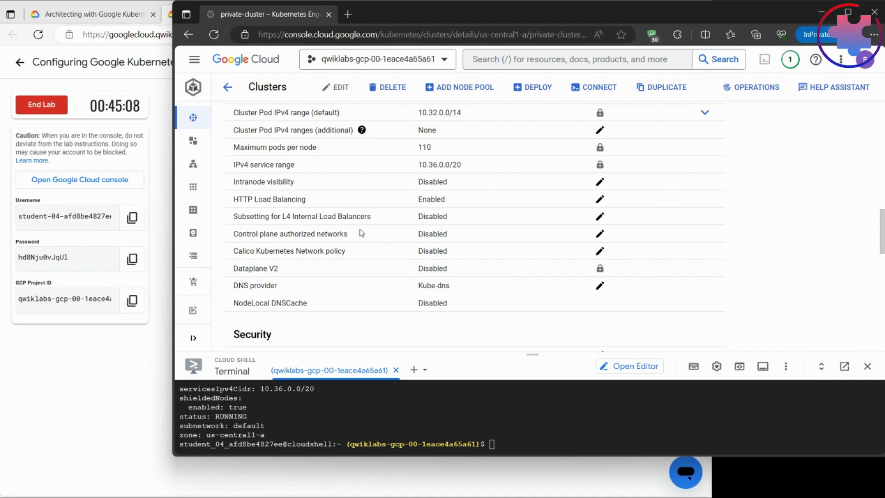
{"action": "left_click", "coordinate": [599, 235]}
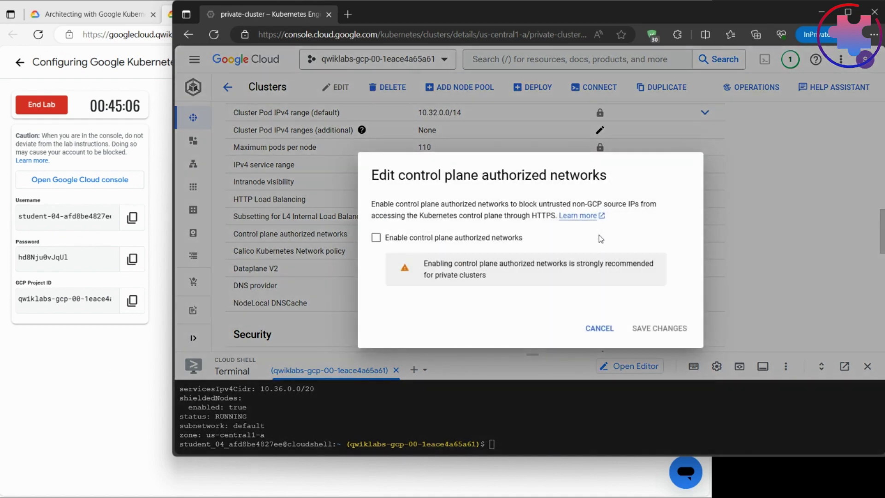
{"action": "left_click", "coordinate": [460, 233]}
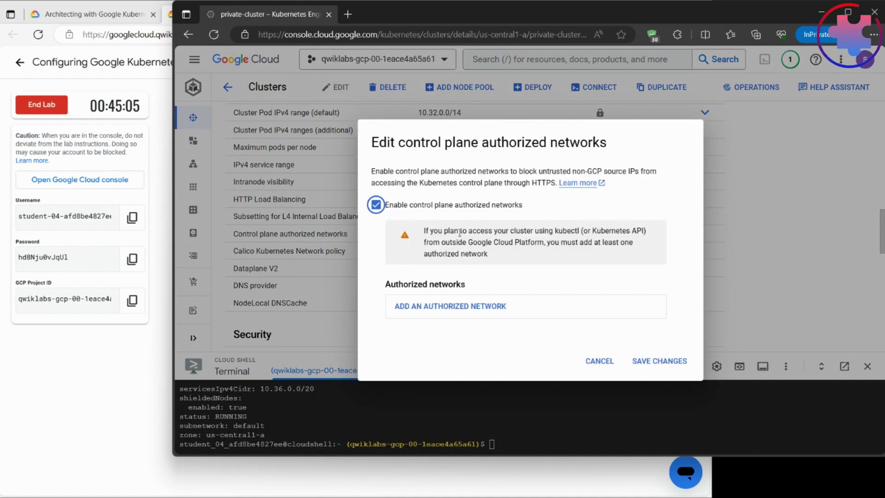
{"action": "left_click", "coordinate": [461, 306]}
{"action": "right_click", "coordinate": [449, 243]}
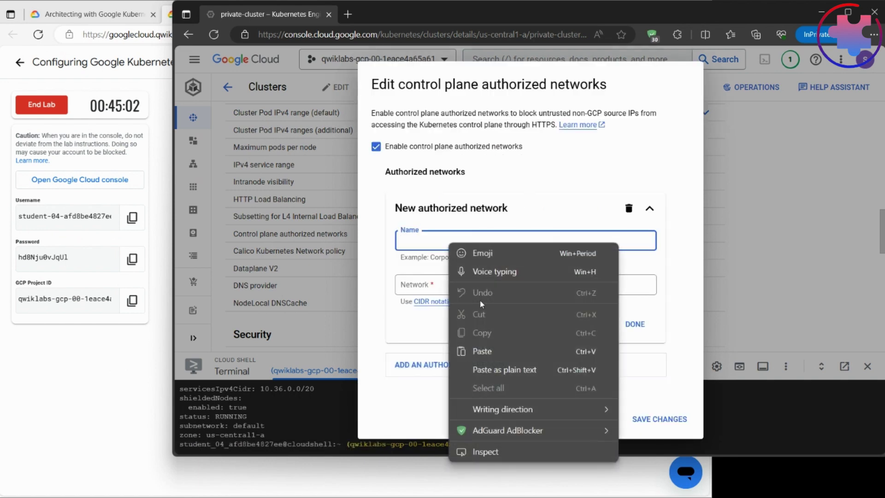
{"action": "left_click", "coordinate": [484, 352]}
Step: Copy the example CIDR range from the lab's Task 2 instructions and set the Corporate network's range to 192.168.1.0/24
{"action": "left_click", "coordinate": [452, 286]}
{"action": "left_click", "coordinate": [100, 331]}
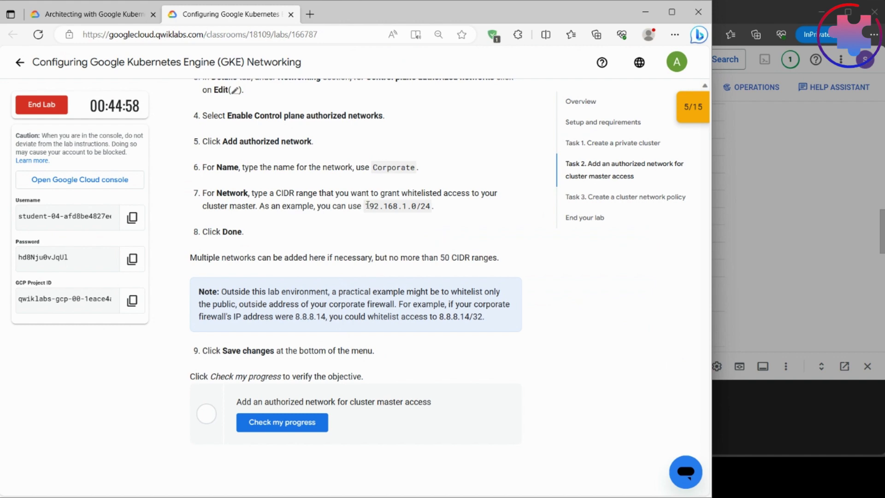
{"action": "left_click_drag", "start_coordinate": [367, 205], "coordinate": [431, 206]}
{"action": "right_click", "coordinate": [423, 207]}
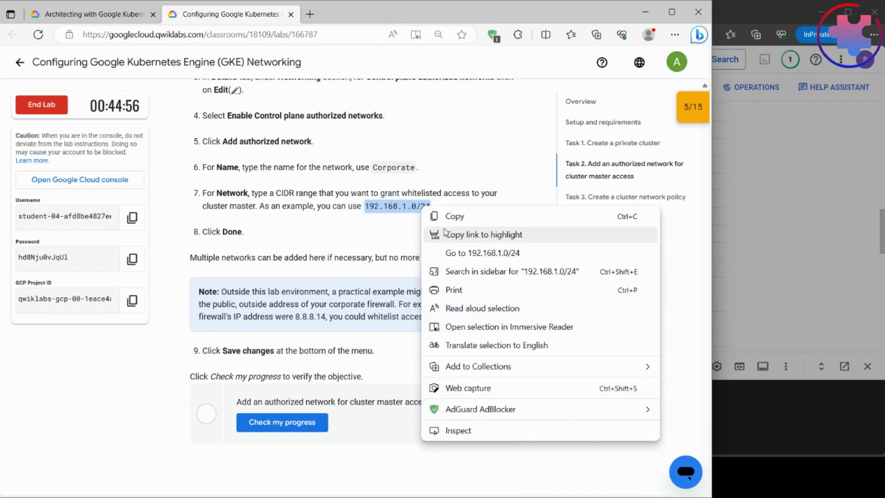
{"action": "left_click", "coordinate": [445, 216]}
{"action": "left_click", "coordinate": [391, 241]}
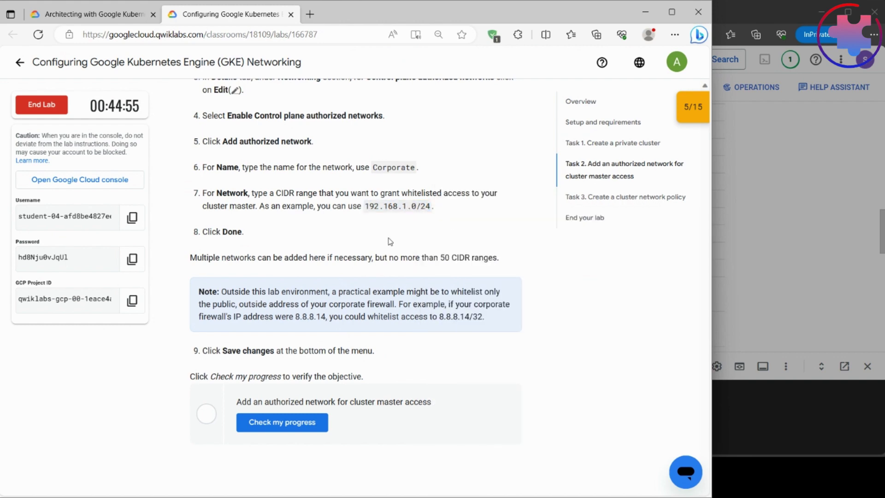
{"action": "left_click", "coordinate": [773, 12]}
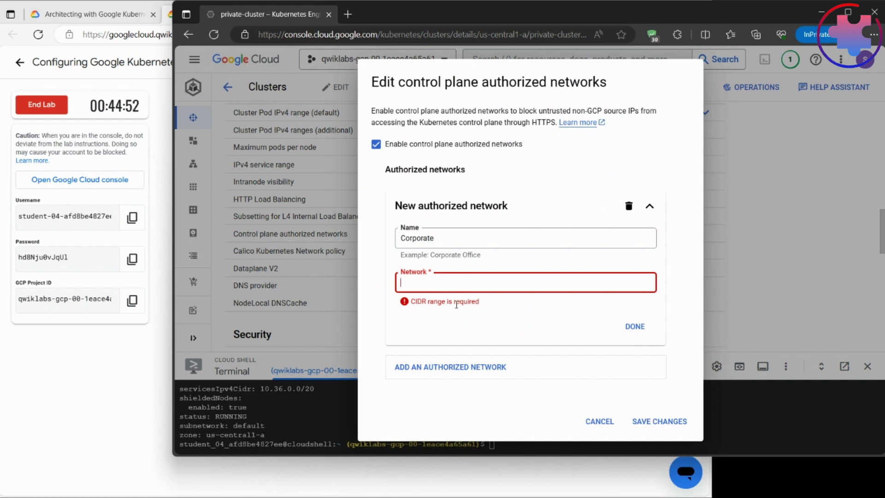
{"action": "right_click", "coordinate": [462, 280]}
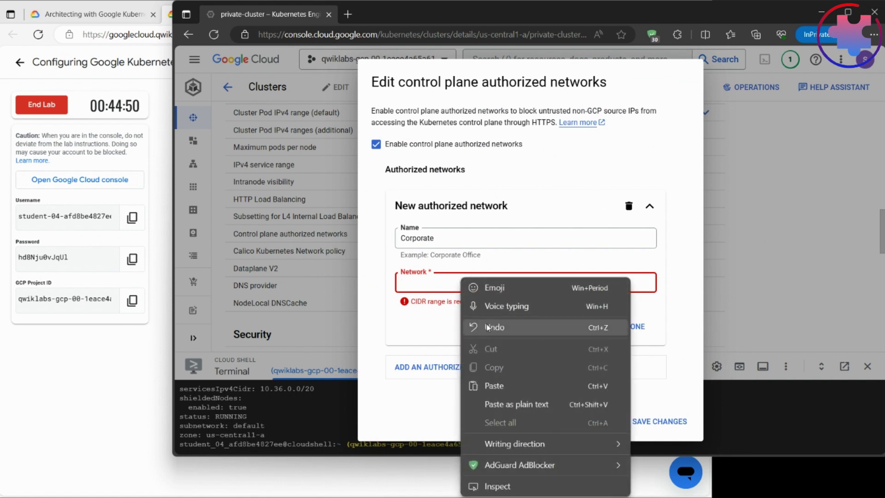
{"action": "left_click", "coordinate": [494, 385]}
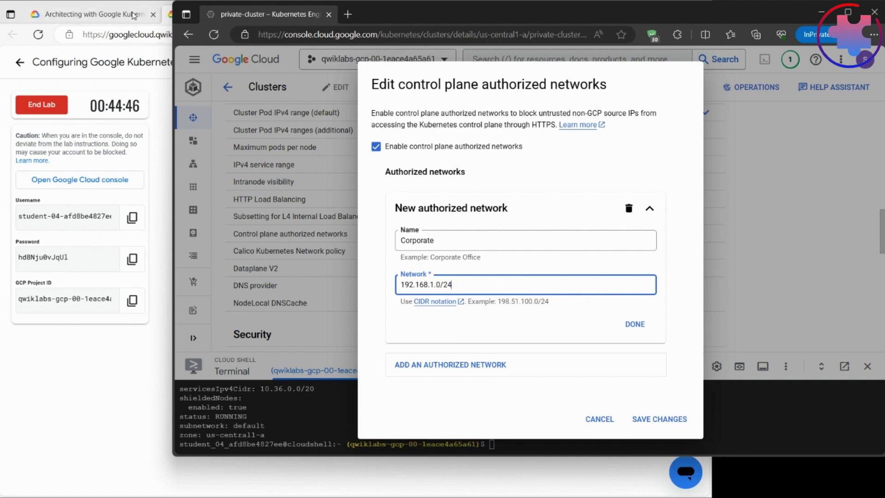
Step: Recheck the remaining Task 2 instructions, finish the Corporate network entry and save the authorized networks changes
{"action": "left_click", "coordinate": [148, 375]}
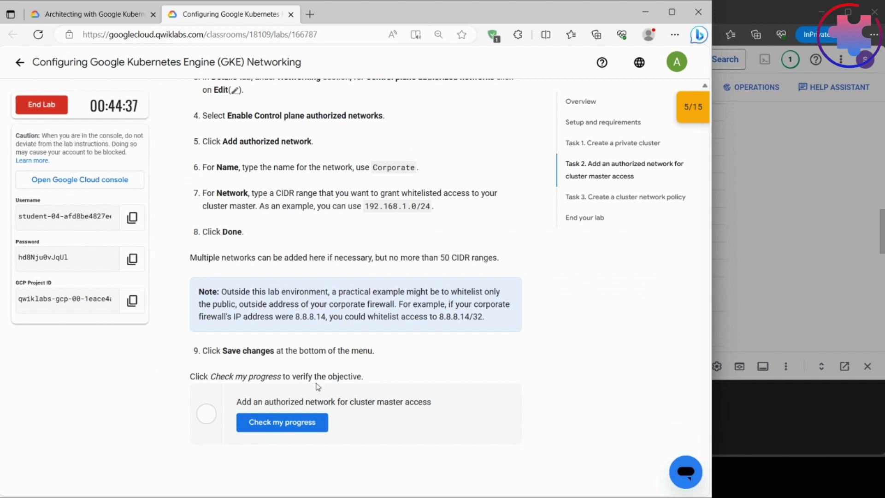
{"action": "left_click", "coordinate": [758, 5]}
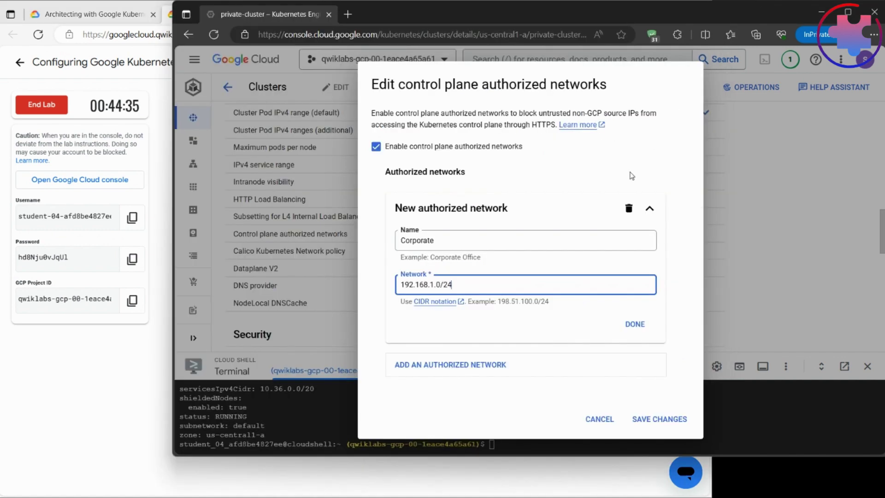
{"action": "left_click", "coordinate": [640, 325]}
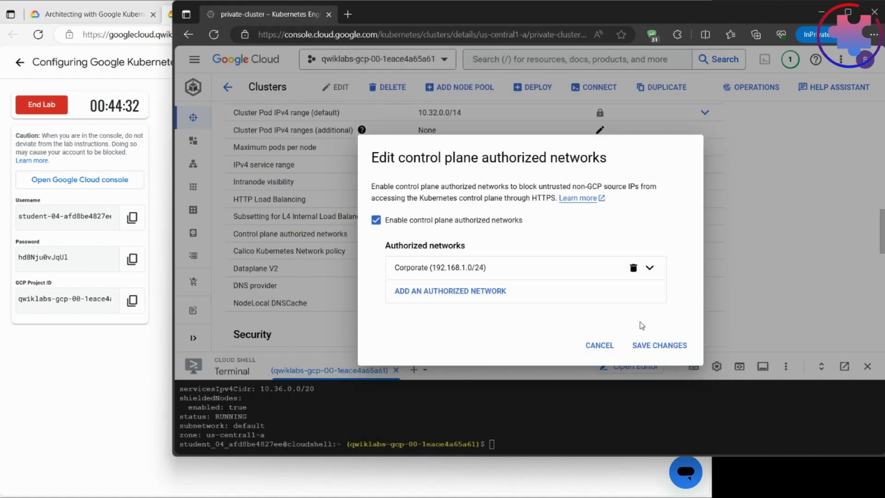
{"action": "left_click", "coordinate": [662, 349]}
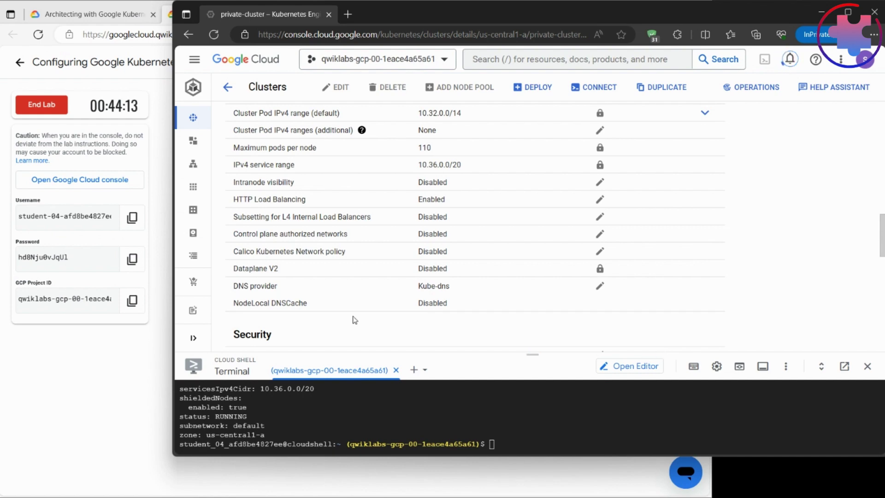
Step: Review private-cluster's control plane authorized networks setting, and check progress for the Add an authorized network for cluster master access objective in the lab
{"action": "scroll", "coordinate": [357, 318], "scroll_direction": "up", "scroll_amount": 10}
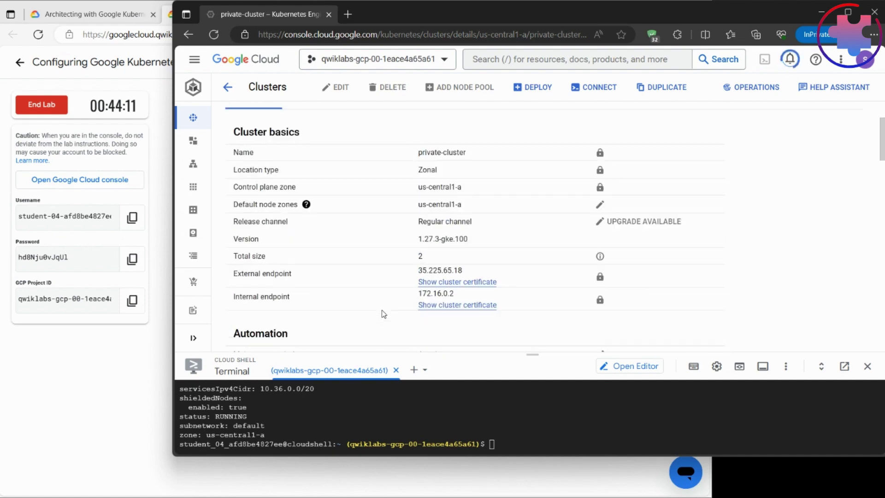
{"action": "scroll", "coordinate": [382, 313], "scroll_direction": "up", "scroll_amount": 2}
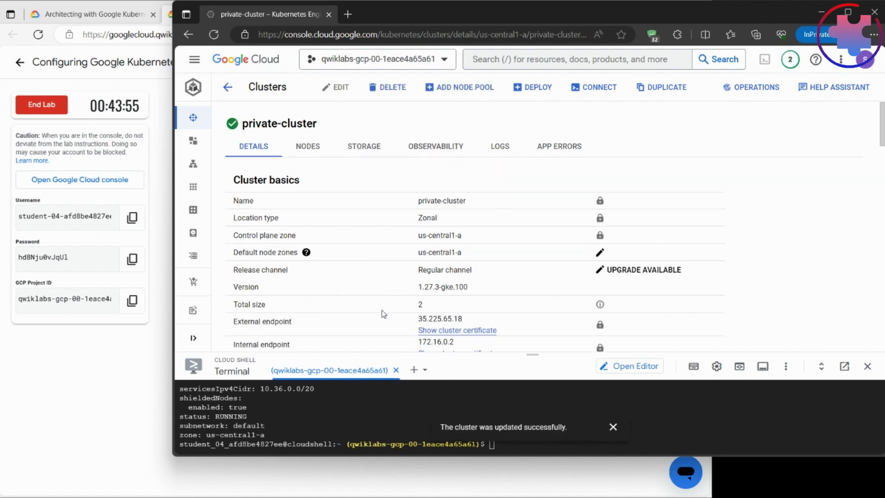
{"action": "scroll", "coordinate": [384, 313], "scroll_direction": "down", "scroll_amount": 8}
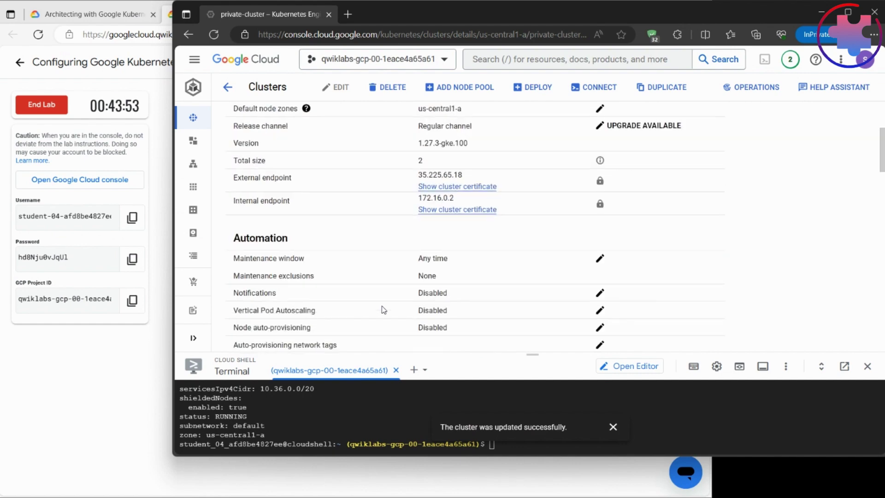
{"action": "scroll", "coordinate": [384, 309], "scroll_direction": "down", "scroll_amount": 5}
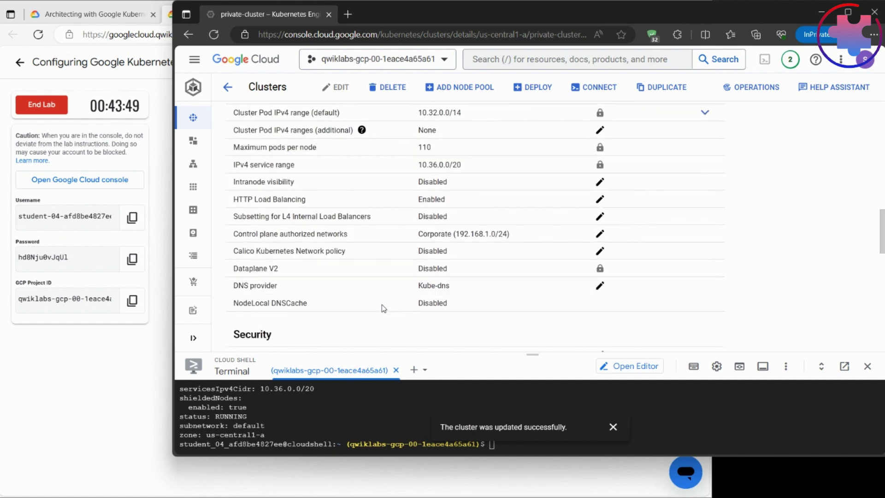
{"action": "left_click", "coordinate": [141, 355]}
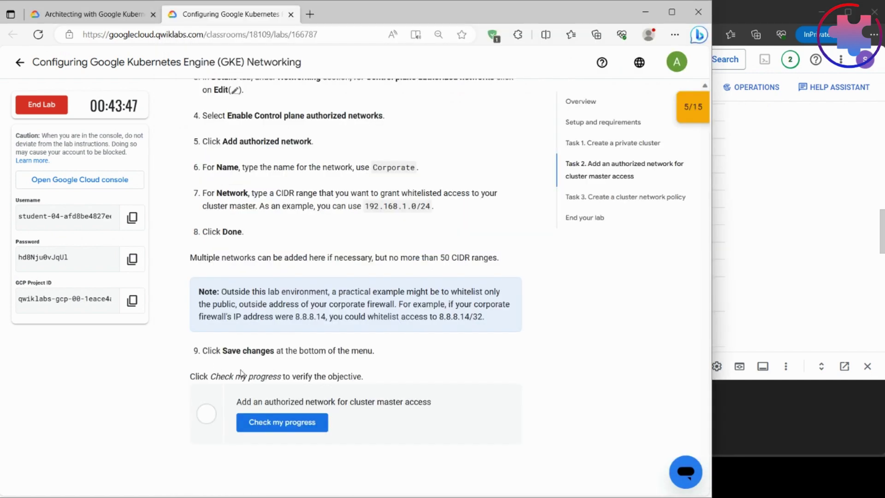
{"action": "left_click", "coordinate": [298, 421]}
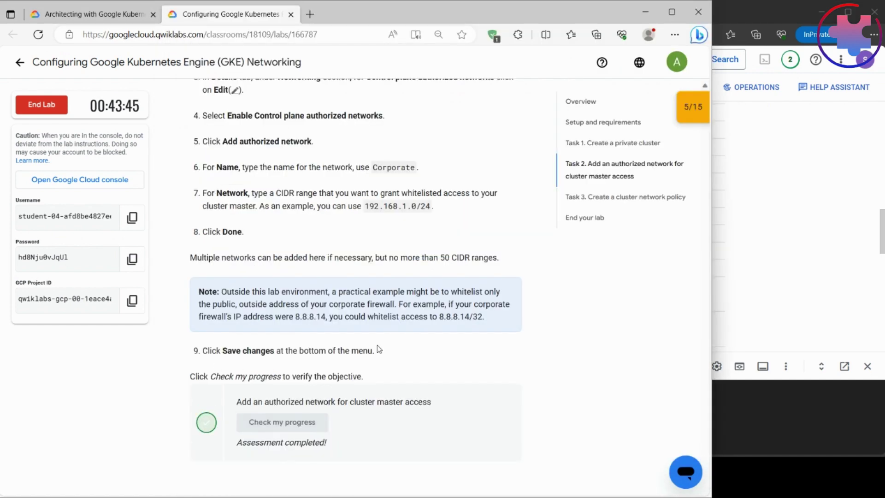
Step: Copy the Task 3 commands that set the zone and cluster name variables and switch back to the console
{"action": "scroll", "coordinate": [379, 349], "scroll_direction": "down", "scroll_amount": 10}
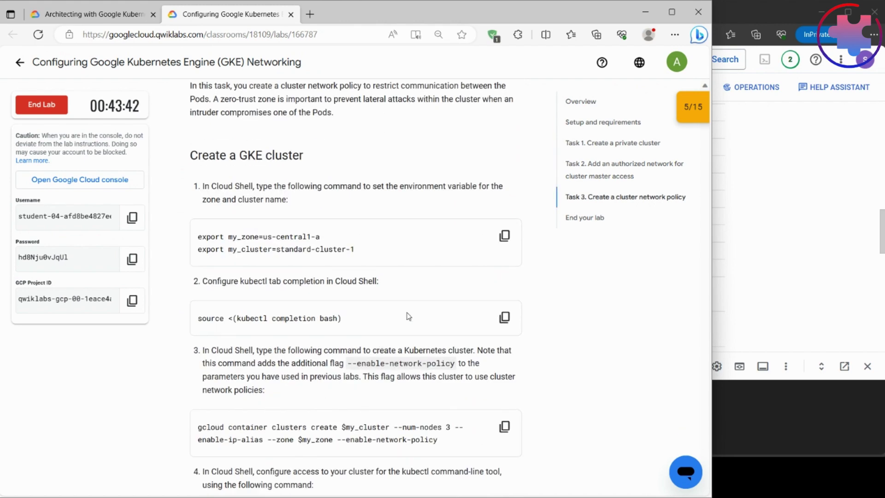
{"action": "left_click", "coordinate": [504, 236]}
{"action": "key", "text": "alt+Tab"}
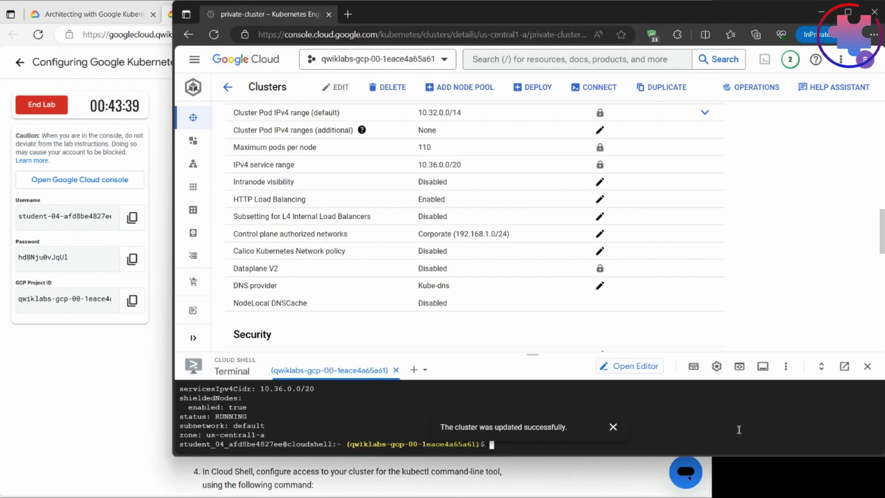
Step: Return to the Kubernetes clusters list and enlarge the Cloud Shell terminal to fill most of the page
{"action": "scroll", "coordinate": [461, 276], "scroll_direction": "up", "scroll_amount": 5}
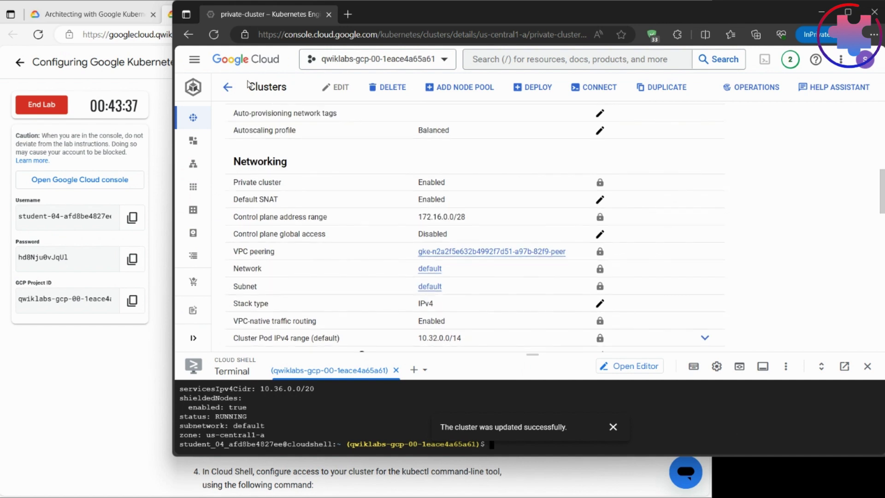
{"action": "left_click", "coordinate": [205, 117]}
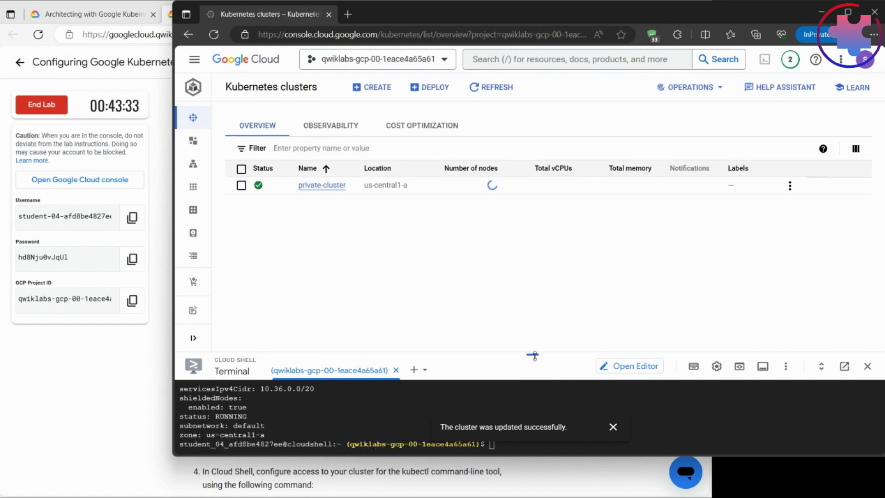
{"action": "left_click_drag", "start_coordinate": [532, 352], "coordinate": [508, 99]}
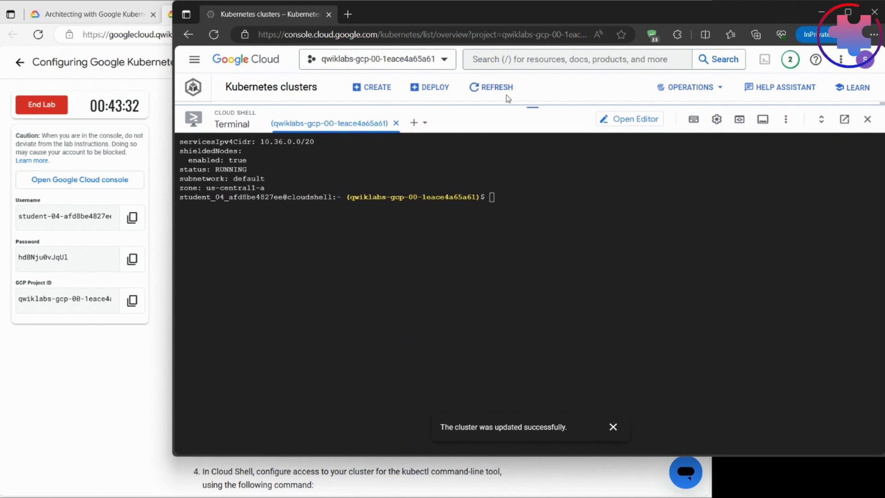
Step: Clear the terminal, run export my_zone=us-central1-a and export my_cluster=standard-cluster-1, and dismiss the update notification
{"action": "left_click", "coordinate": [607, 303]}
{"action": "type", "text": "clear"}
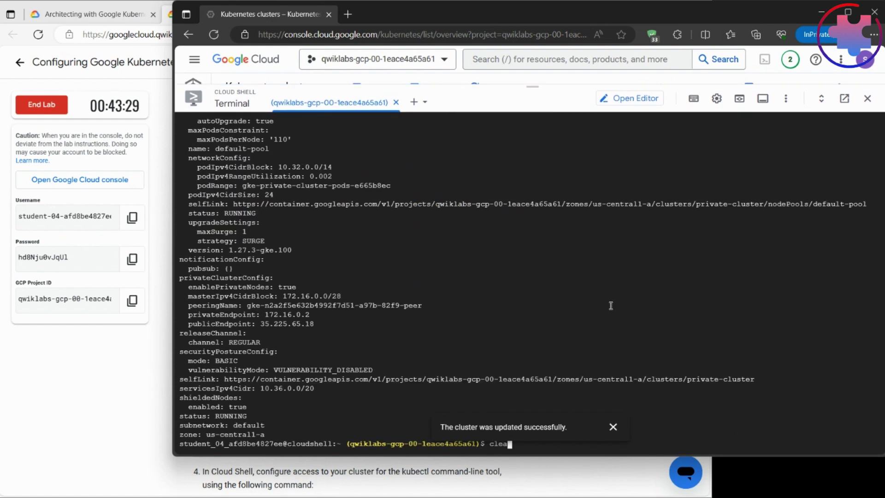
{"action": "key", "text": "Return"}
{"action": "key", "text": "ctrl+v"}
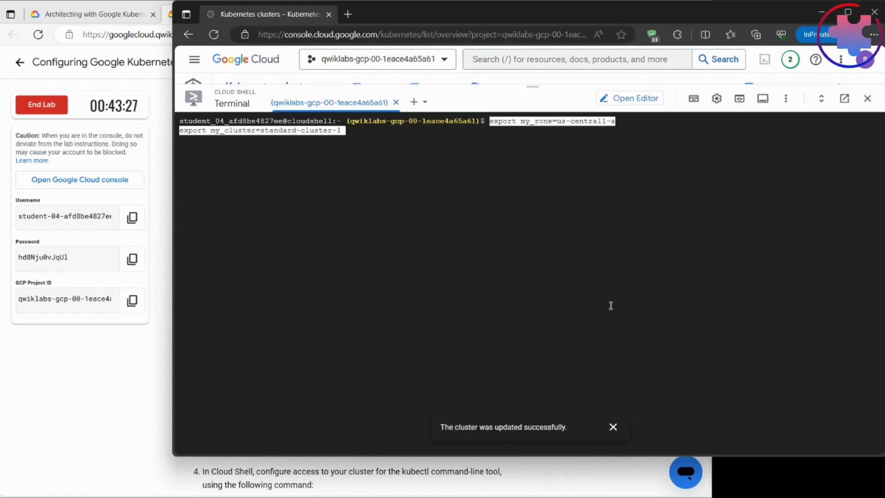
{"action": "key", "text": "Return"}
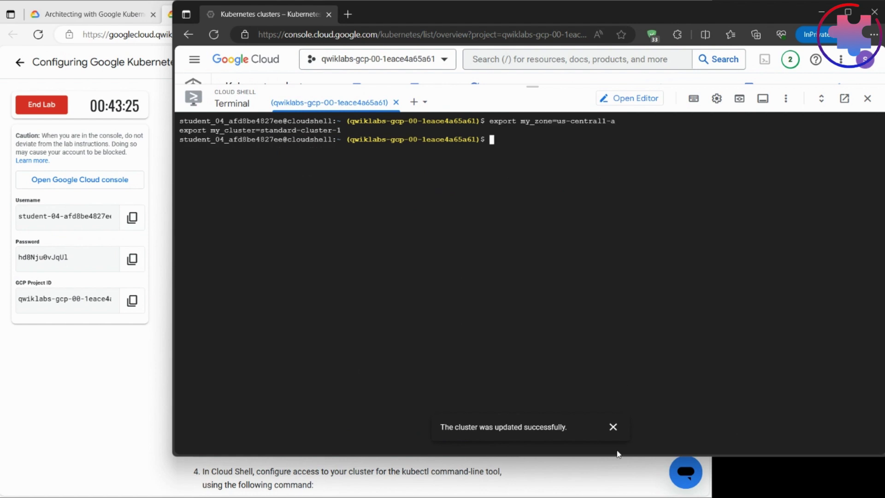
{"action": "left_click", "coordinate": [613, 427]}
Step: Copy the lab's kubectl completion command, check the shell with which $SHELL, and run source <(kubectl completion bash) in Cloud Shell
{"action": "left_click", "coordinate": [77, 454]}
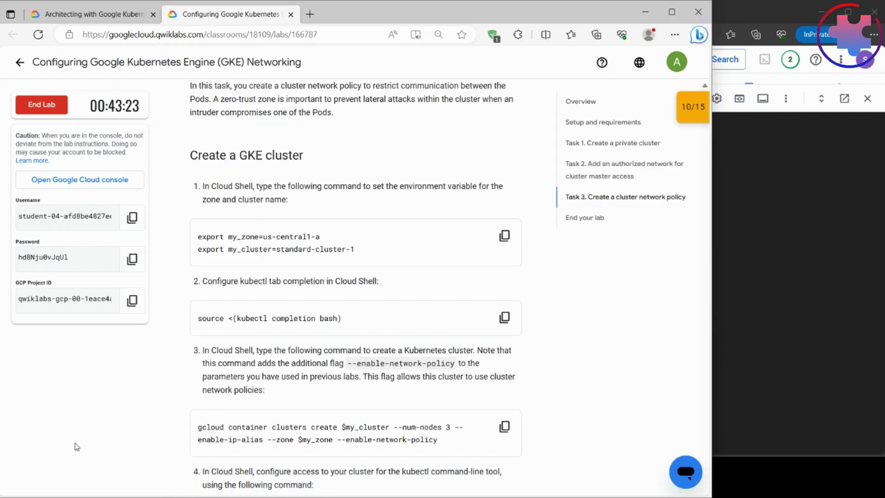
{"action": "left_click", "coordinate": [504, 317]}
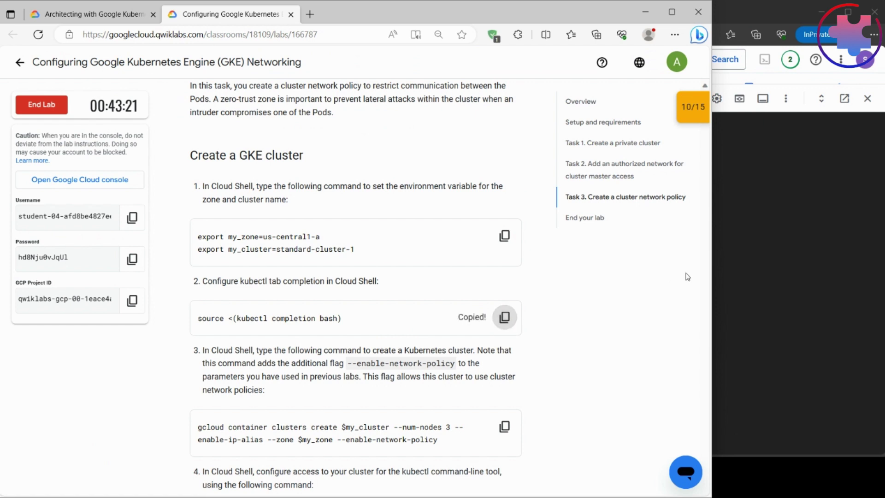
{"action": "left_click", "coordinate": [783, 285]}
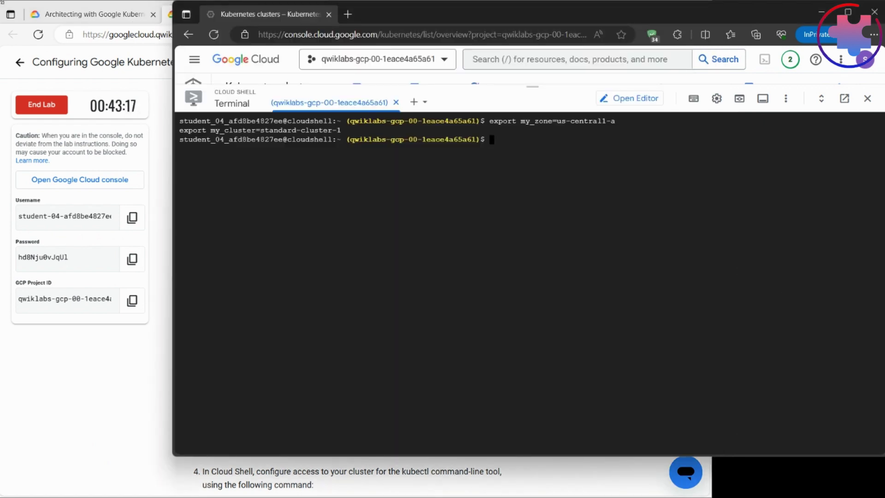
{"action": "type", "text": "which $SHELL"}
{"action": "key", "text": "Return"}
{"action": "key", "text": "ctrl+v"}
{"action": "key", "text": "Return"}
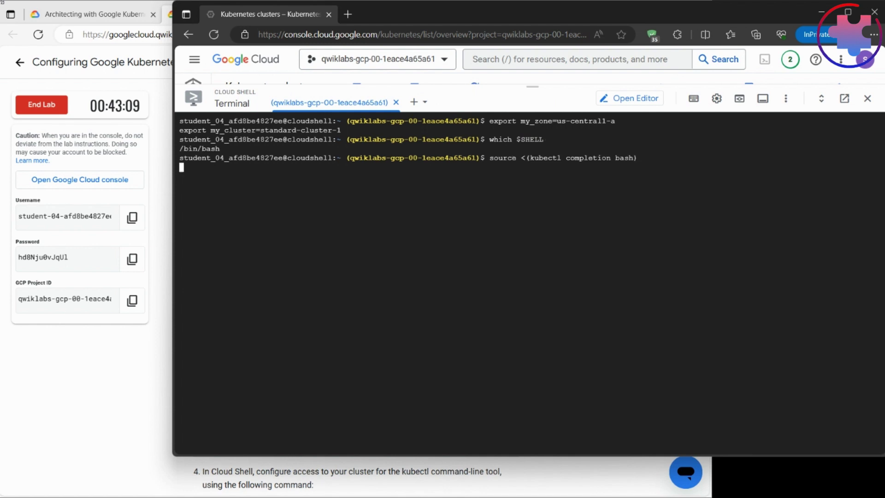
Step: Copy the lab's cluster creation command and run gcloud container clusters create $my_cluster --num-nodes 3 --enable-ip-alias --zone $my_zone --enable-network-policy in Cloud Shell
{"action": "left_click", "coordinate": [55, 384]}
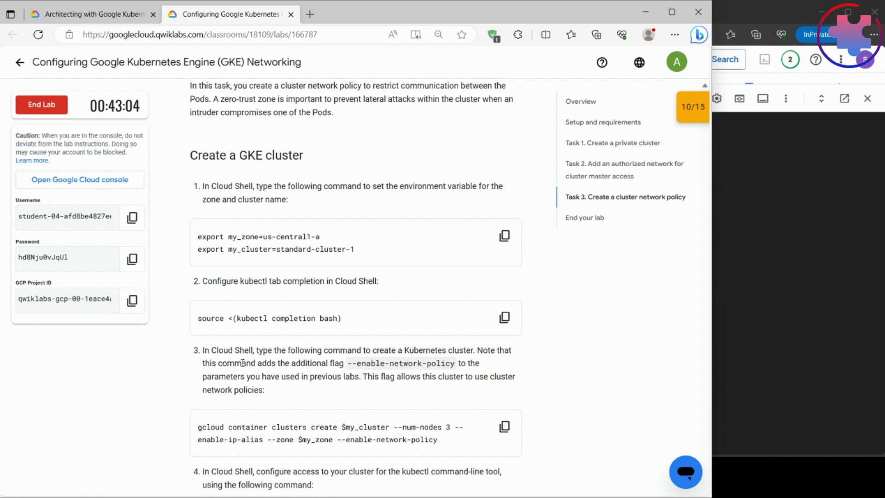
{"action": "scroll", "coordinate": [243, 363], "scroll_direction": "down", "scroll_amount": 5}
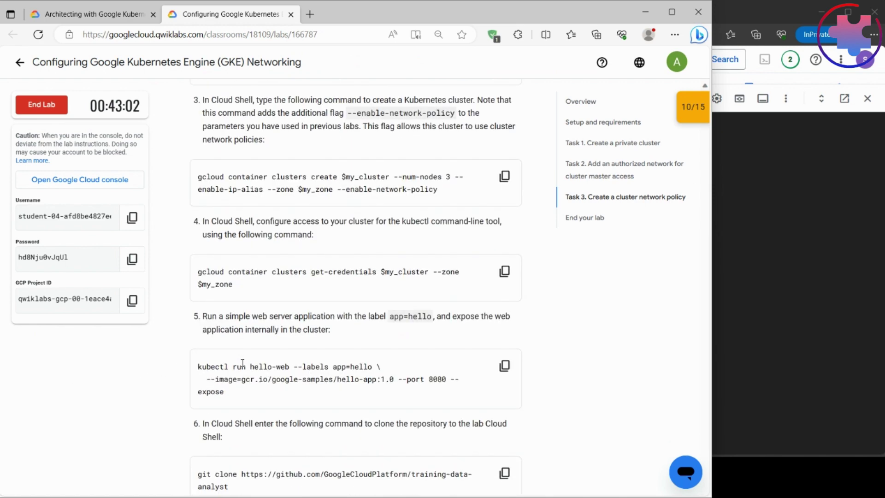
{"action": "left_click", "coordinate": [504, 176]}
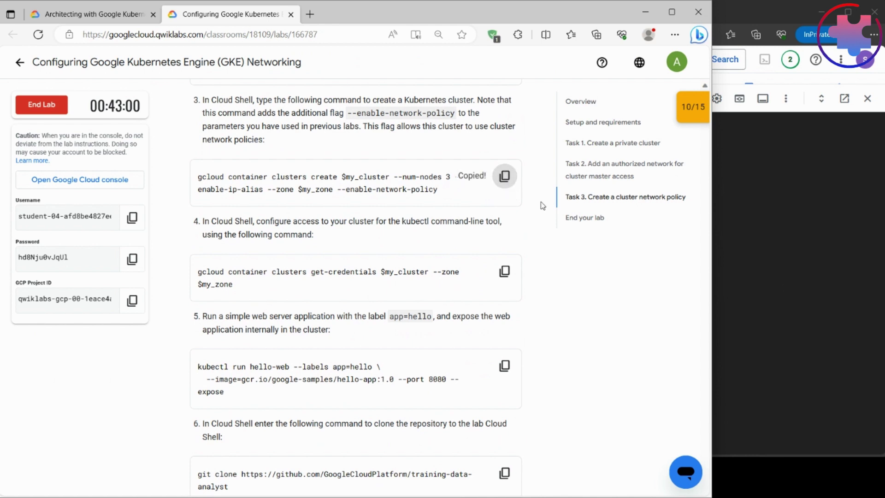
{"action": "left_click", "coordinate": [736, 332]}
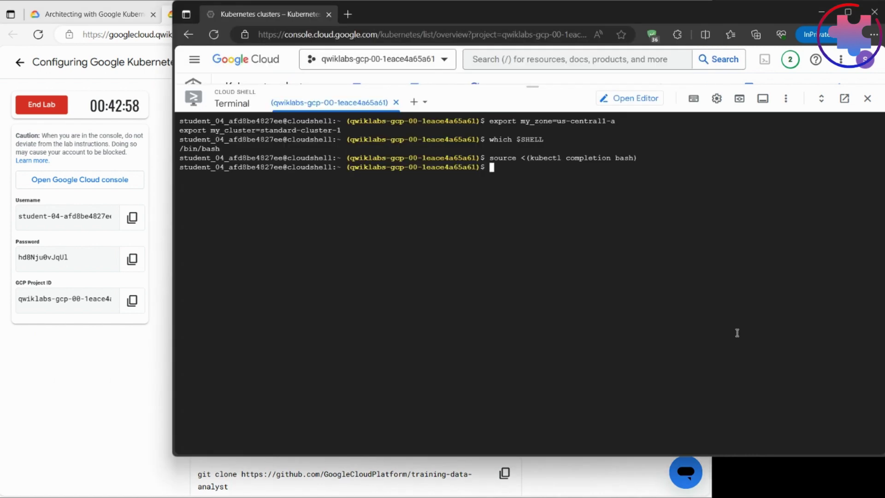
{"action": "key", "text": "ctrl+v"}
{"action": "key", "text": "Return"}
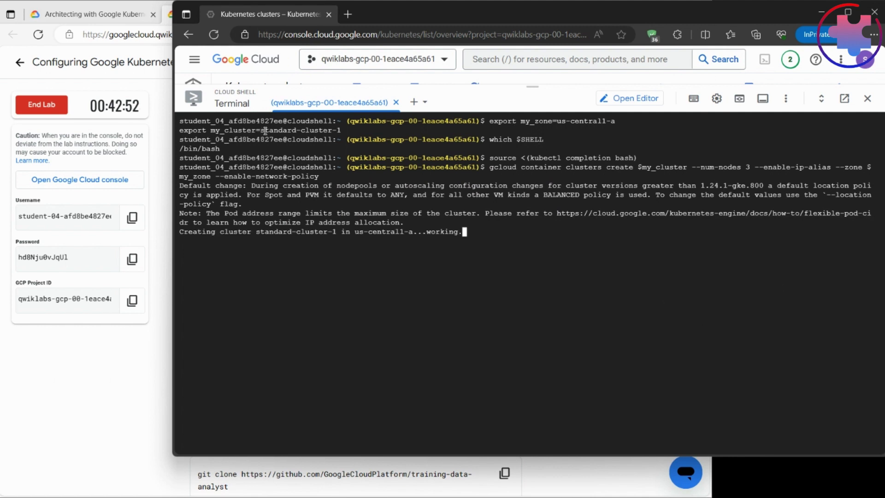
Step: Shrink the Cloud Shell terminal to about half the page and refresh the Kubernetes clusters list
{"action": "left_click_drag", "start_coordinate": [529, 87], "coordinate": [532, 212]}
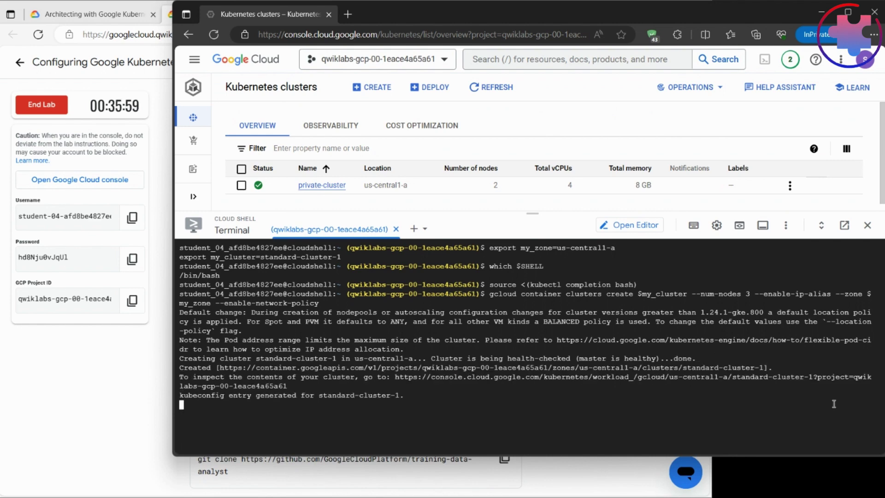
{"action": "type", "text": "v"}
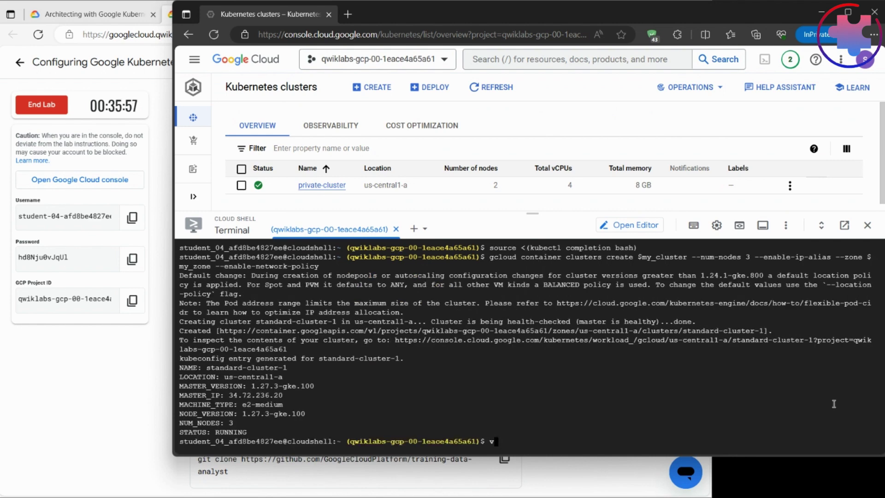
{"action": "type", "text": "clear"}
{"action": "key", "text": "Return"}
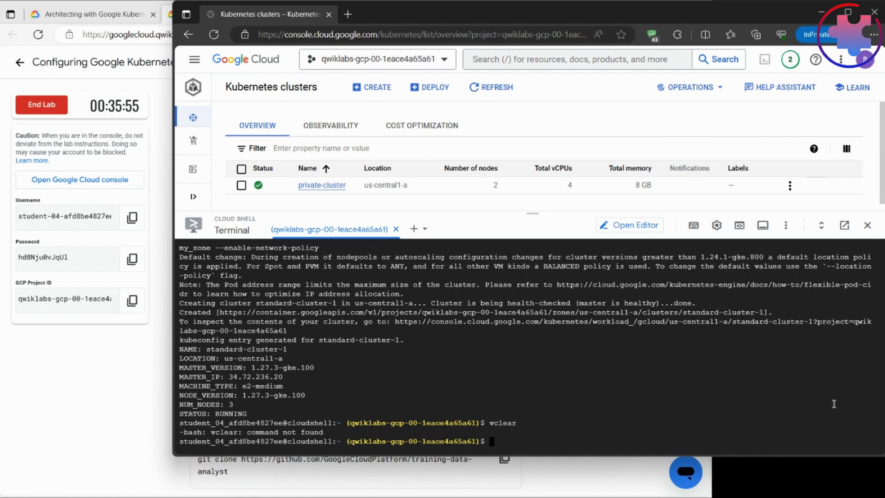
{"action": "left_click", "coordinate": [481, 89]}
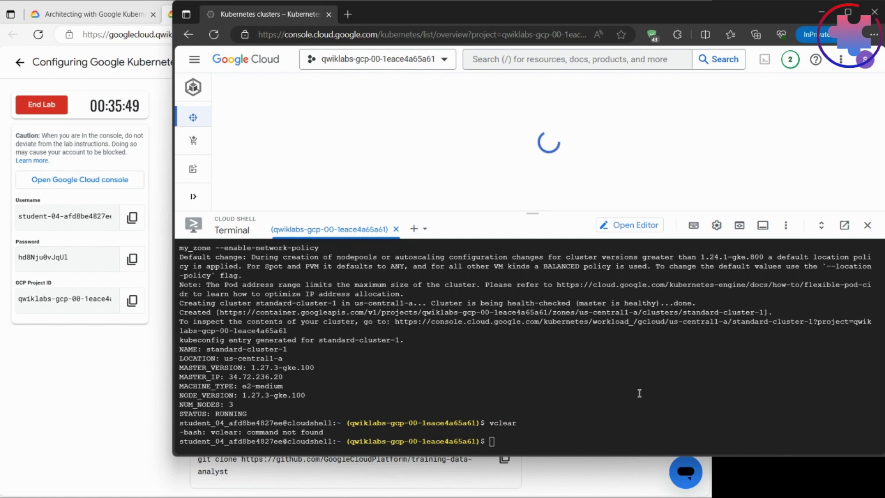
Step: Clear the cluster creation output from the Cloud Shell terminal with clear
{"action": "left_click", "coordinate": [576, 438]}
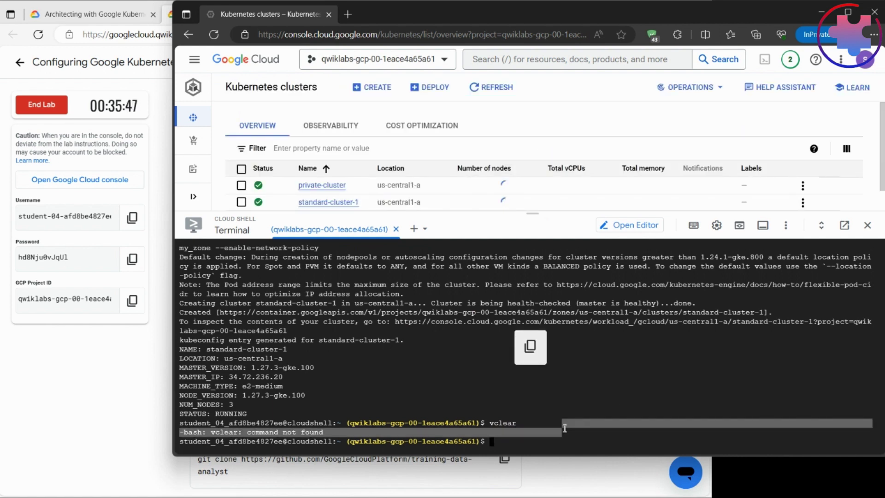
{"action": "type", "text": "clear"}
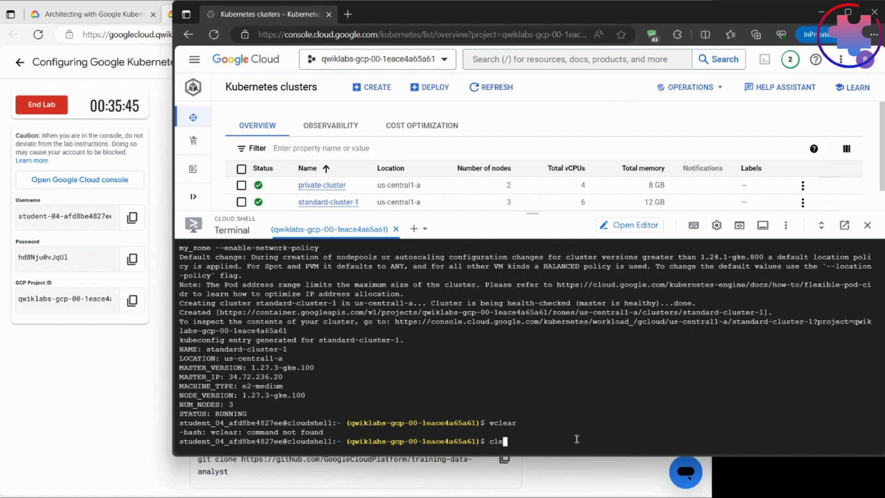
{"action": "key", "text": "Return"}
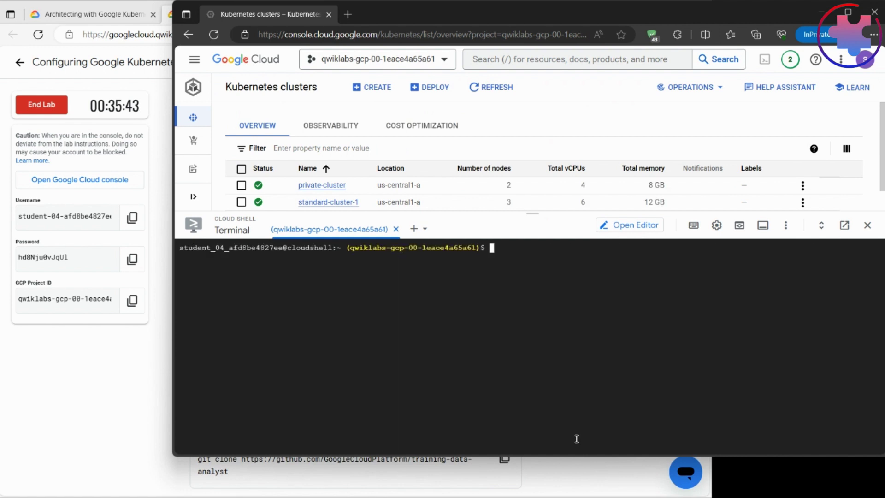
{"action": "key", "text": "ctrl+v"}
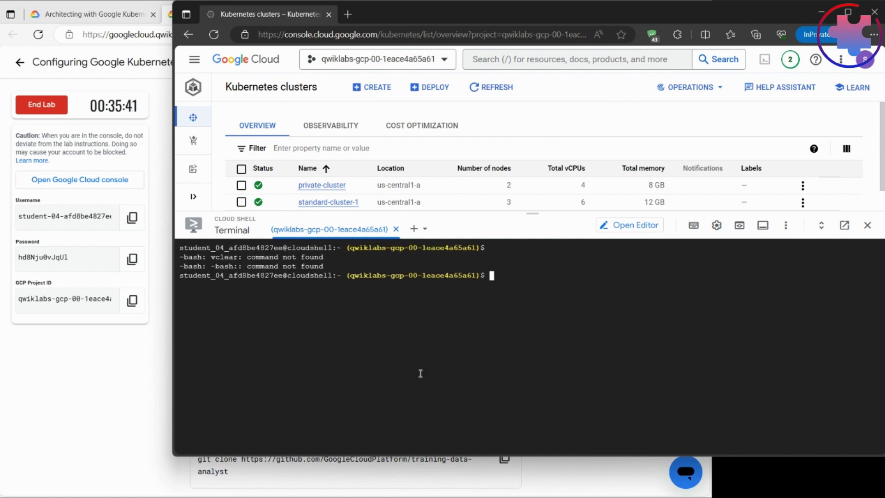
Step: Configure kubectl access by copying the lab's command and running gcloud container clusters get-credentials $my_cluster --zone $my_zone in Cloud Shell
{"action": "left_click", "coordinate": [123, 347]}
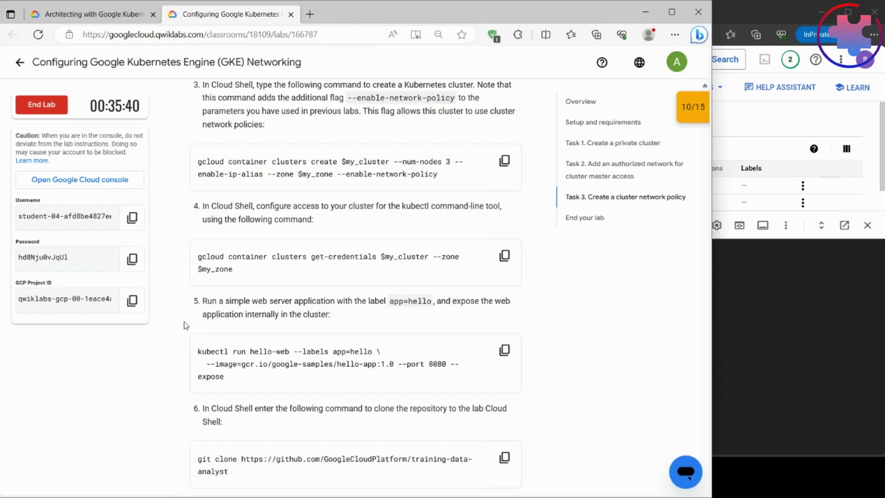
{"action": "left_click", "coordinate": [507, 258]}
{"action": "left_click", "coordinate": [756, 328]}
{"action": "key", "text": "ctrl+v"}
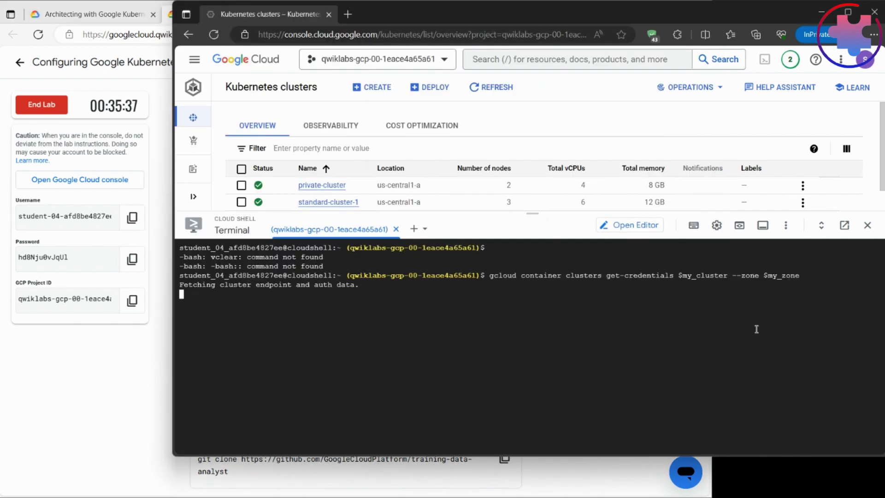
Step: Copy and run the lab's kubectl run hello-web command with label app=hello, image gcr.io/google-samples/hello-app:1.0, port 8080 and --expose
{"action": "left_click", "coordinate": [138, 378]}
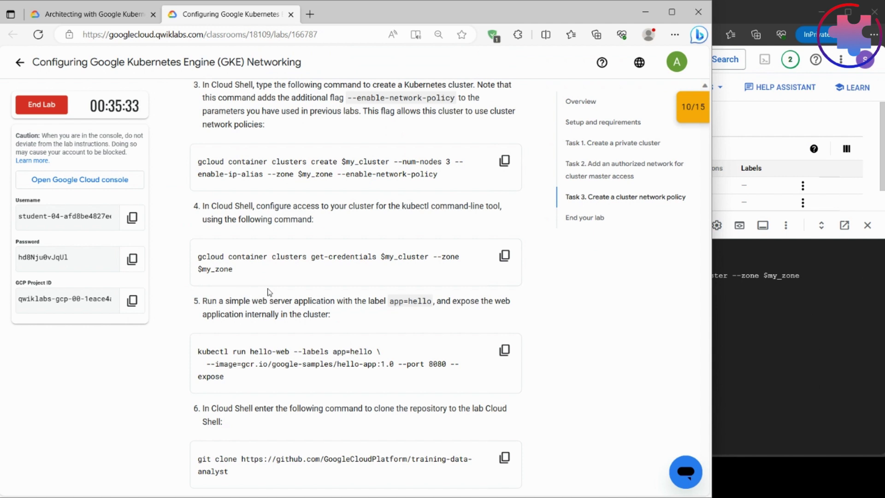
{"action": "left_click", "coordinate": [504, 349]}
{"action": "scroll", "coordinate": [575, 374], "scroll_direction": "down", "scroll_amount": 4}
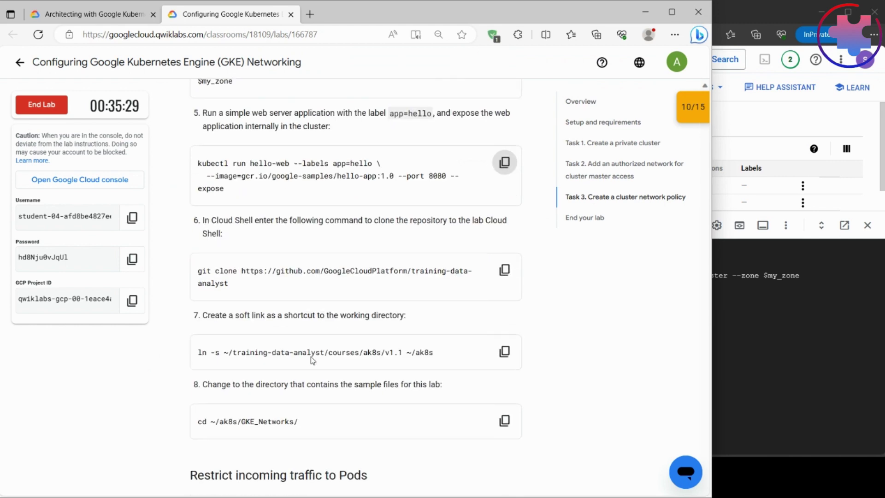
{"action": "left_click", "coordinate": [776, 399]}
{"action": "key", "text": "ctrl+v"}
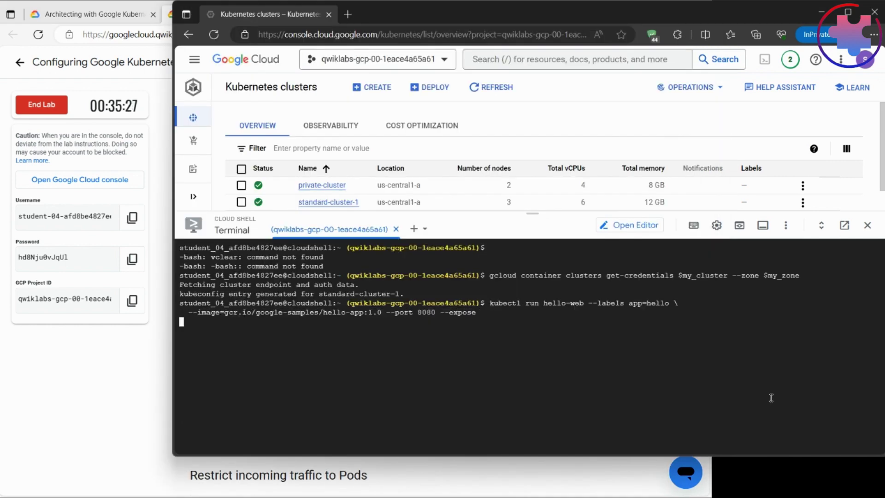
{"action": "left_click", "coordinate": [117, 379]}
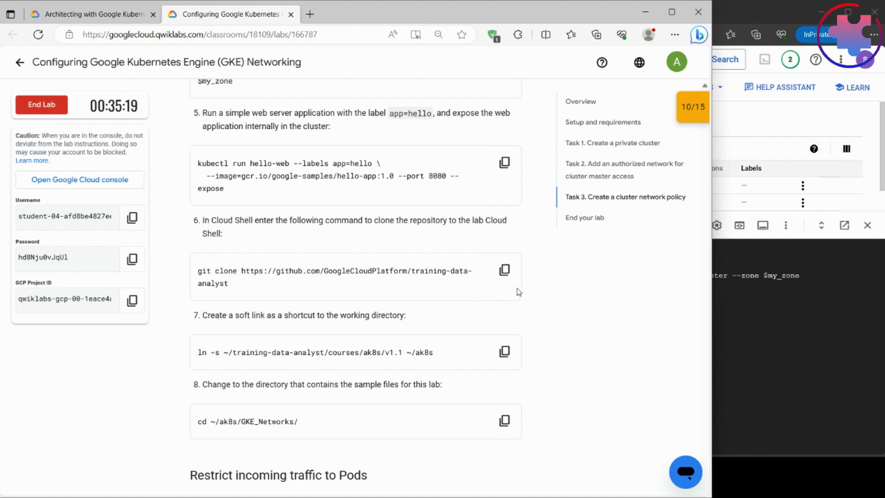
{"action": "left_click", "coordinate": [504, 269]}
{"action": "left_click", "coordinate": [778, 319]}
{"action": "key", "text": "ctrl+v"}
{"action": "key", "text": "Return"}
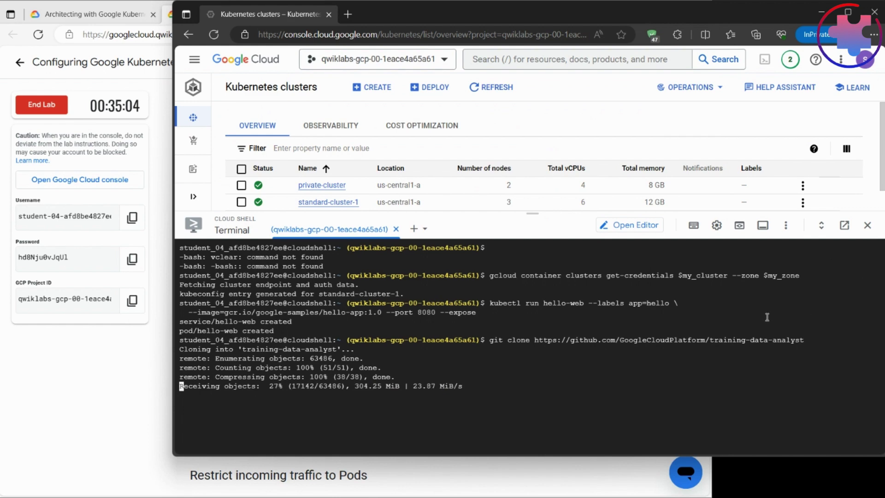
Step: Copy the lab's soft link command and, once cloning finishes, run ln -s ~/training-data-analyst/courses/ak8s/v1.1 ~/ak8s
{"action": "left_click", "coordinate": [68, 395]}
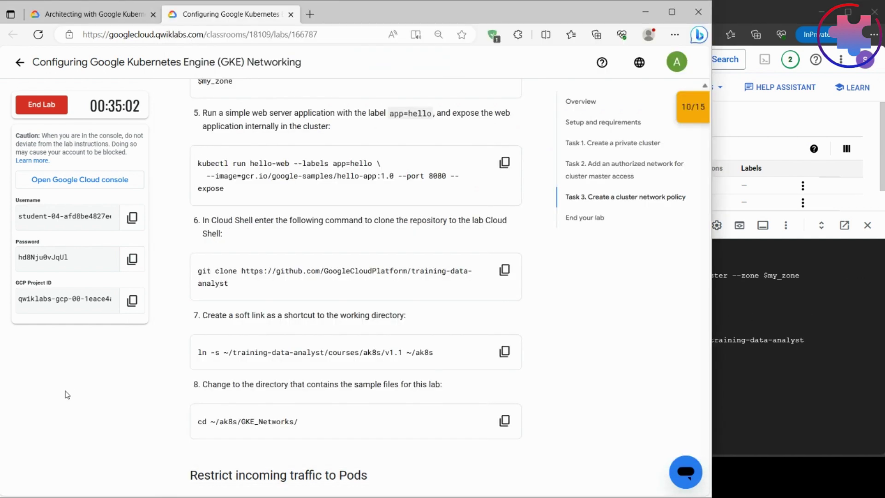
{"action": "left_click", "coordinate": [504, 351]}
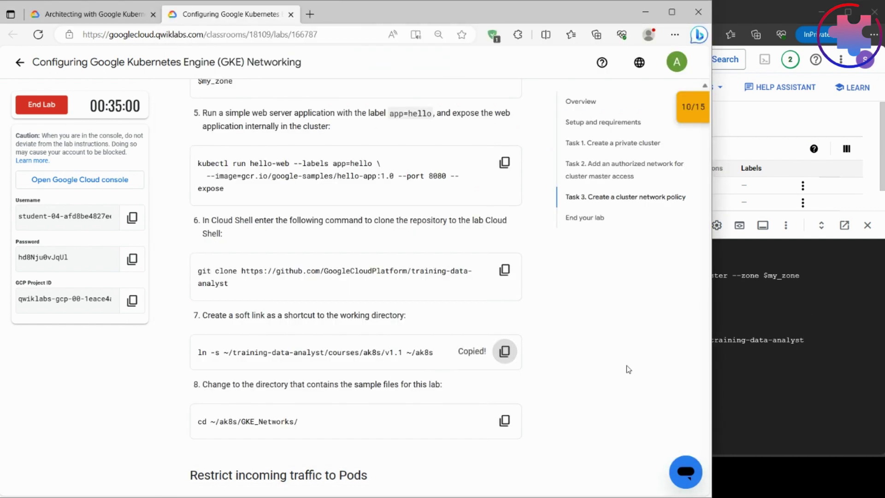
{"action": "scroll", "coordinate": [335, 355], "scroll_direction": "down", "scroll_amount": 3}
{"action": "scroll", "coordinate": [335, 355], "scroll_direction": "down", "scroll_amount": 4}
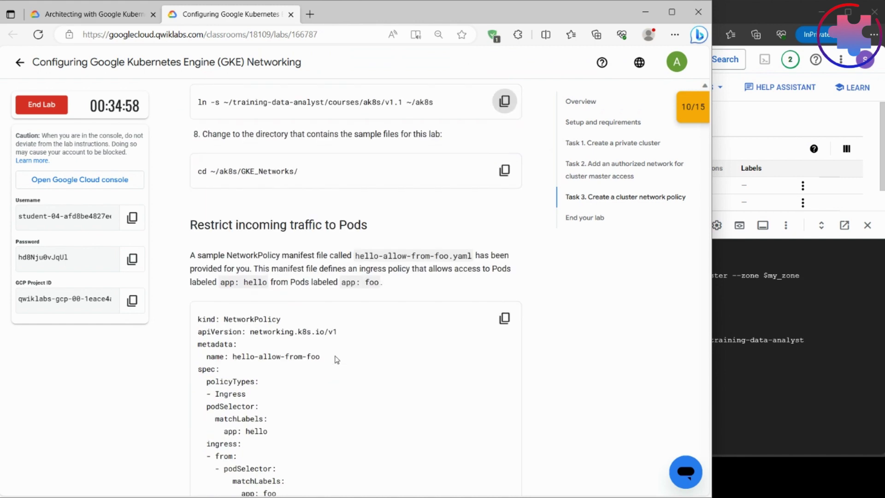
{"action": "scroll", "coordinate": [337, 359], "scroll_direction": "up", "scroll_amount": 1}
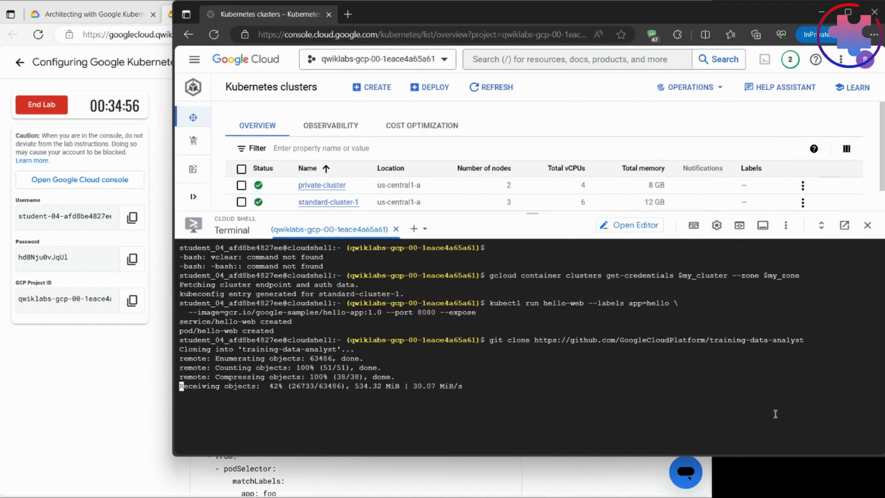
{"action": "left_click", "coordinate": [775, 413]}
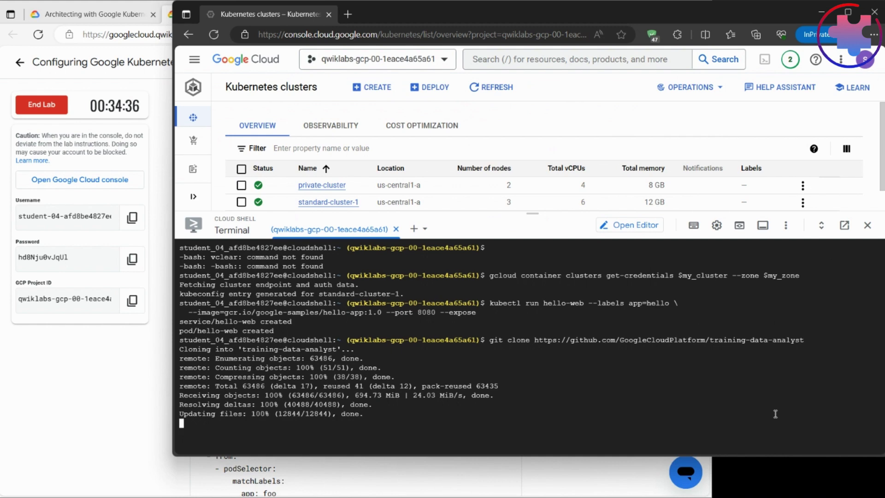
{"action": "key", "text": "ctrl+v"}
{"action": "key", "text": "Return"}
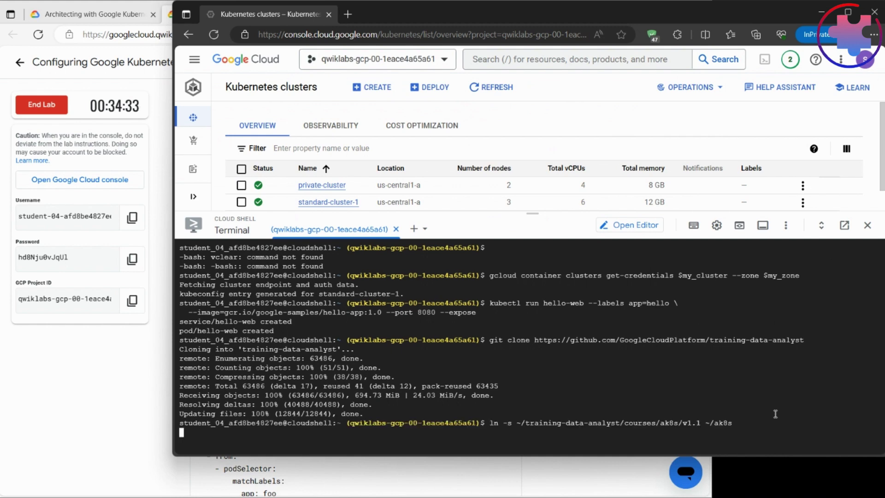
Step: Change to the lab's sample files directory by copying and running cd ~/ak8s/GKE_Networks/ in Cloud Shell
{"action": "left_click", "coordinate": [106, 370]}
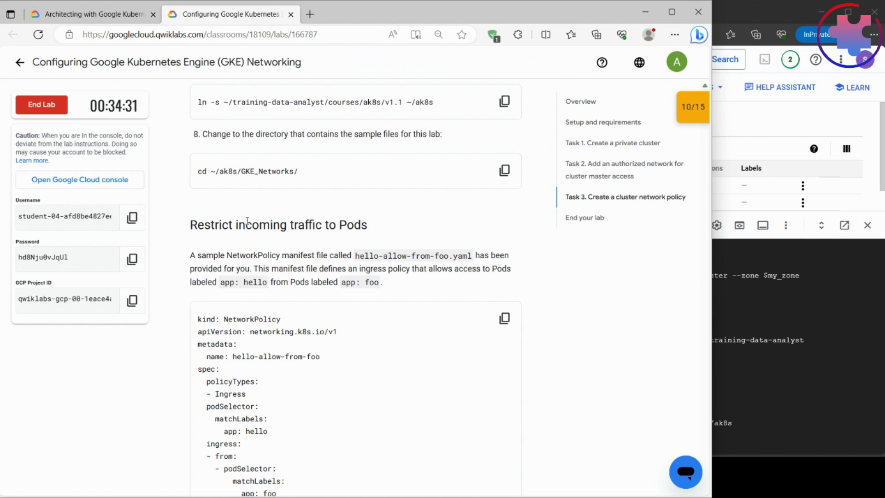
{"action": "left_click", "coordinate": [504, 170]}
{"action": "left_click", "coordinate": [768, 369]}
{"action": "key", "text": "ctrl+v"}
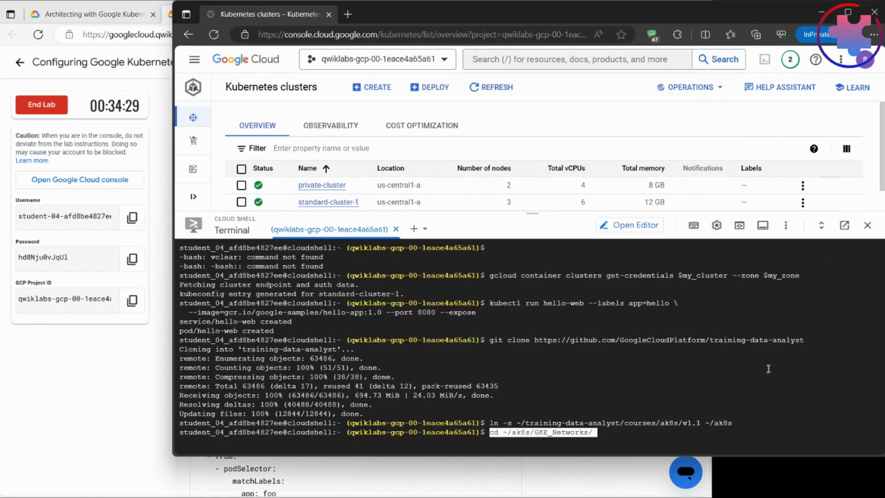
{"action": "key", "text": "Return"}
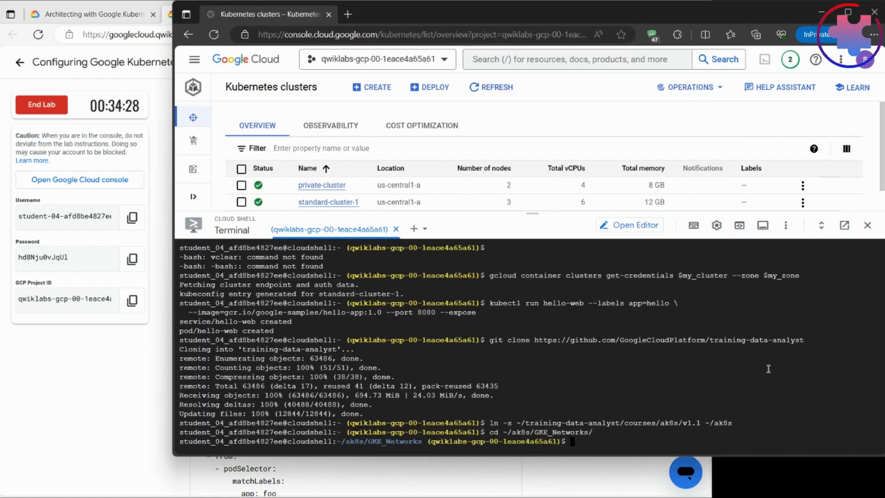
Step: List the sample files in the GKE_Networks directory with ls -l and clear the terminal
{"action": "left_click", "coordinate": [92, 369]}
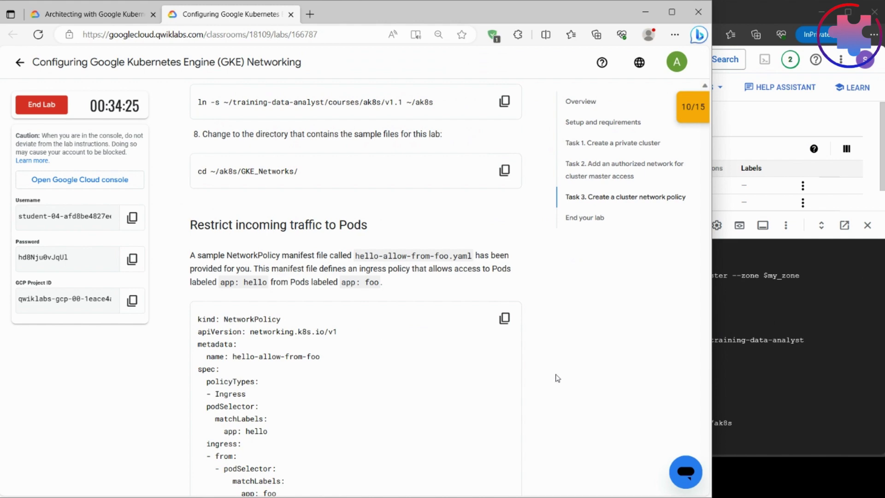
{"action": "scroll", "coordinate": [299, 344], "scroll_direction": "down", "scroll_amount": 8}
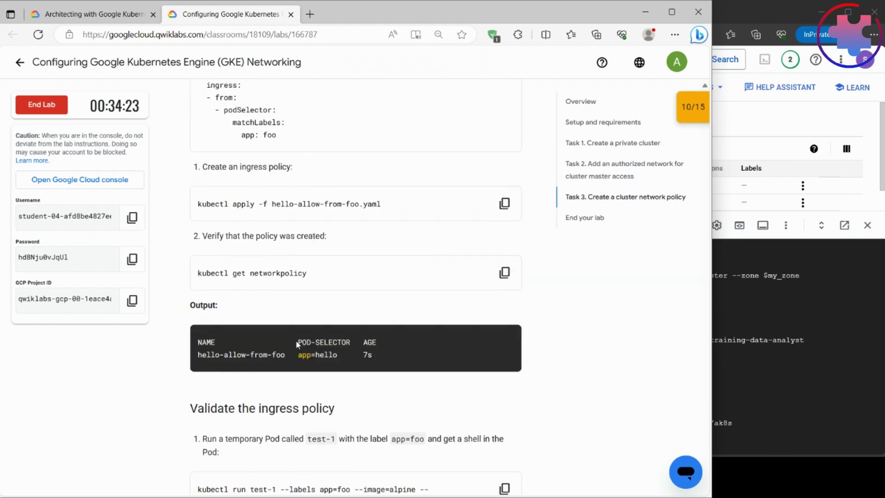
{"action": "scroll", "coordinate": [297, 340], "scroll_direction": "down", "scroll_amount": 2}
{"action": "left_click", "coordinate": [812, 393]}
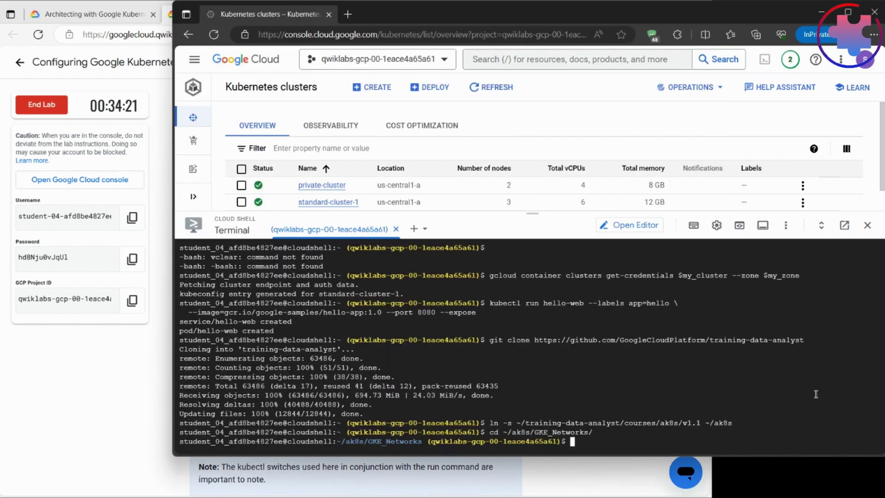
{"action": "type", "text": "ls -l"}
{"action": "key", "text": "Return"}
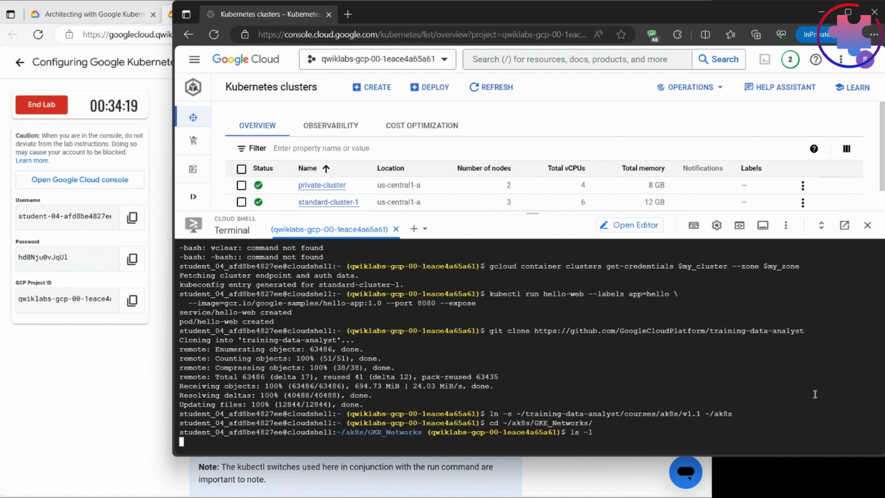
{"action": "type", "text": "c"}
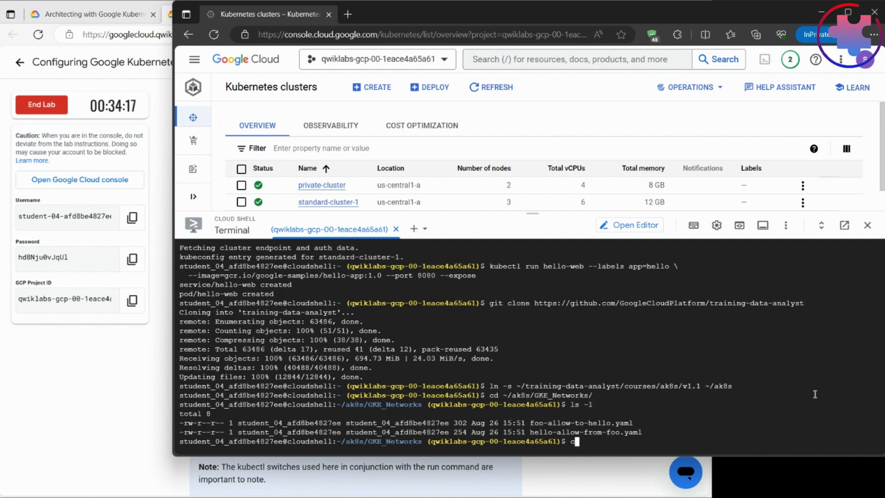
{"action": "type", "text": "lear"}
{"action": "key", "text": "Return"}
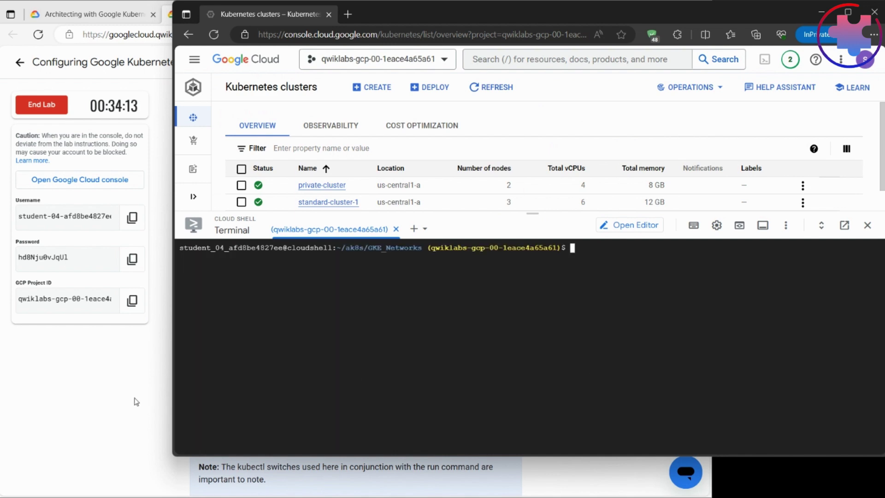
Step: Copy the lab's ingress policy command and run kubectl apply -f hello-allow-from-foo.yaml in Cloud Shell
{"action": "left_click", "coordinate": [136, 401]}
{"action": "left_click", "coordinate": [504, 124]}
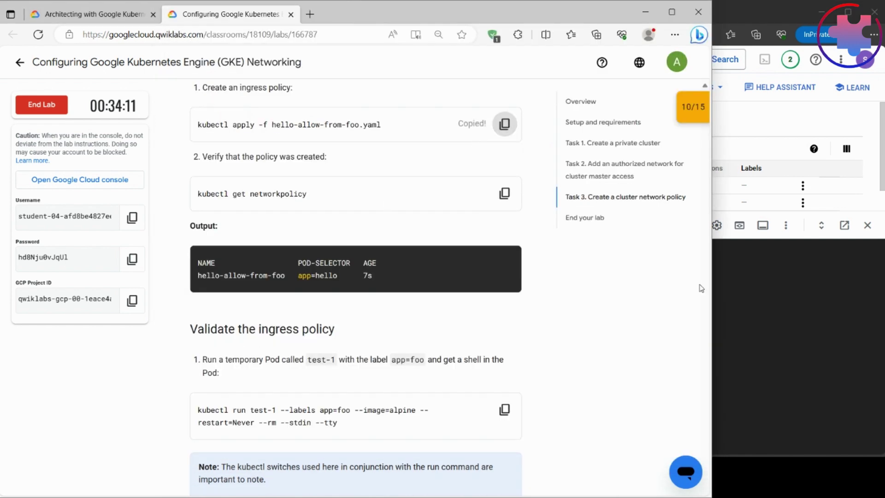
{"action": "left_click", "coordinate": [745, 318]}
{"action": "key", "text": "ctrl+v"}
{"action": "key", "text": "Return"}
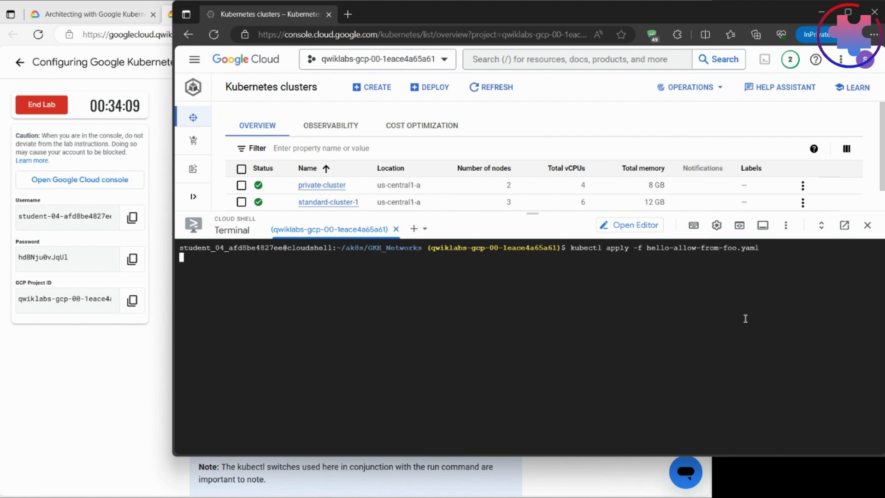
Step: Check that the ingress policy exists by copying and running kubectl get networkpolicy in Cloud Shell
{"action": "left_click", "coordinate": [125, 371]}
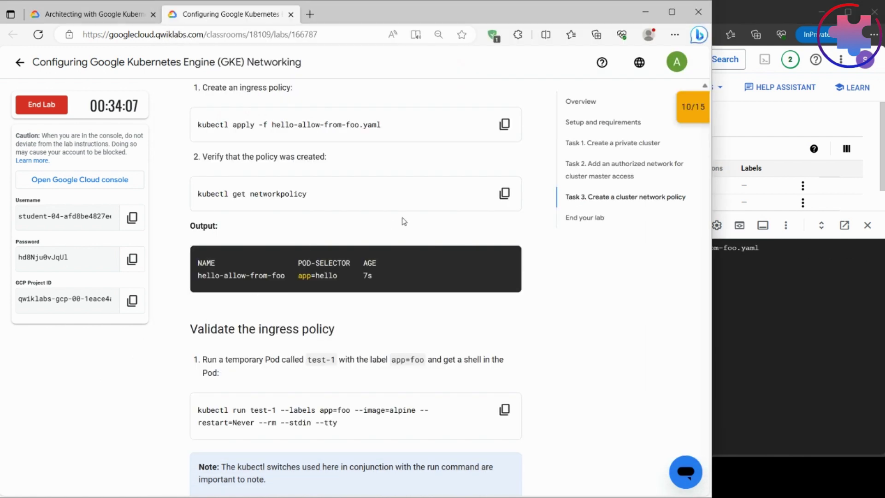
{"action": "left_click", "coordinate": [504, 193]}
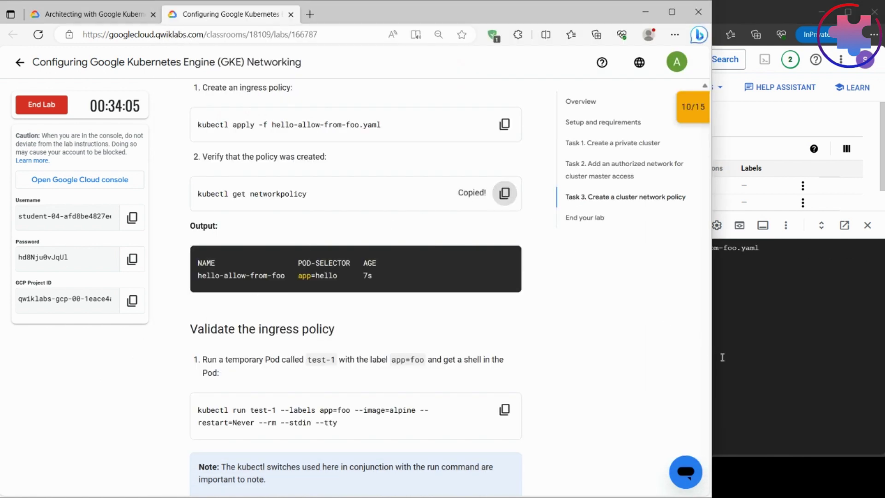
{"action": "left_click", "coordinate": [765, 397]}
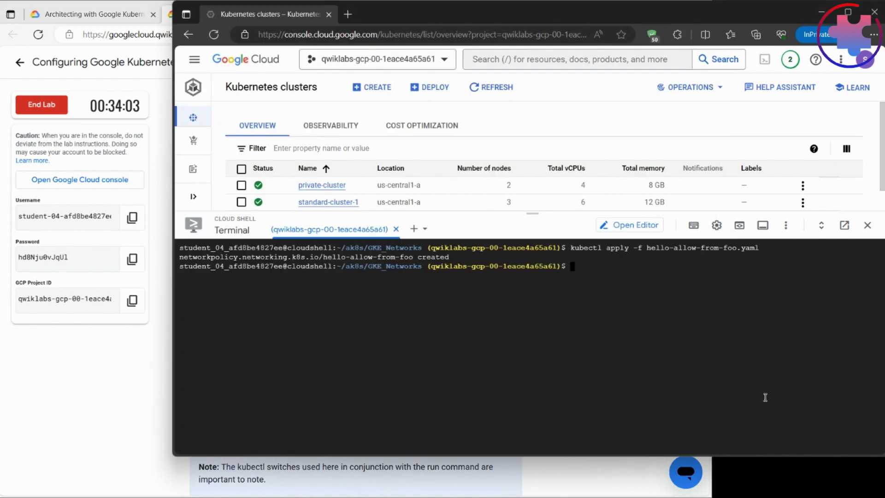
{"action": "key", "text": "ctrl+v"}
{"action": "key", "text": "Return"}
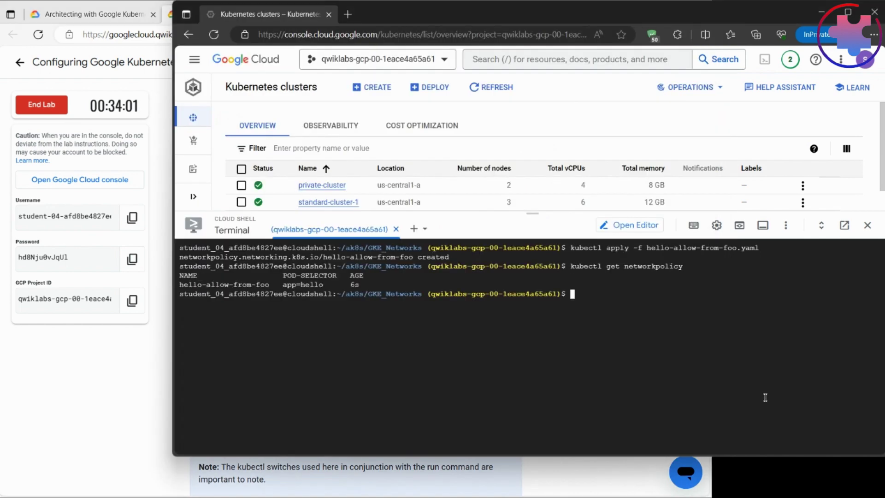
Step: Start the temporary Pod shell with kubectl run test-1 --labels app=foo --image=alpine --restart=Never --rm --stdin --tty, copied from the lab
{"action": "left_click", "coordinate": [108, 369]}
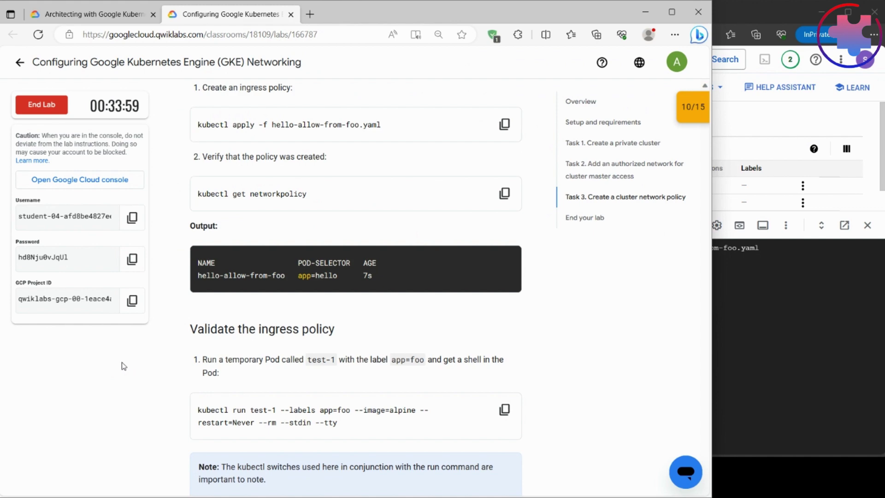
{"action": "scroll", "coordinate": [124, 366], "scroll_direction": "down", "scroll_amount": 5}
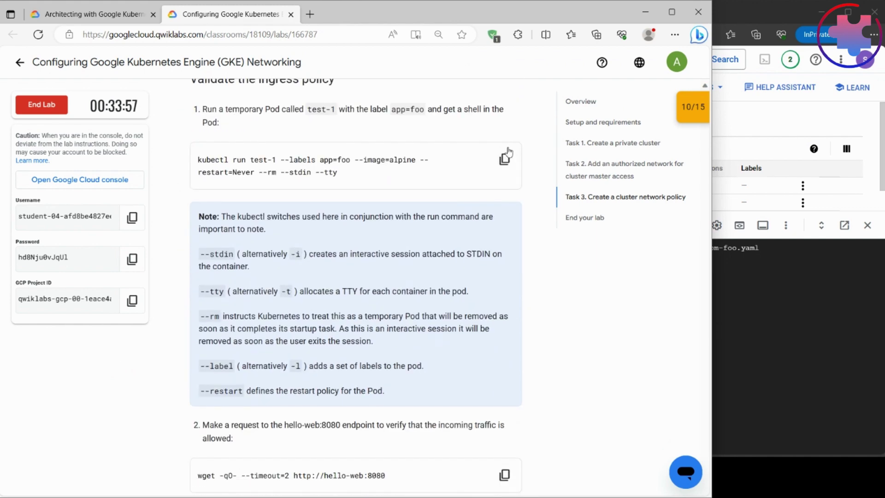
{"action": "left_click", "coordinate": [506, 154]}
{"action": "left_click", "coordinate": [783, 374]}
{"action": "key", "text": "ctrl+v"}
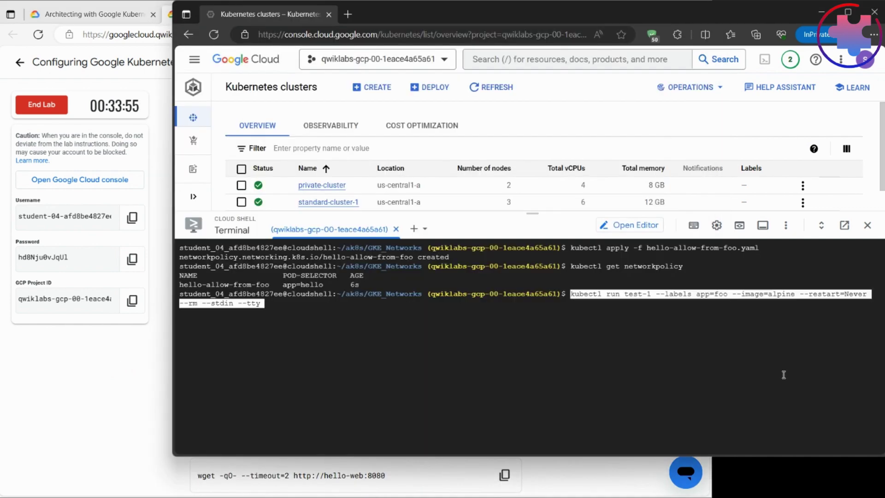
{"action": "key", "text": "Return"}
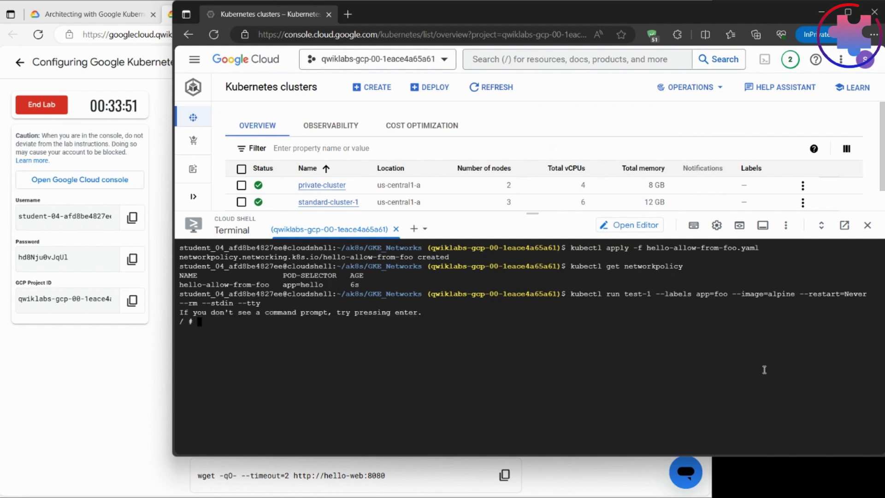
{"action": "left_click", "coordinate": [132, 387]}
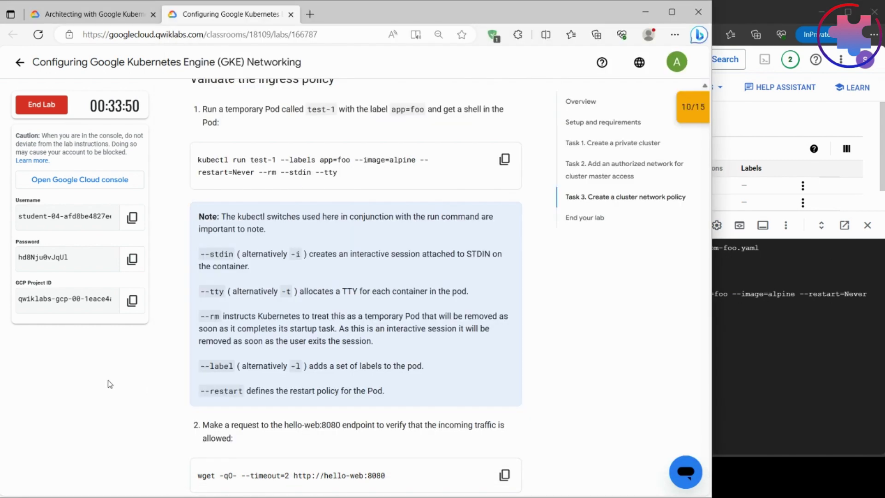
{"action": "left_click", "coordinate": [505, 475]}
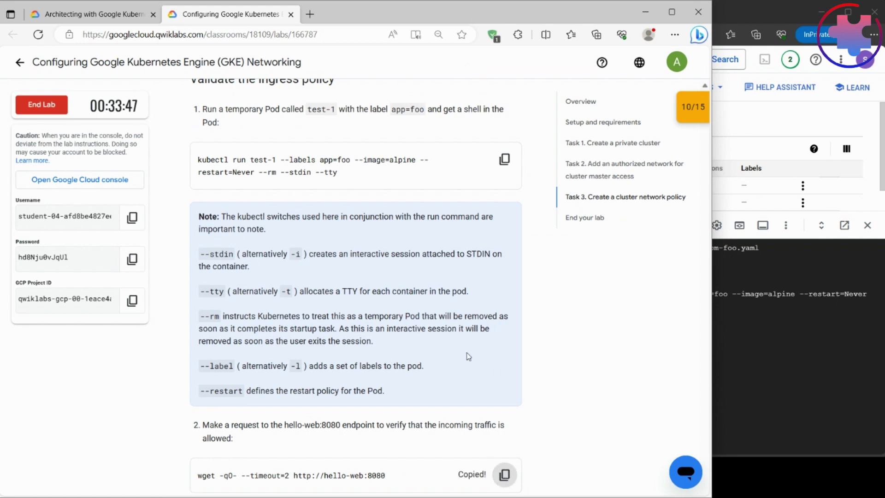
{"action": "scroll", "coordinate": [468, 356], "scroll_direction": "down", "scroll_amount": 8}
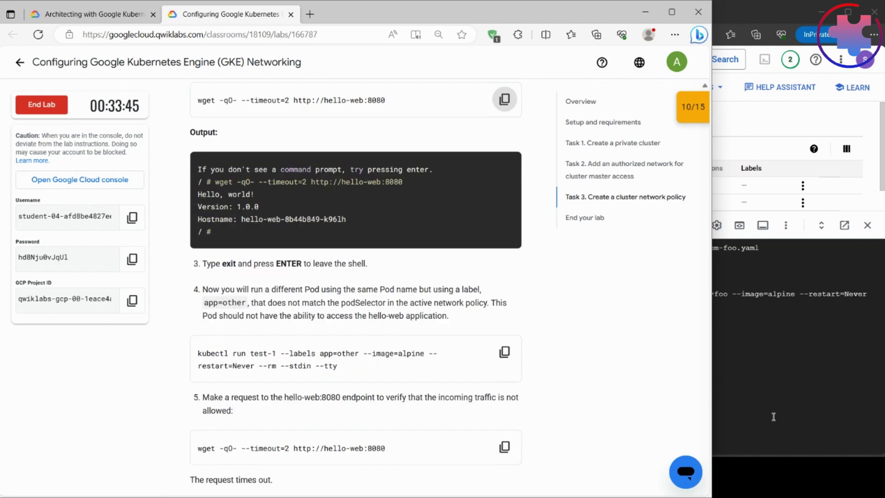
{"action": "left_click", "coordinate": [810, 407]}
{"action": "key", "text": "ctrl+v"}
{"action": "key", "text": "Return"}
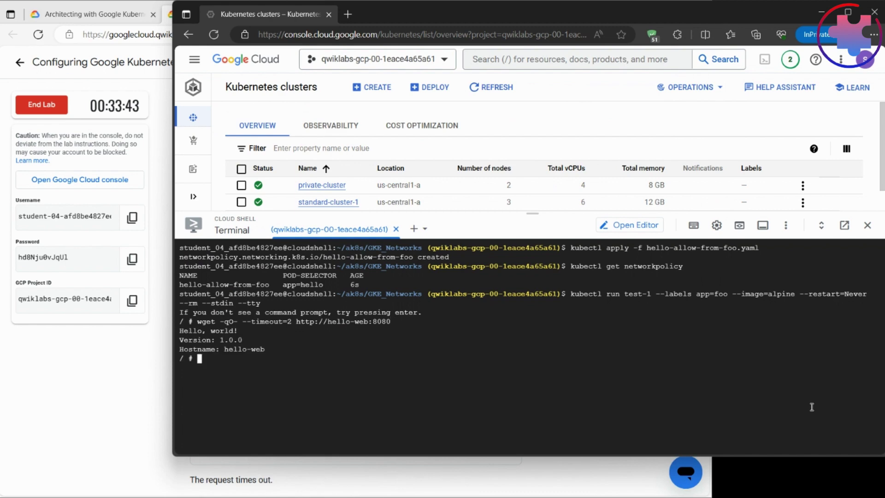
Step: Exit the app=foo Pod shell and run kubectl run test-1 --labels app=other --image=alpine --restart=Never --rm --stdin --tty, copied from the lab
{"action": "left_click", "coordinate": [102, 390]}
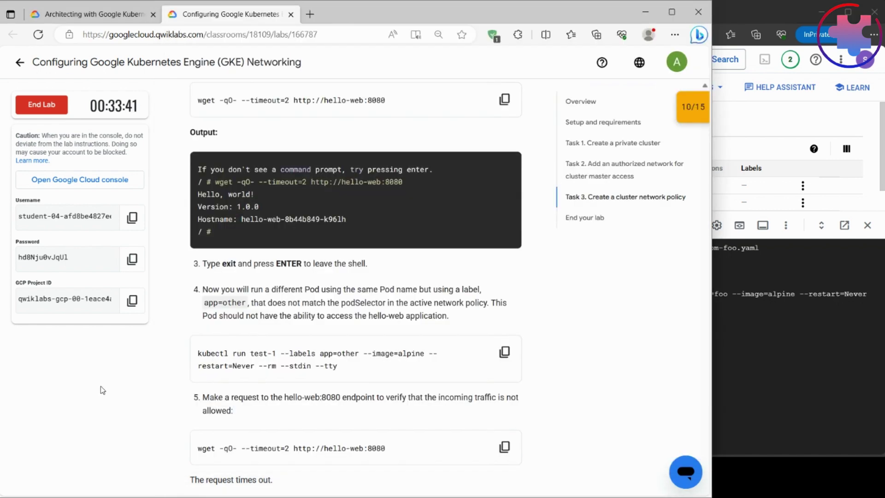
{"action": "left_click", "coordinate": [505, 354]}
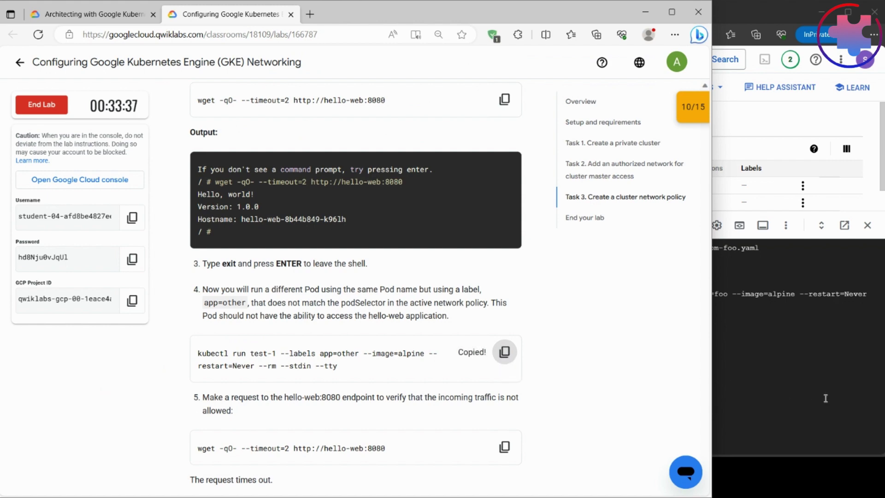
{"action": "left_click", "coordinate": [815, 413]}
{"action": "type", "text": "exit"}
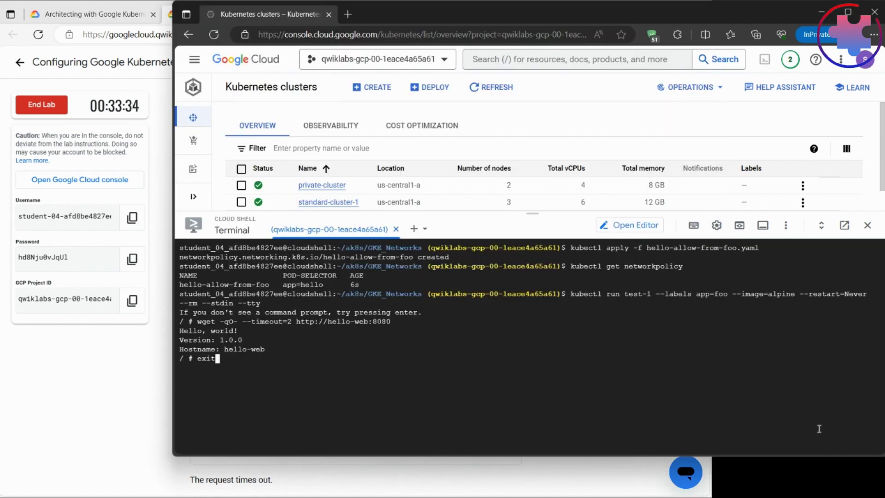
{"action": "key", "text": "Return"}
{"action": "key", "text": "Return"}
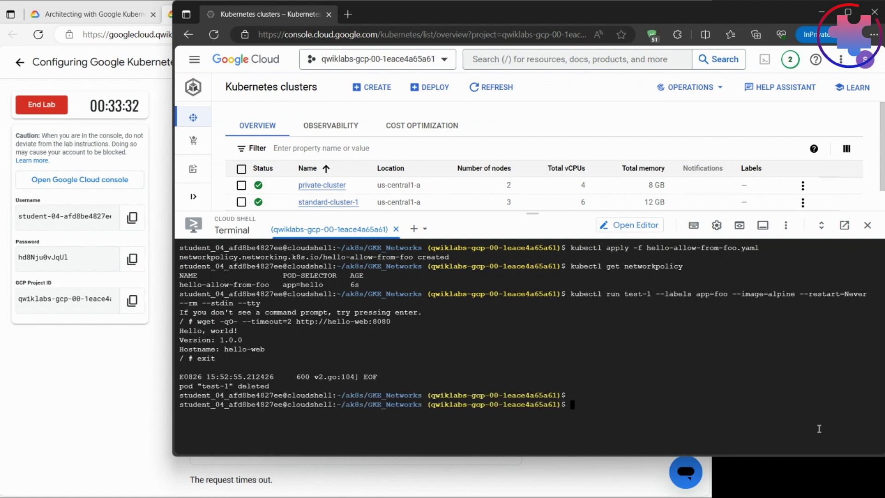
{"action": "key", "text": "Return"}
{"action": "key", "text": "ctrl+v"}
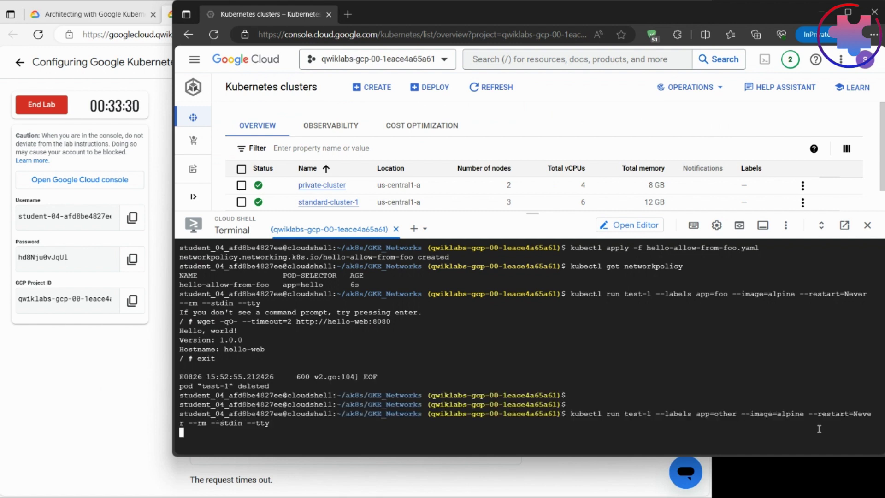
{"action": "key", "text": "Return"}
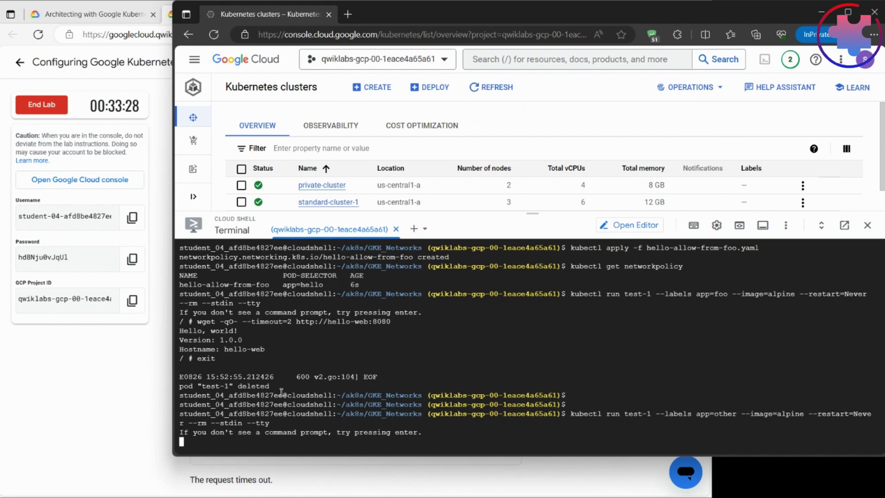
{"action": "left_click", "coordinate": [104, 399]}
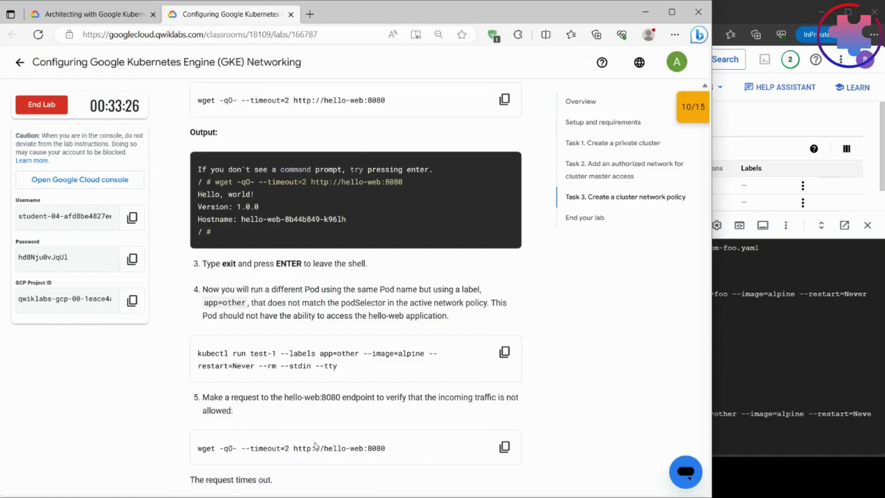
{"action": "left_click", "coordinate": [504, 446]}
{"action": "scroll", "coordinate": [493, 424], "scroll_direction": "down", "scroll_amount": 5}
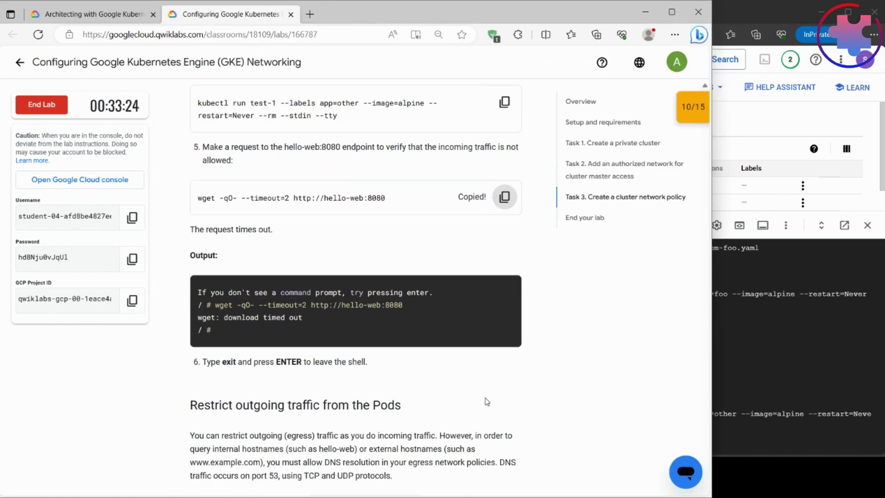
{"action": "scroll", "coordinate": [486, 402], "scroll_direction": "down", "scroll_amount": 3}
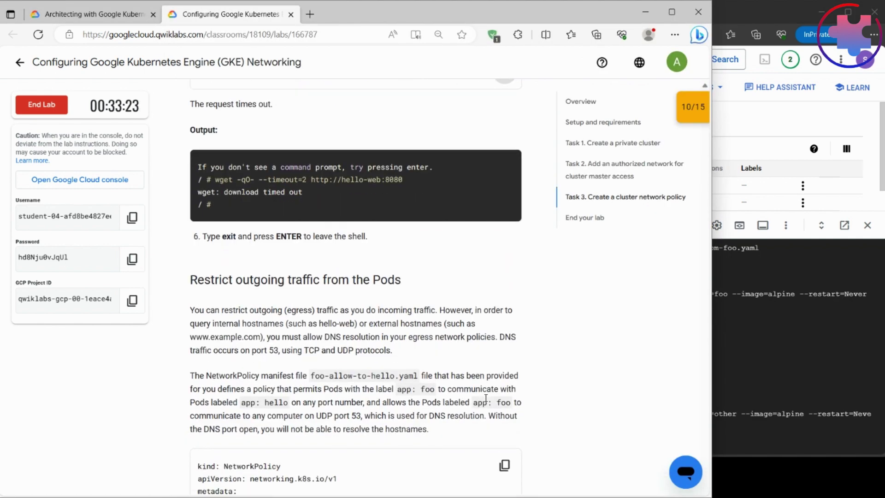
{"action": "left_click", "coordinate": [783, 350]}
{"action": "key", "text": "ctrl+v"}
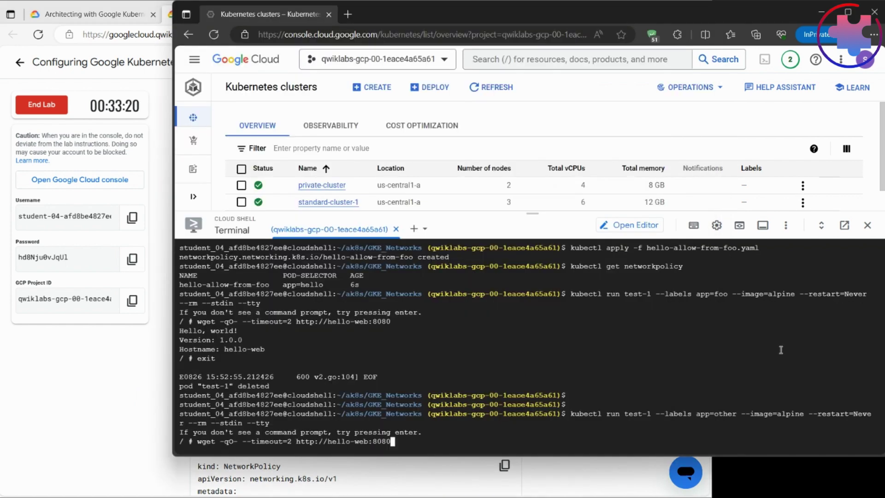
{"action": "key", "text": "Return"}
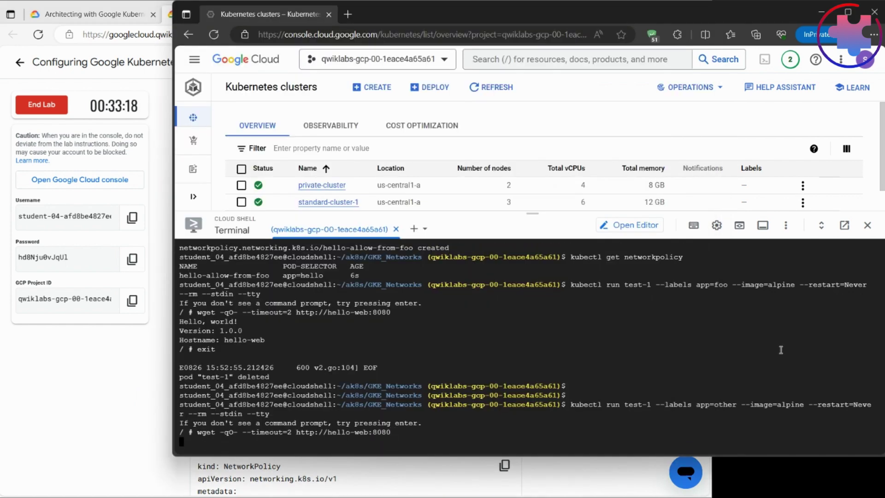
Step: Copy the lab's egress policy command, exit the app=other Pod shell, and run kubectl apply -f foo-allow-to-hello.yaml
{"action": "left_click", "coordinate": [94, 418]}
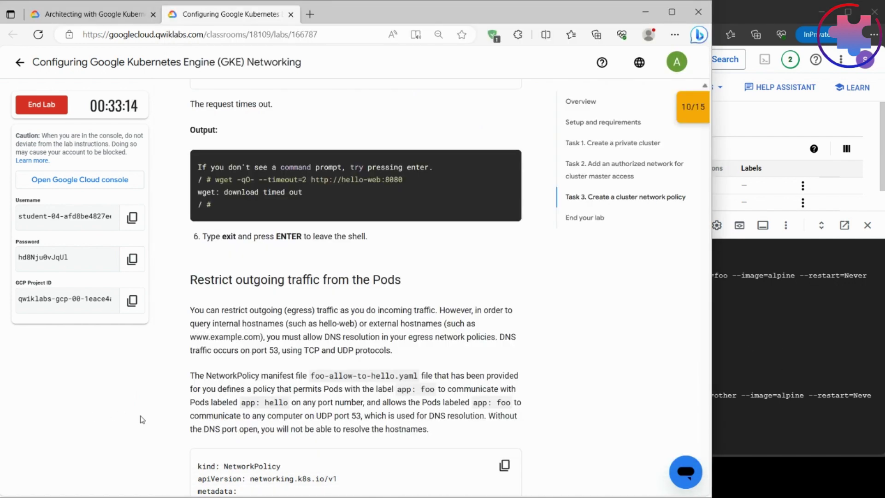
{"action": "scroll", "coordinate": [140, 419], "scroll_direction": "down", "scroll_amount": 3}
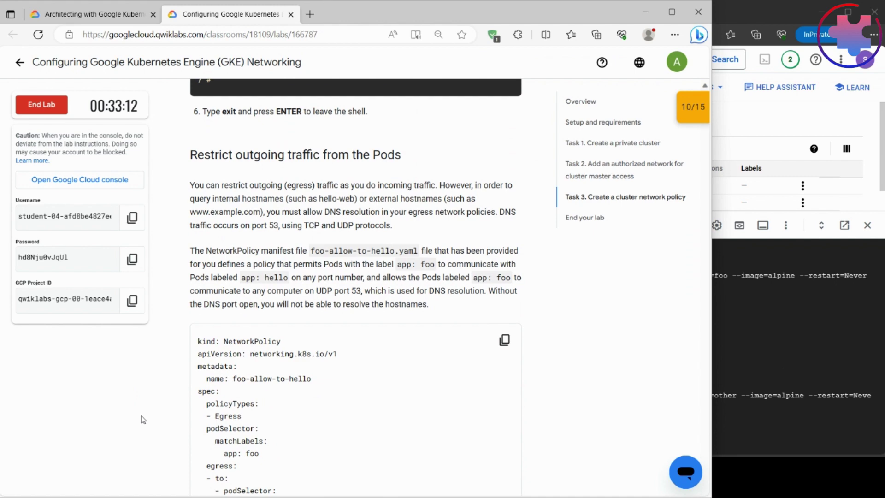
{"action": "scroll", "coordinate": [143, 419], "scroll_direction": "down", "scroll_amount": 4}
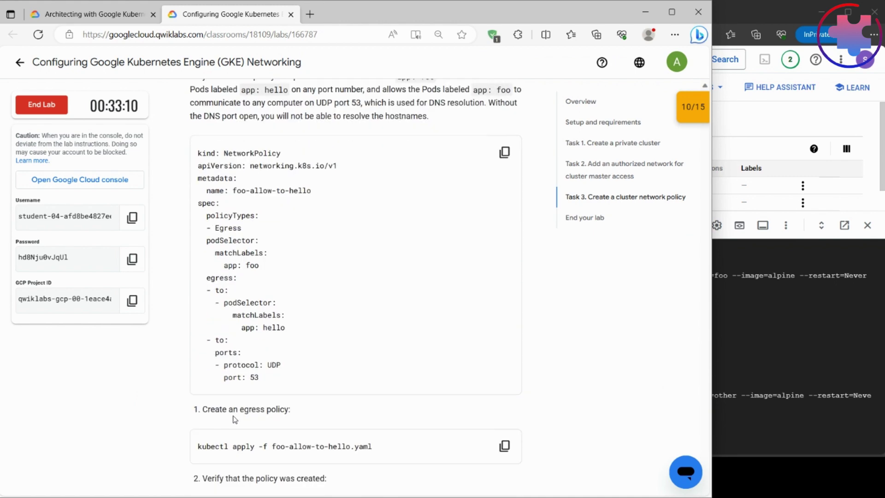
{"action": "left_click", "coordinate": [504, 446]}
{"action": "left_click", "coordinate": [816, 359]}
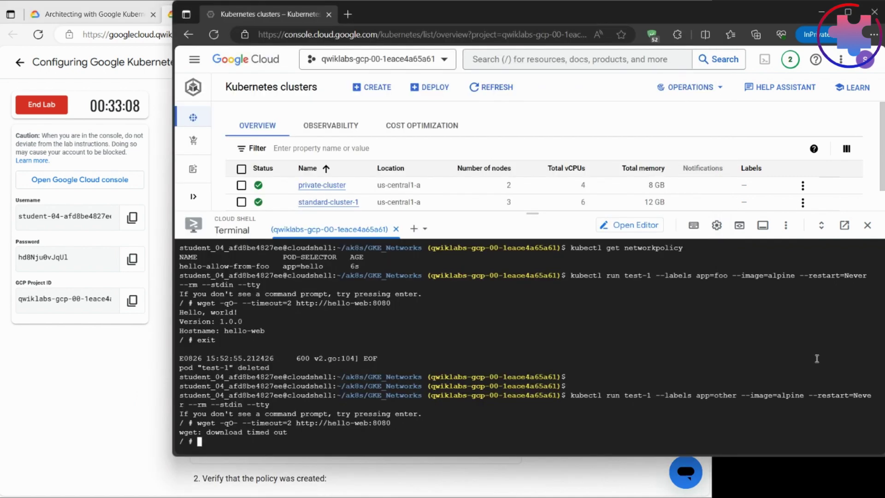
{"action": "type", "text": "exit"}
{"action": "key", "text": "Return"}
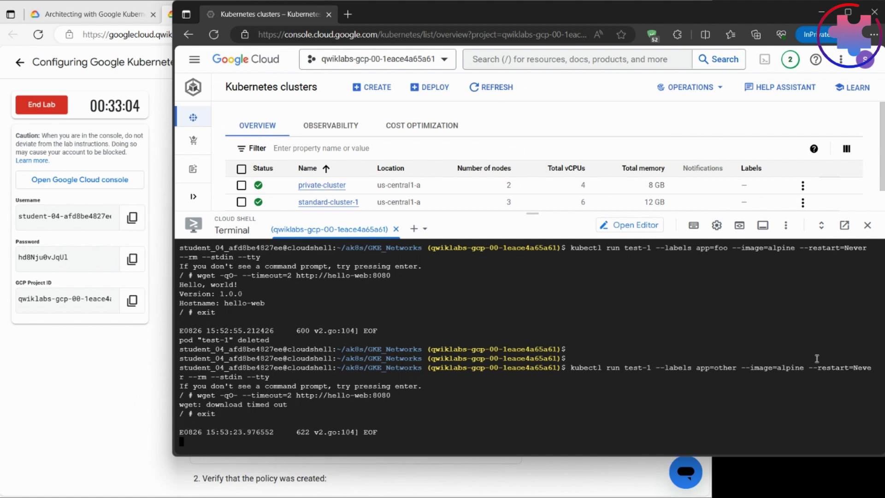
{"action": "key", "text": "Return"}
{"action": "key", "text": "ctrl+v"}
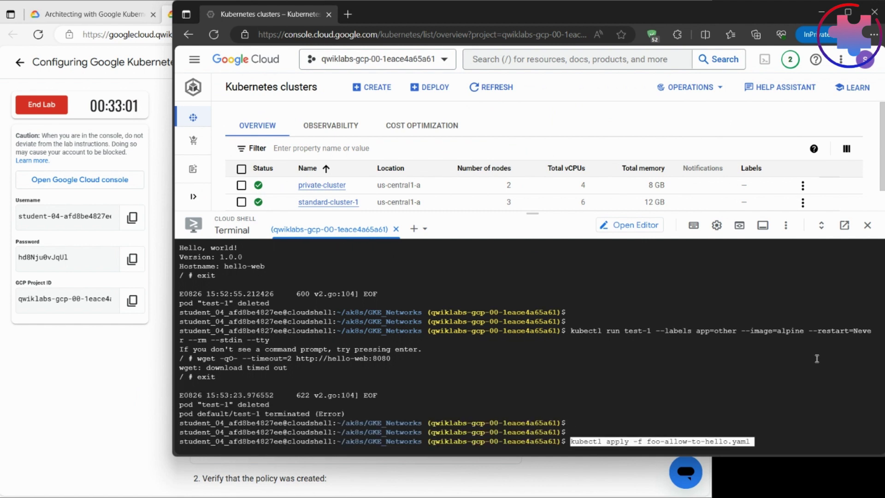
{"action": "key", "text": "Return"}
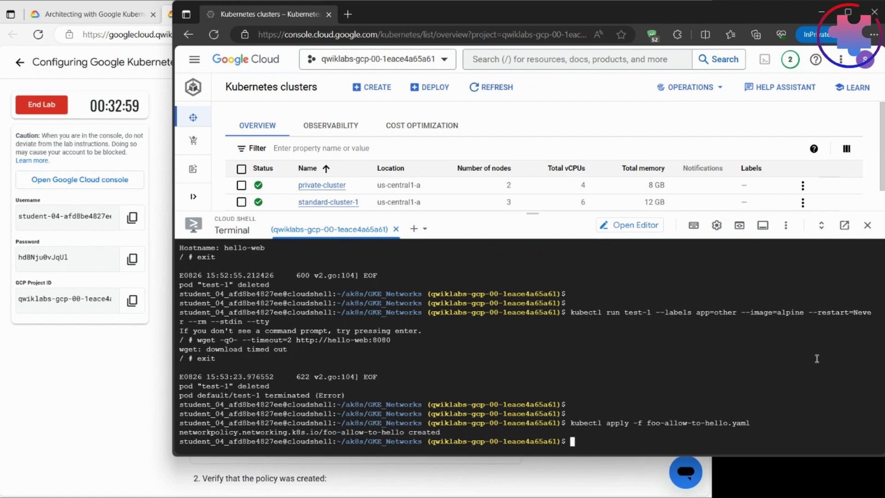
Step: Enlarge the Cloud Shell terminal, clear it, and list the network policies by running kubectl get networkpolicy, copied from the lab
{"action": "left_click_drag", "start_coordinate": [529, 208], "coordinate": [532, 93]}
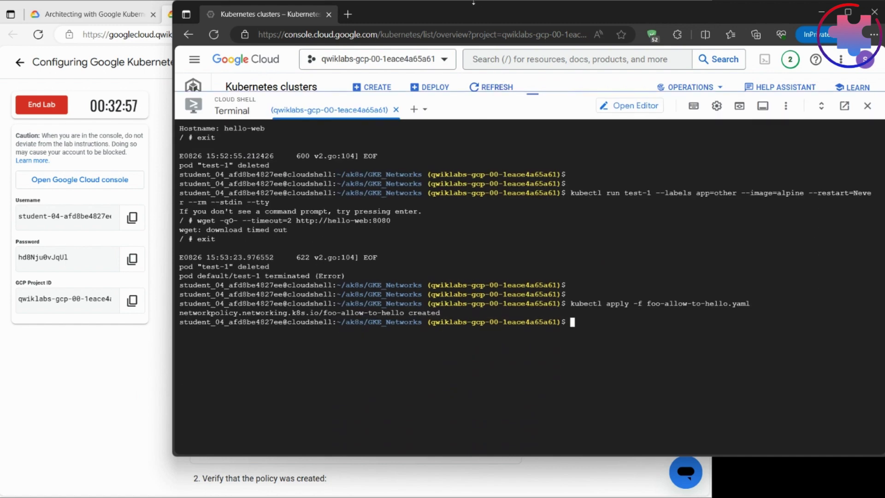
{"action": "left_click", "coordinate": [16, 403]}
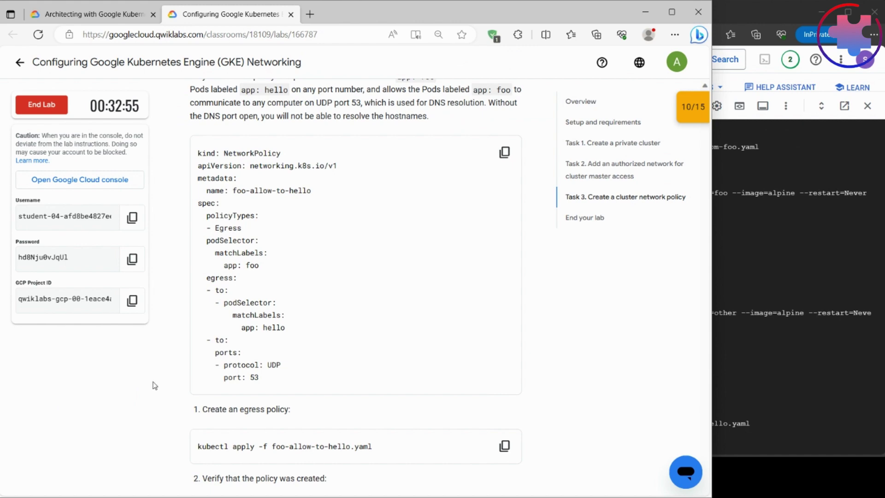
{"action": "scroll", "coordinate": [300, 372], "scroll_direction": "down", "scroll_amount": 6}
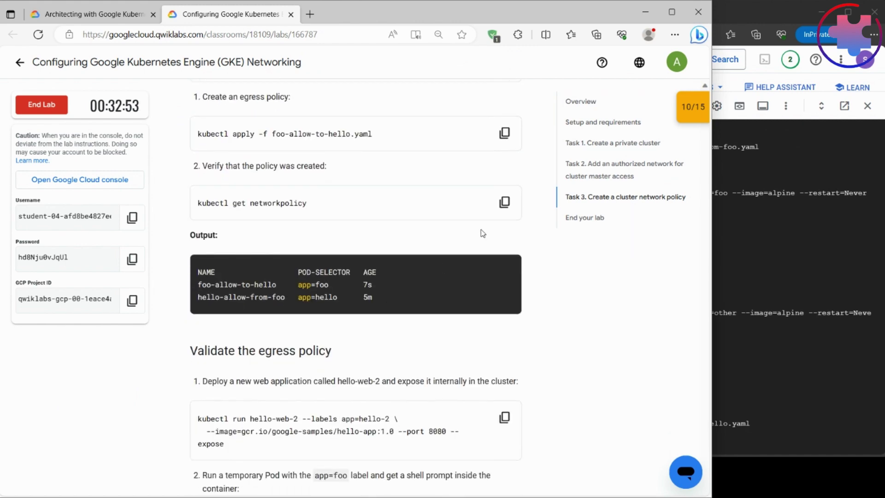
{"action": "left_click", "coordinate": [504, 201]}
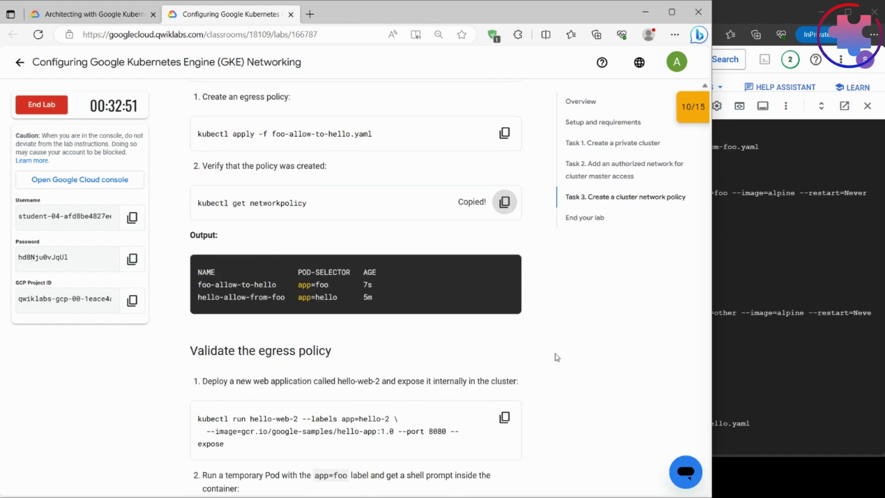
{"action": "scroll", "coordinate": [287, 275], "scroll_direction": "down", "scroll_amount": 5}
{"action": "left_click", "coordinate": [769, 377]}
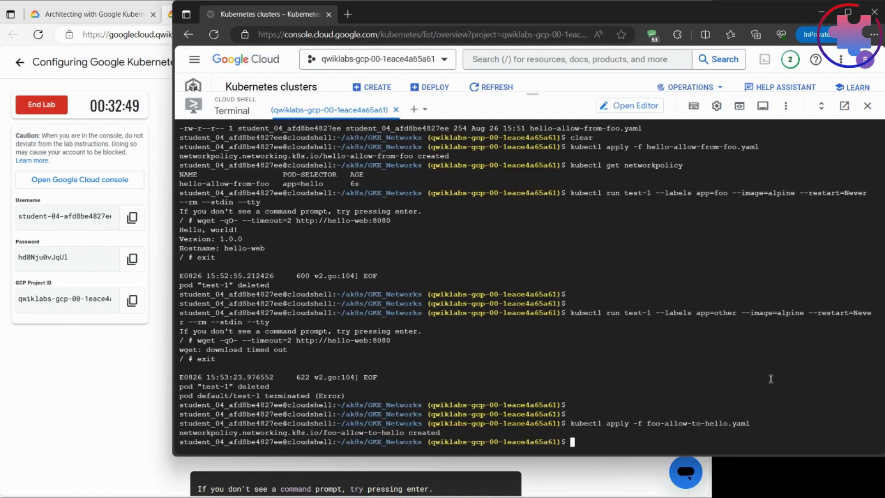
{"action": "type", "text": "clear"}
{"action": "key", "text": "Return"}
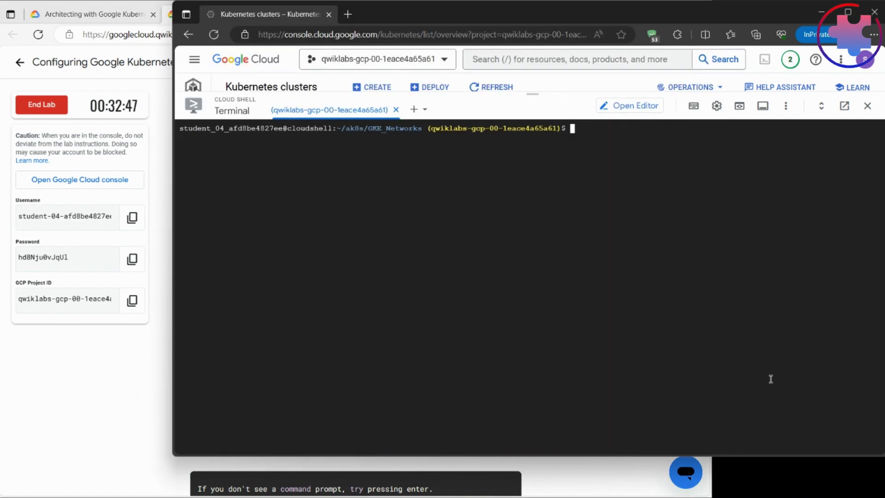
{"action": "key", "text": "ctrl+v"}
{"action": "key", "text": "Return"}
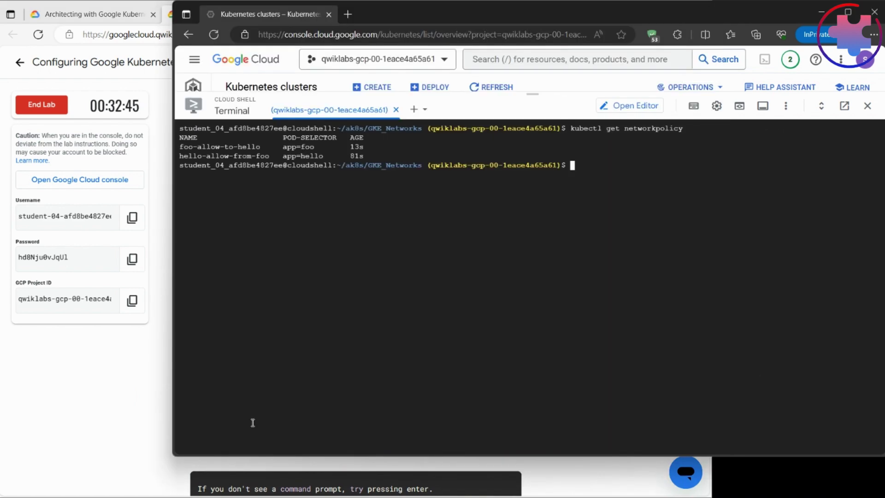
Step: Deploy and expose hello-web-2 with the lab's kubectl run command, using label app=hello-2, image gcr.io/google-samples/hello-app:1.0 and port 8080
{"action": "left_click", "coordinate": [105, 416]}
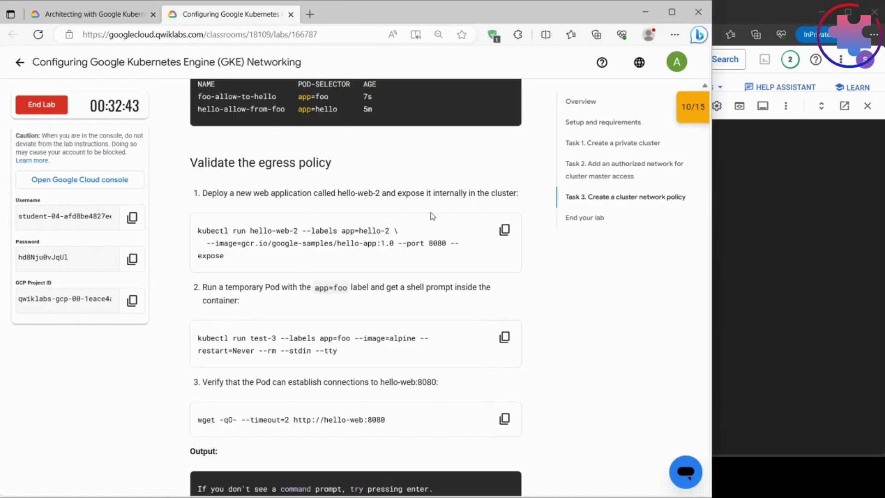
{"action": "left_click", "coordinate": [504, 230]}
{"action": "left_click", "coordinate": [737, 302]}
{"action": "key", "text": "ctrl+v"}
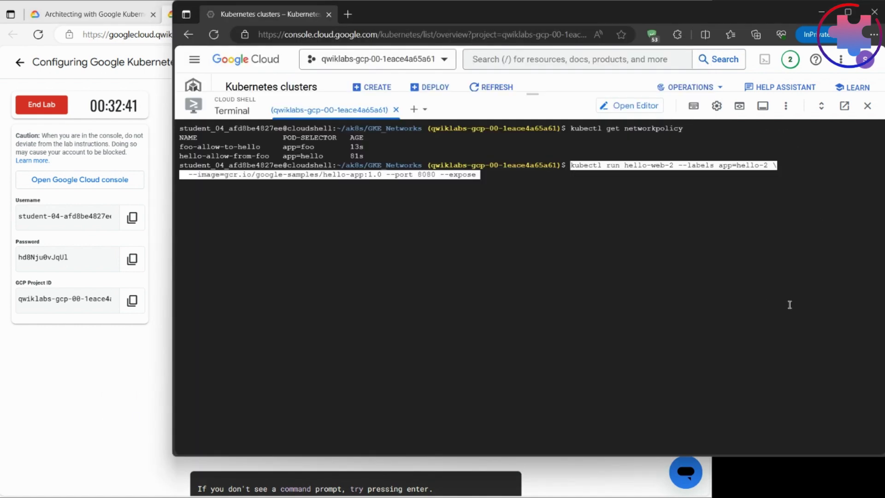
{"action": "key", "text": "Return"}
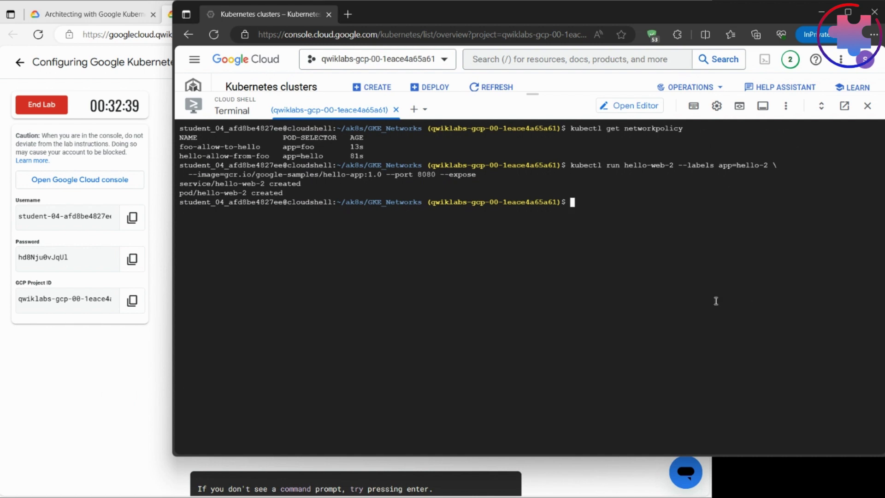
Step: Start a temporary Pod by copying and running kubectl run test-3 --labels app=foo --image=alpine --restart=Never --rm --stdin --tty
{"action": "left_click", "coordinate": [69, 373]}
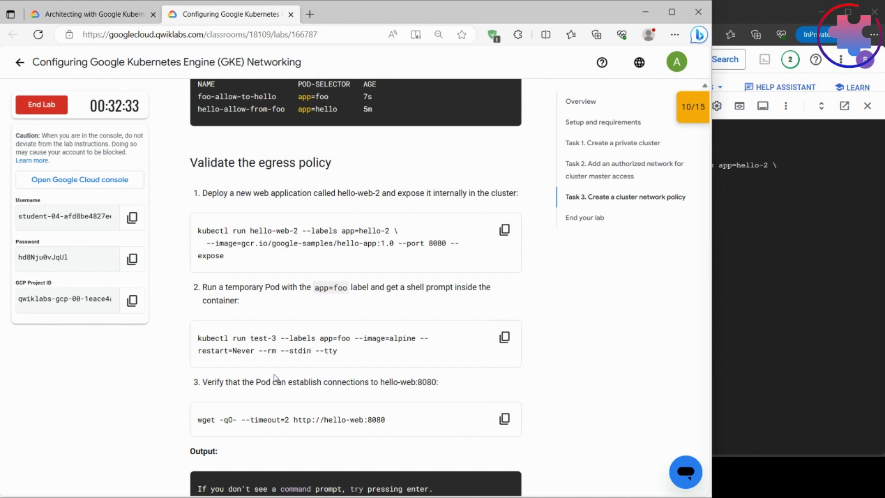
{"action": "left_click", "coordinate": [504, 337]}
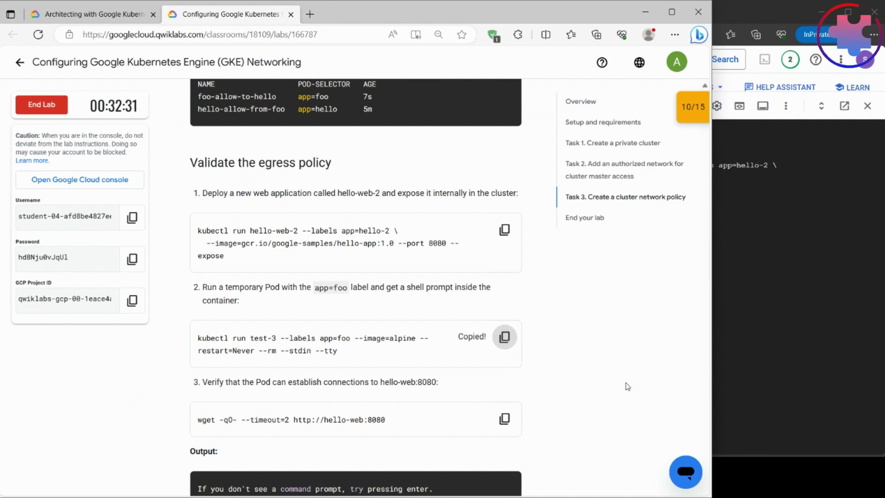
{"action": "scroll", "coordinate": [627, 386], "scroll_direction": "down", "scroll_amount": 7}
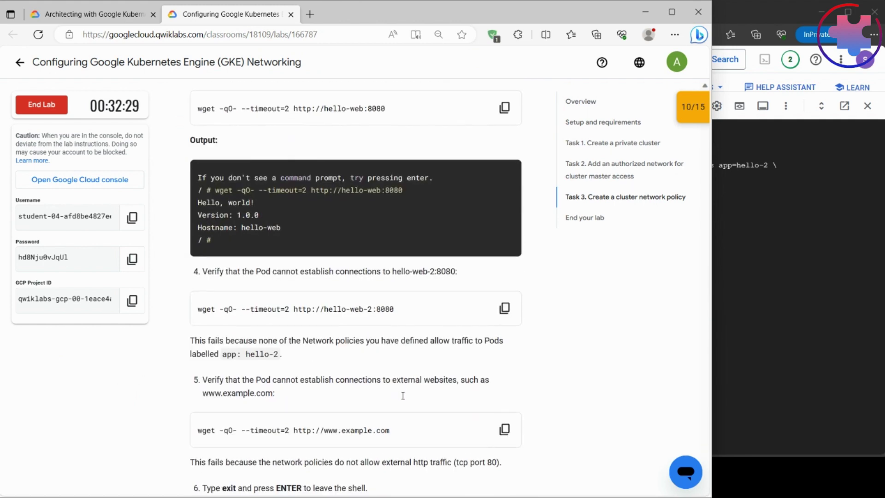
{"action": "left_click", "coordinate": [760, 337]}
{"action": "key", "text": "ctrl+v"}
{"action": "key", "text": "Return"}
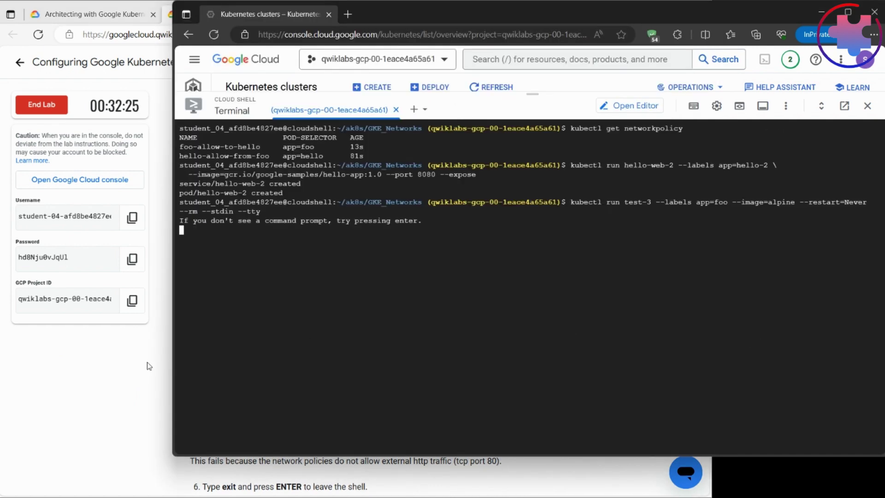
{"action": "left_click", "coordinate": [117, 388]}
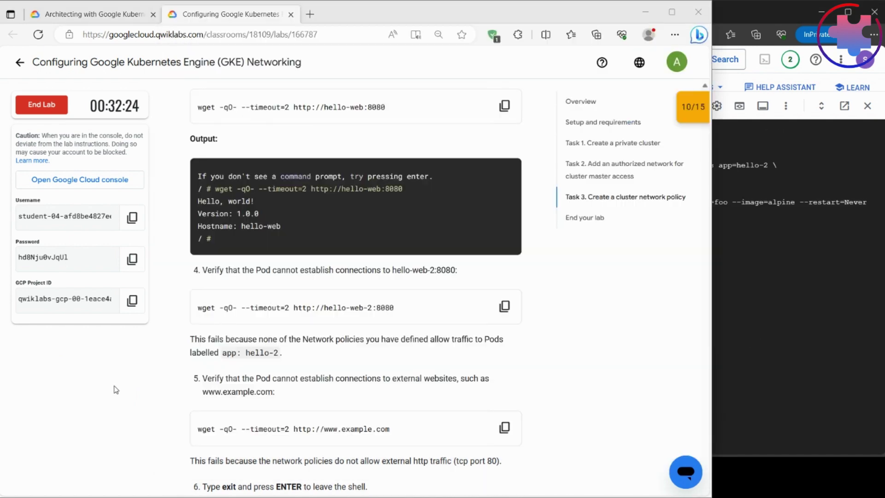
{"action": "left_click", "coordinate": [504, 306]}
{"action": "scroll", "coordinate": [386, 402], "scroll_direction": "down", "scroll_amount": 5}
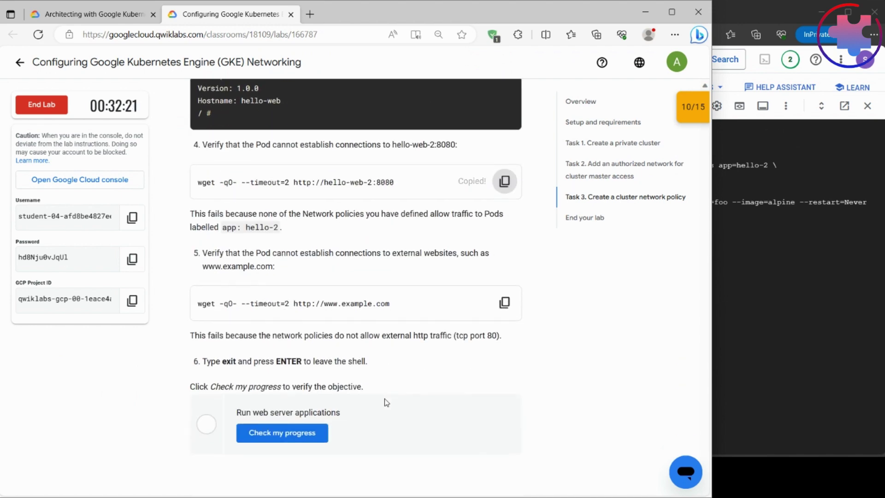
{"action": "scroll", "coordinate": [386, 403], "scroll_direction": "up", "scroll_amount": 1}
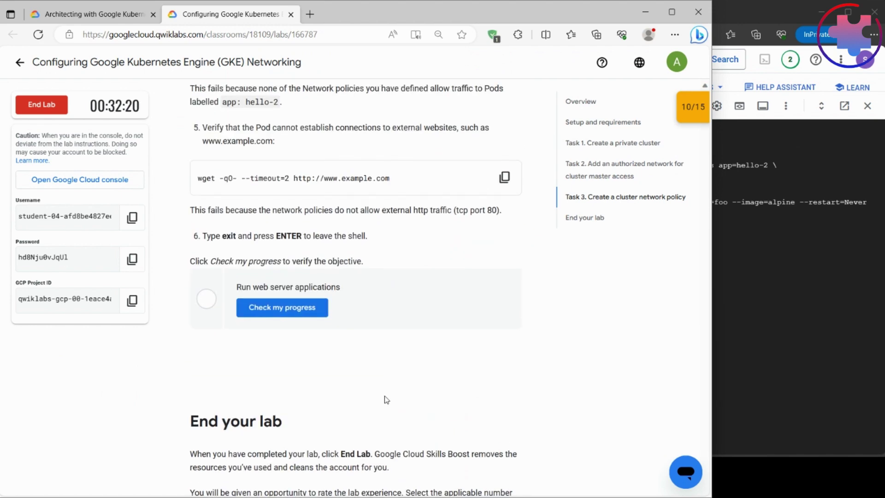
{"action": "left_click", "coordinate": [767, 365]}
{"action": "key", "text": "ctrl+v"}
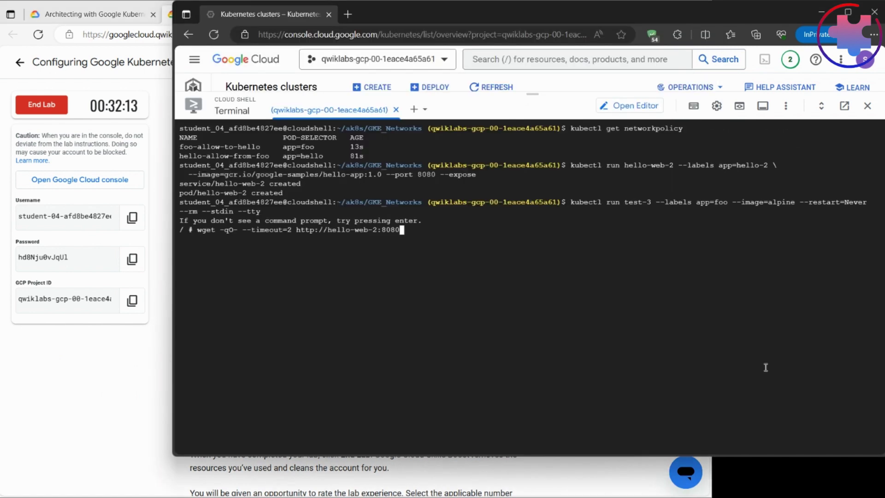
{"action": "key", "text": "Return"}
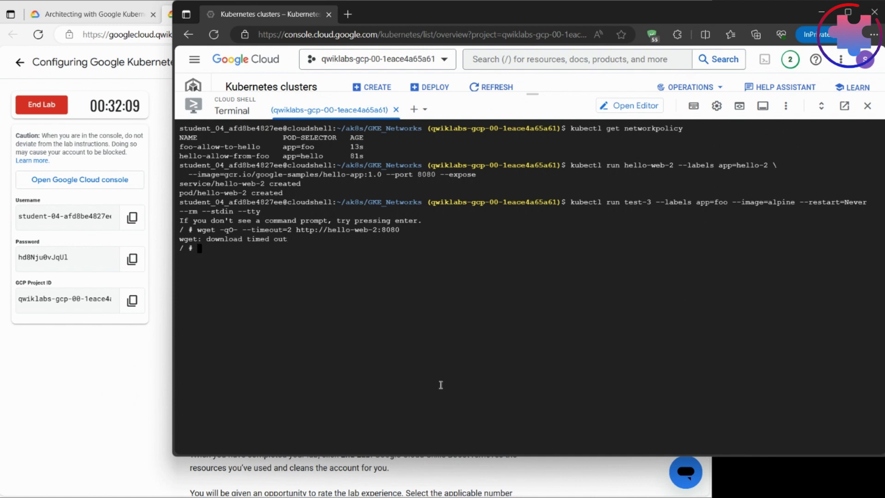
Step: Leave the test-3 Pod's shell with exit and return to the Cloud Shell prompt
{"action": "left_click", "coordinate": [107, 394]}
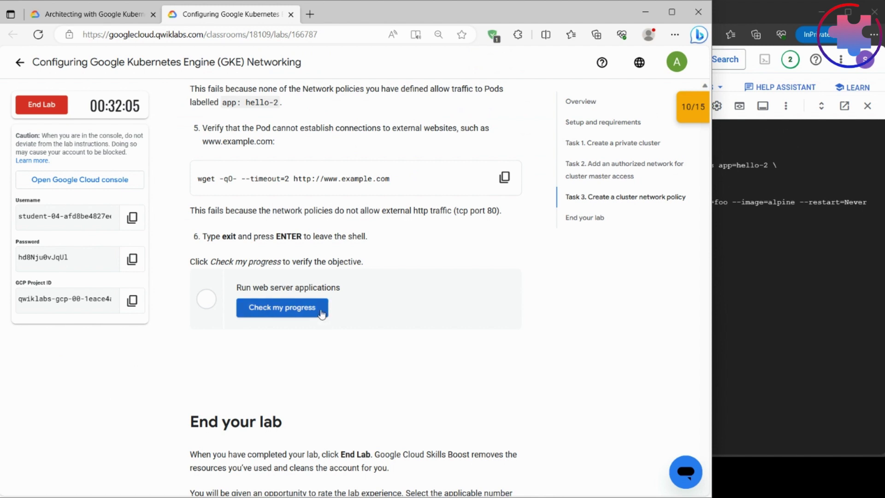
{"action": "left_click", "coordinate": [783, 324]}
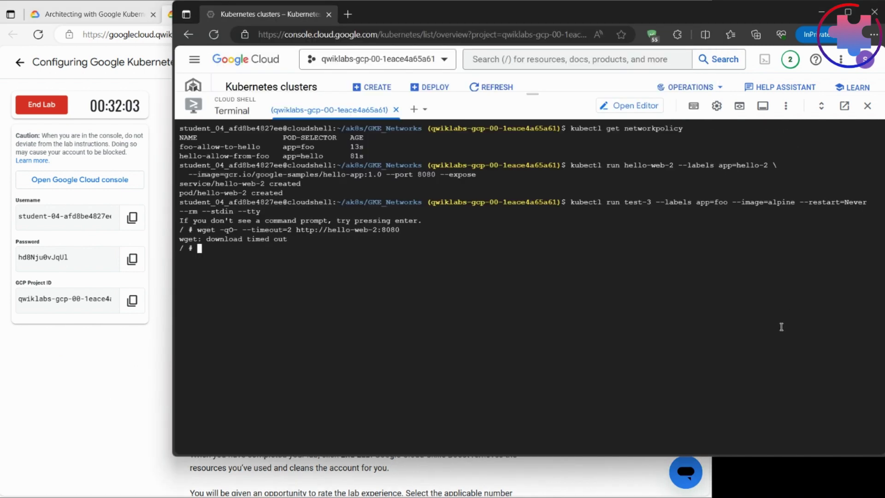
{"action": "type", "text": "exit"}
{"action": "key", "text": "Return"}
{"action": "key", "text": "Return"}
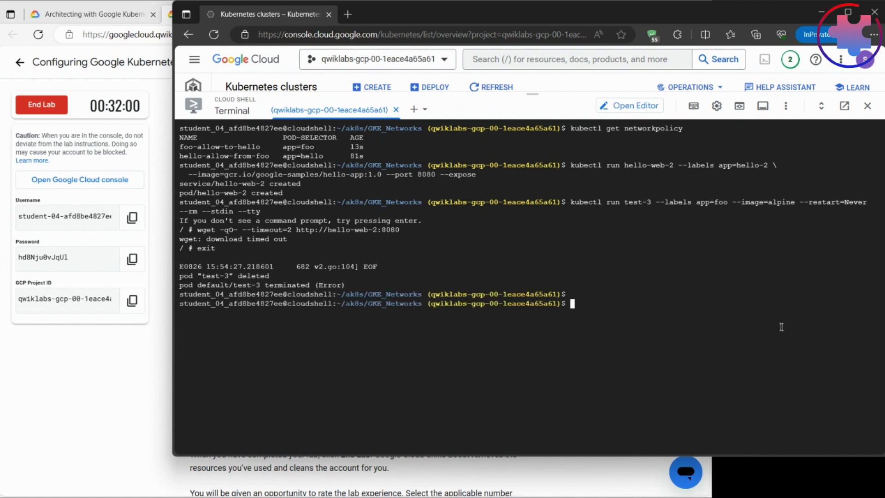
Step: Check the lab progress for Run web server applications, both in the instructions and in the Checkpoints list, and go to the End your lab section
{"action": "left_click", "coordinate": [127, 382]}
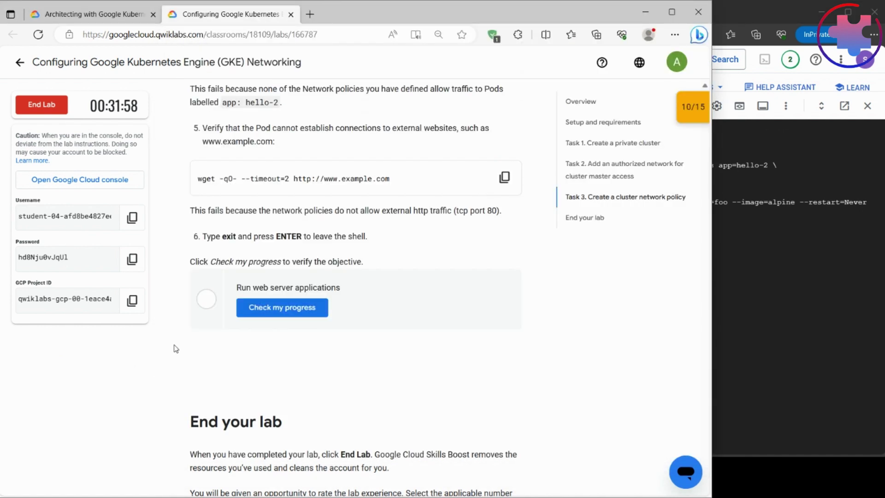
{"action": "left_click", "coordinate": [274, 307]}
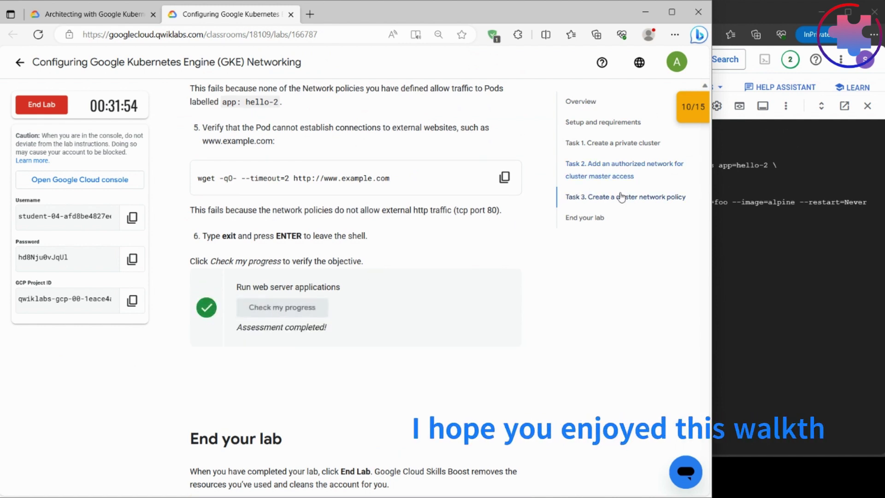
{"action": "left_click", "coordinate": [686, 111]}
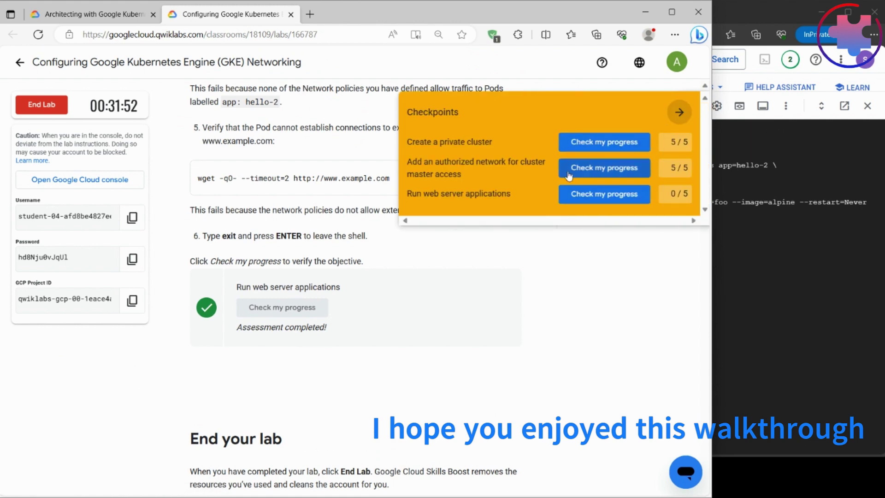
{"action": "left_click", "coordinate": [582, 193]}
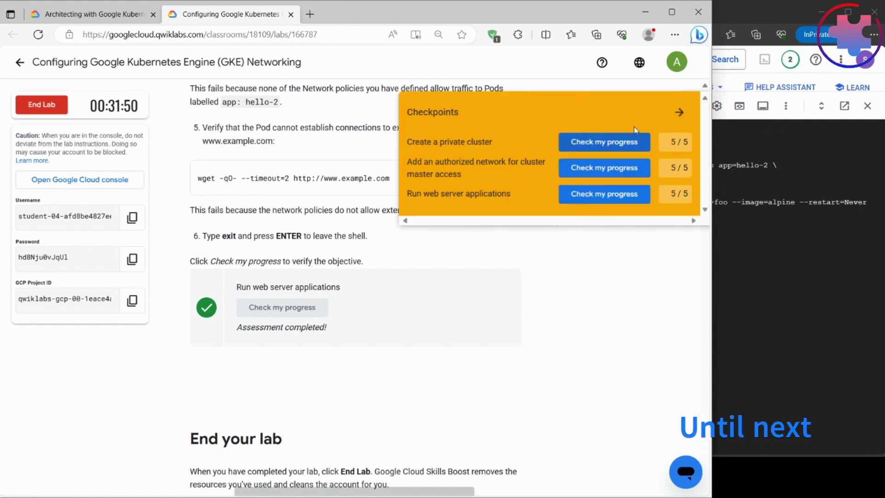
{"action": "left_click", "coordinate": [678, 112]}
{"action": "scroll", "coordinate": [479, 325], "scroll_direction": "down", "scroll_amount": 1}
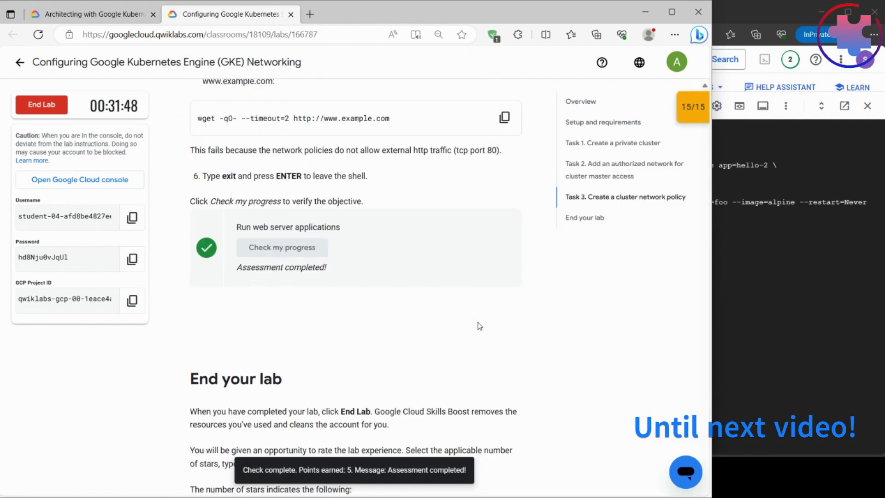
{"action": "scroll", "coordinate": [479, 326], "scroll_direction": "down", "scroll_amount": 4}
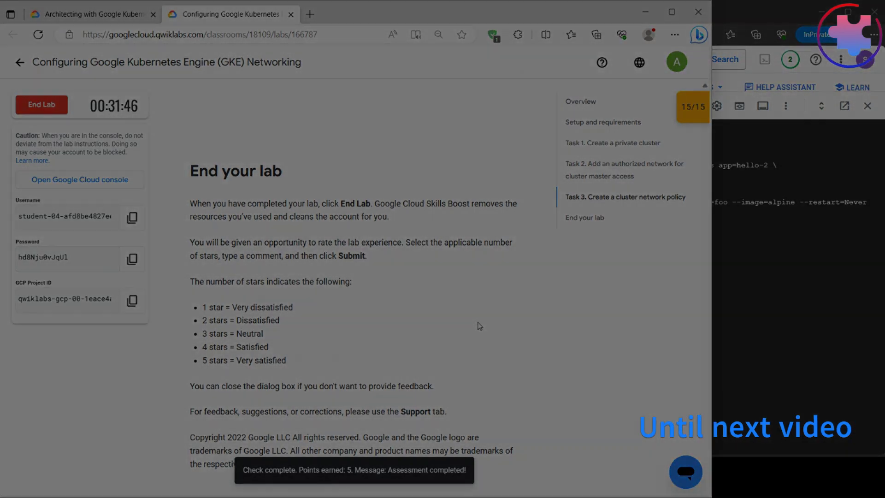